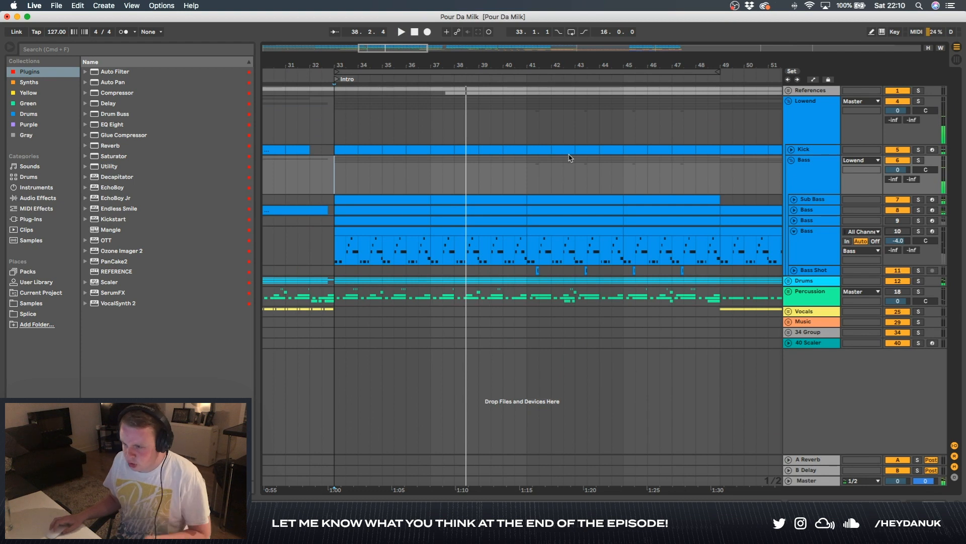
Expand the Drums group, play it soloed from the start of the Intro, and collapse it again.
left_click(788, 282)
scroll(711, 273, "down", 6)
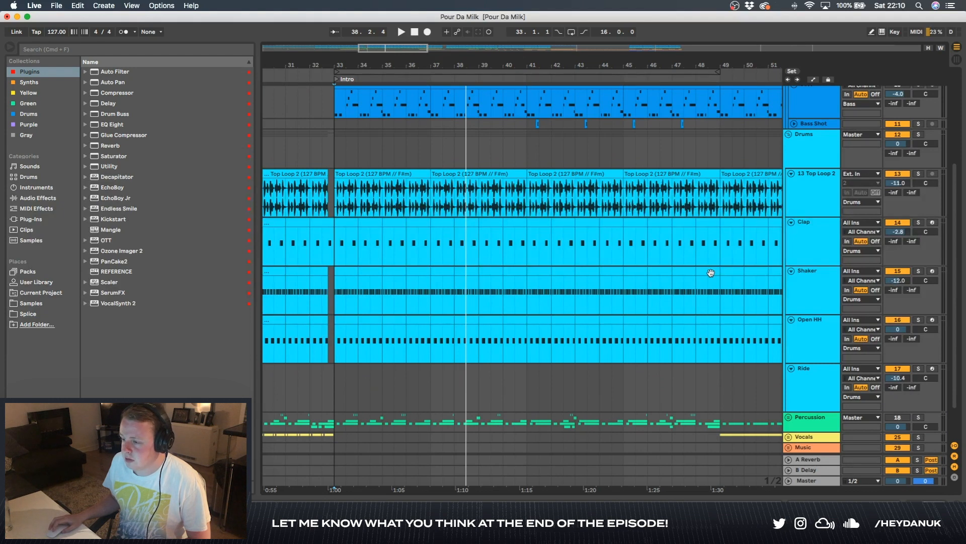
key("space")
left_click(918, 135)
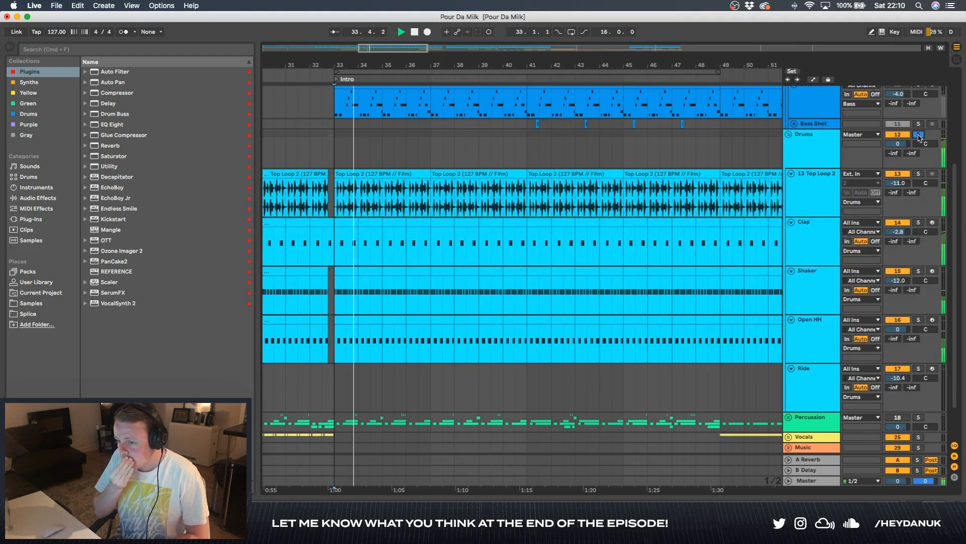
left_click(918, 135)
key("space")
left_click(788, 135)
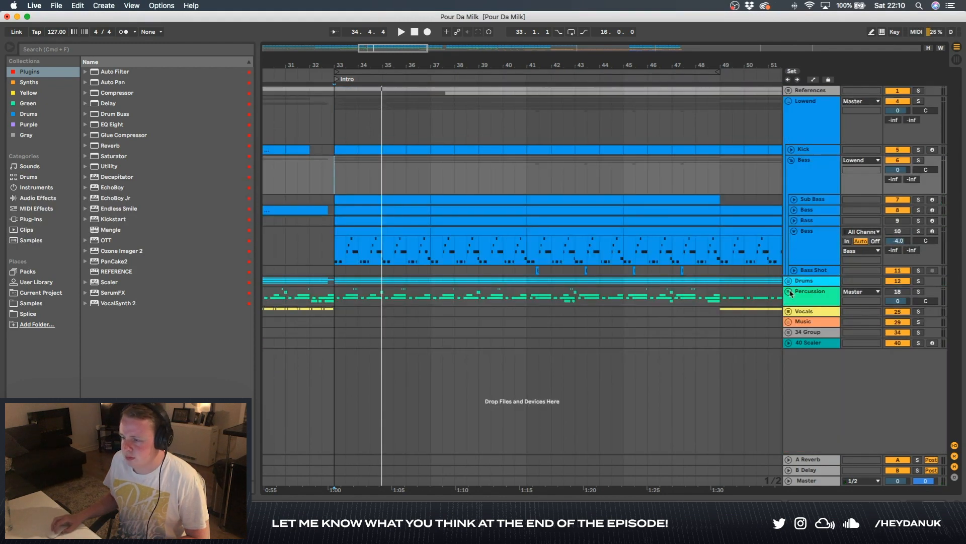
Expand the Percussion group and play the Rim-808 and Tom Rude tracks soloed in turn.
key("z")
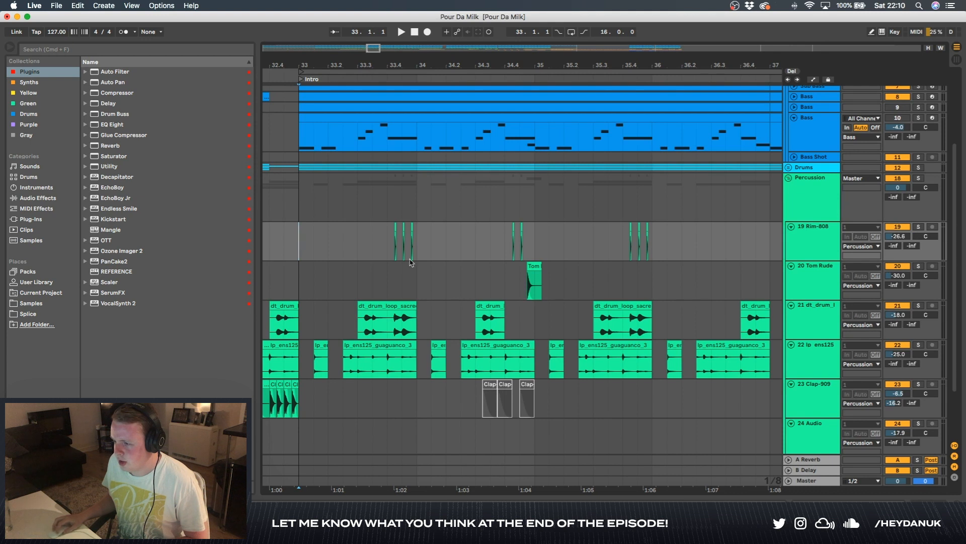
key("space")
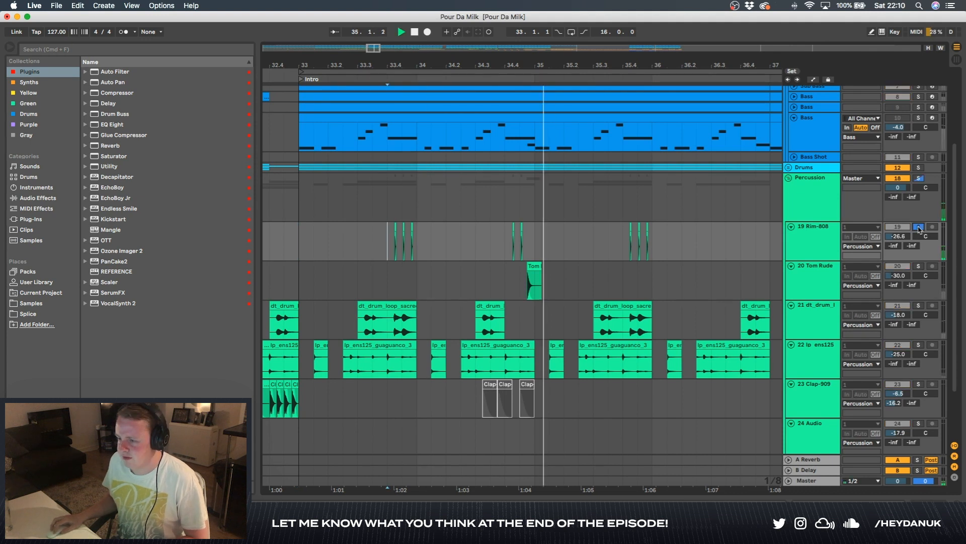
scroll(668, 268, "right", 2)
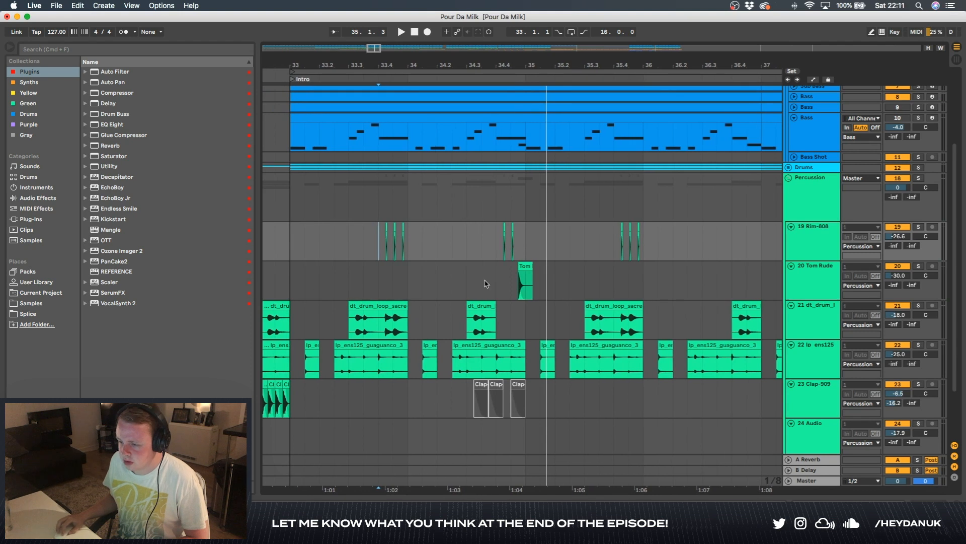
left_click(511, 282)
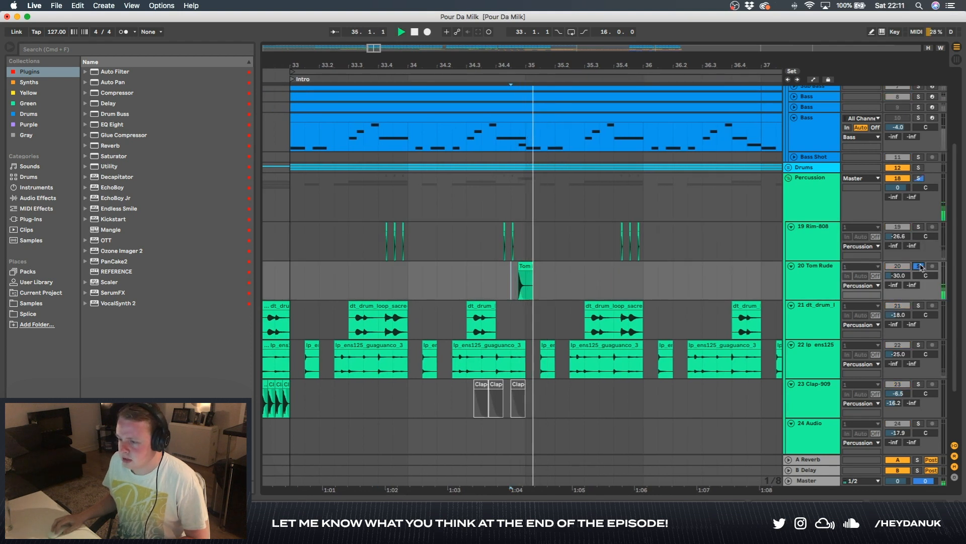
Open a dt_drum_loop clip and play the dt_drum_loop and lp_ens125 tracks soloed in turn.
double_click(566, 274)
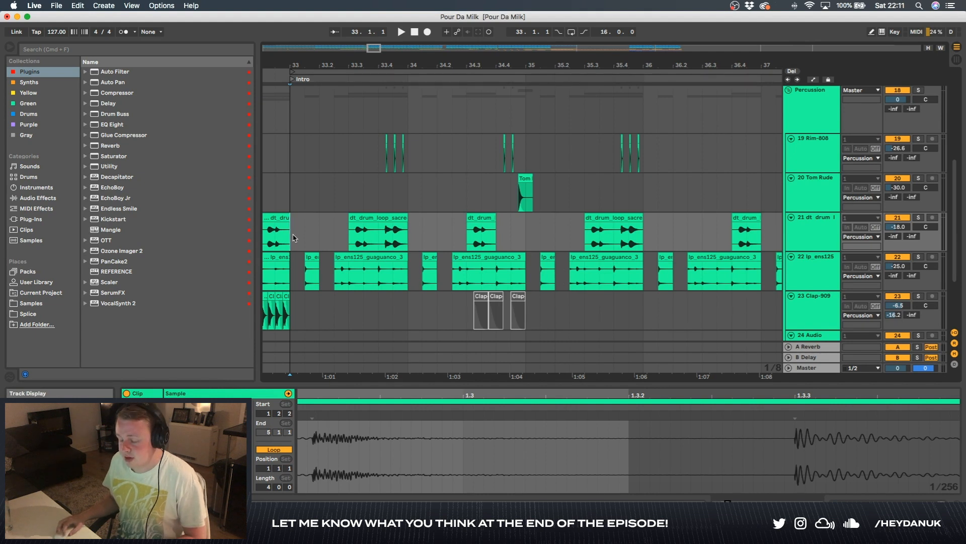
left_click(919, 218)
key("space")
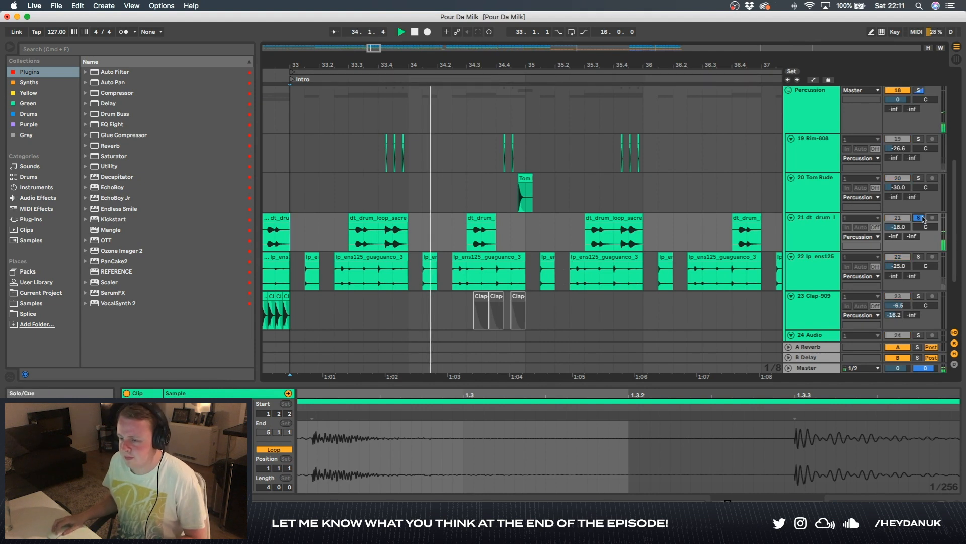
left_click(919, 257)
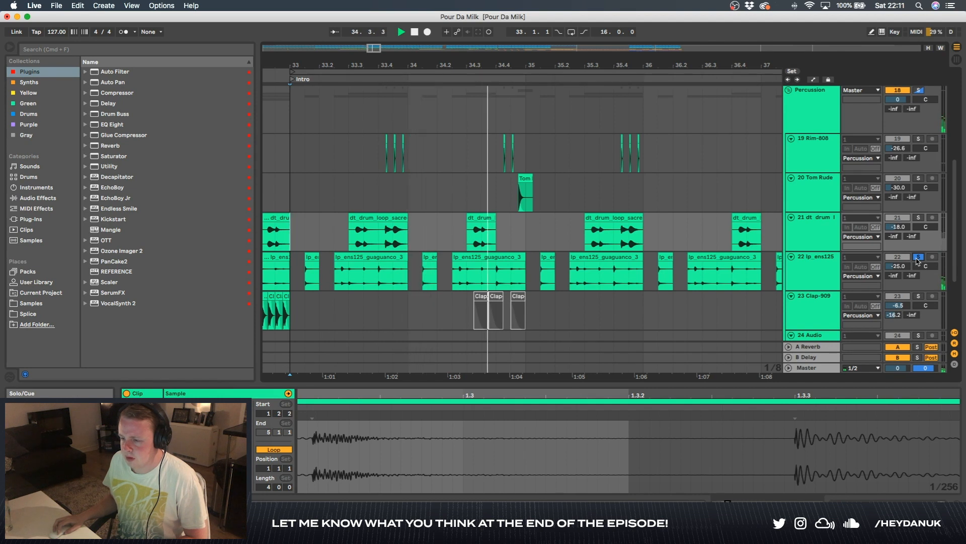
Play the whole Percussion group soloed from the start of the Intro.
scroll(721, 243, "up", 5)
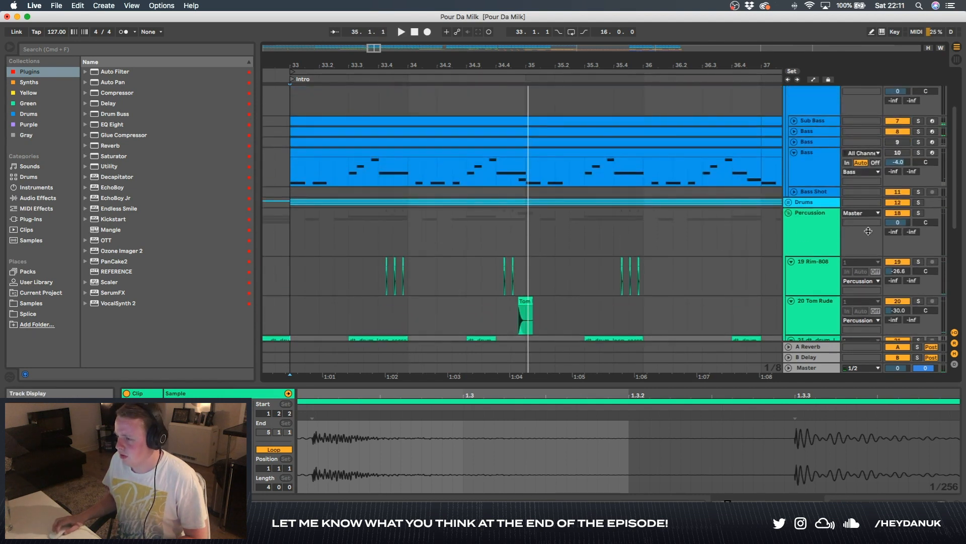
scroll(607, 253, "down", 5)
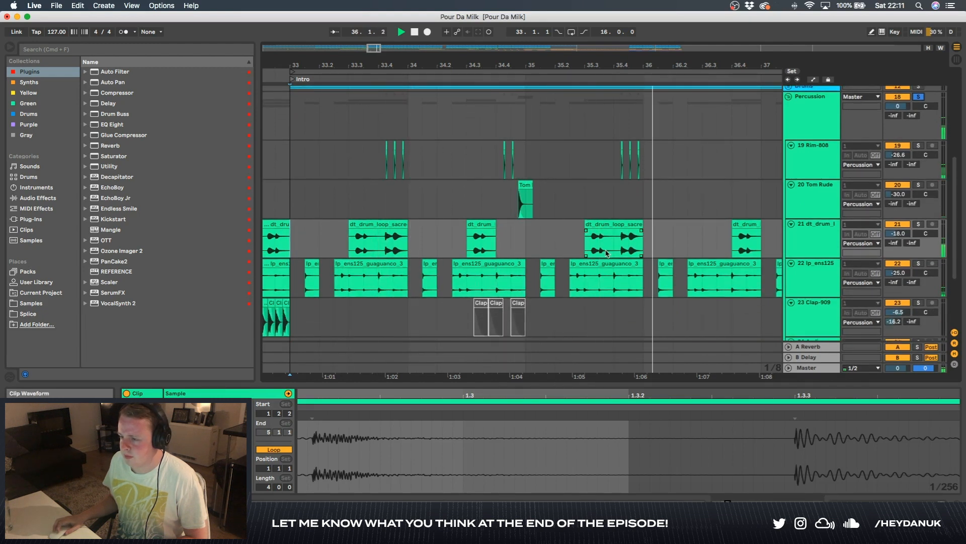
key("minus")
key("space")
Play the Clap-909 track soloed from bar 32, covering the clap fill before the Intro.
scroll(913, 241, "down", 2)
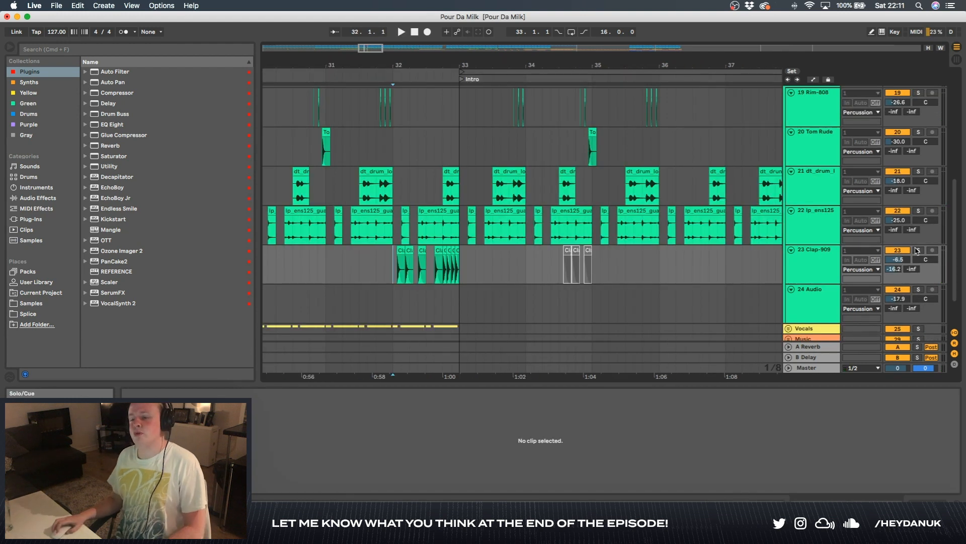
key("space")
left_click(917, 250)
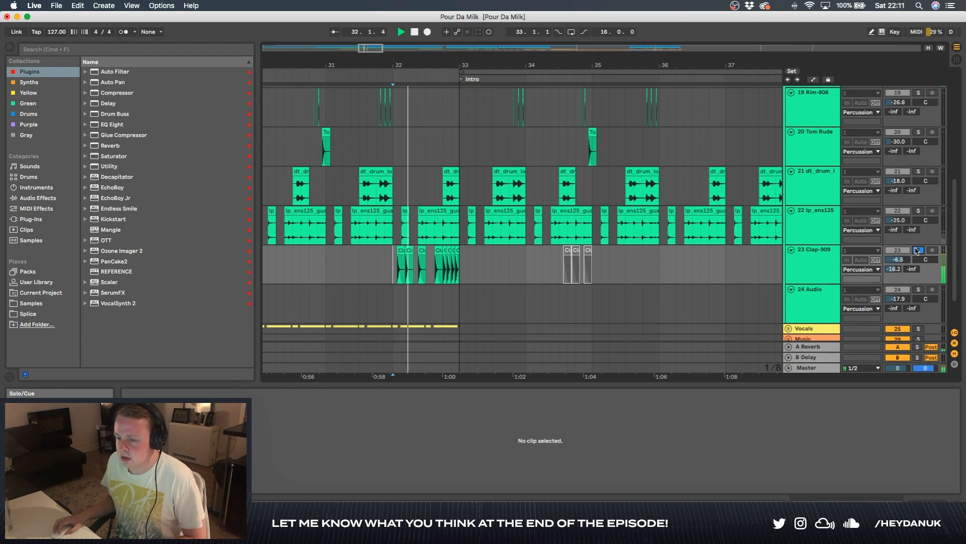
Inspect the effect chains on the lp_ens125, Tom Rude, Rim-808 and dt_drum_loop tracks.
double_click(815, 218)
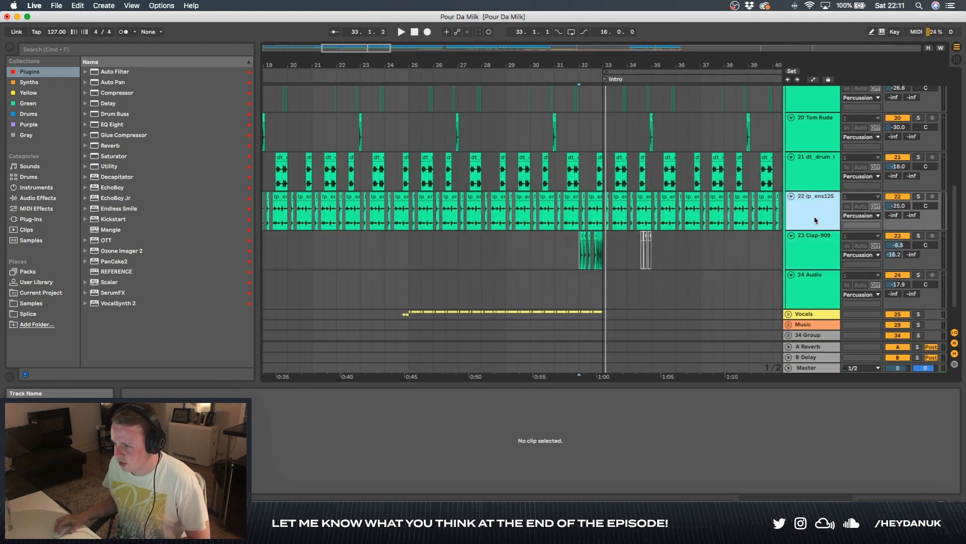
scroll(805, 197, "up", 3)
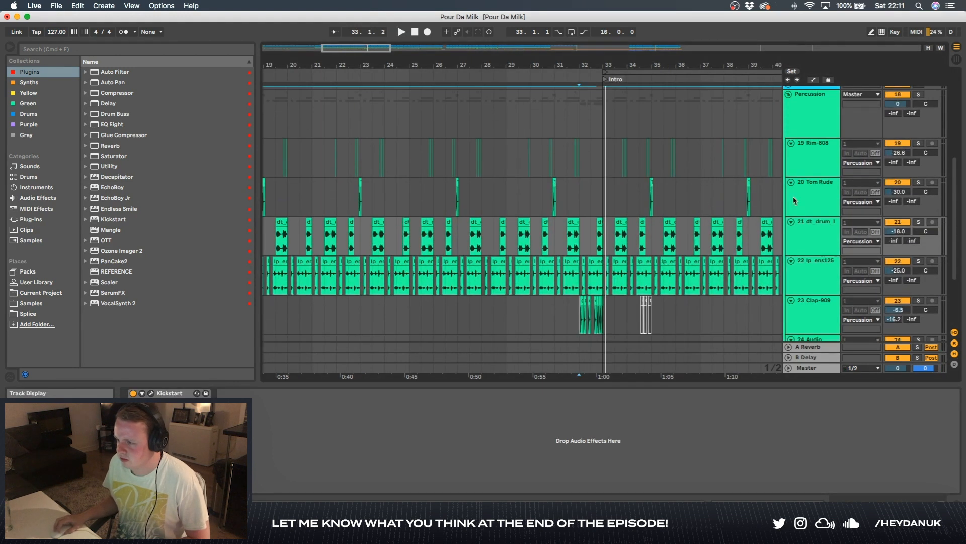
left_click(795, 200)
left_click(802, 163)
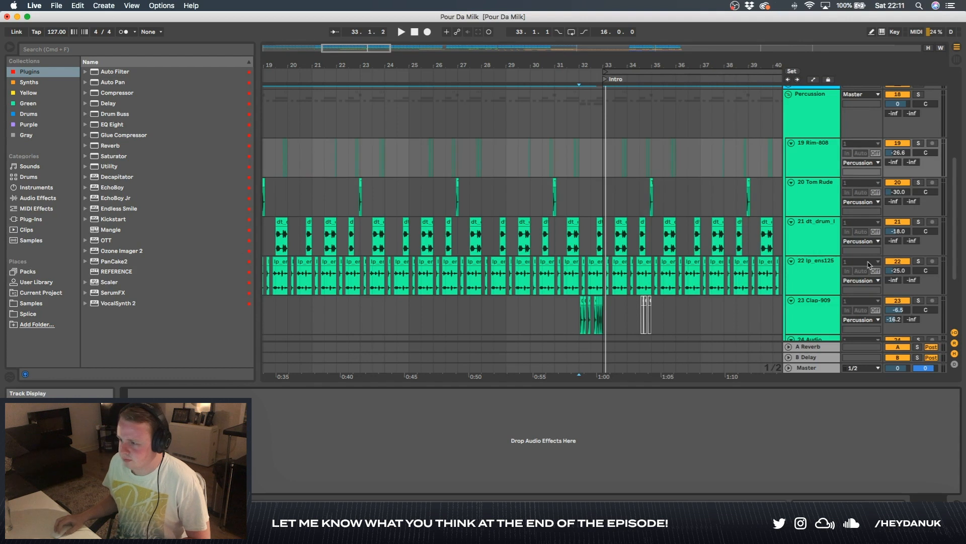
left_click(815, 228)
scroll(691, 250, "up", 3)
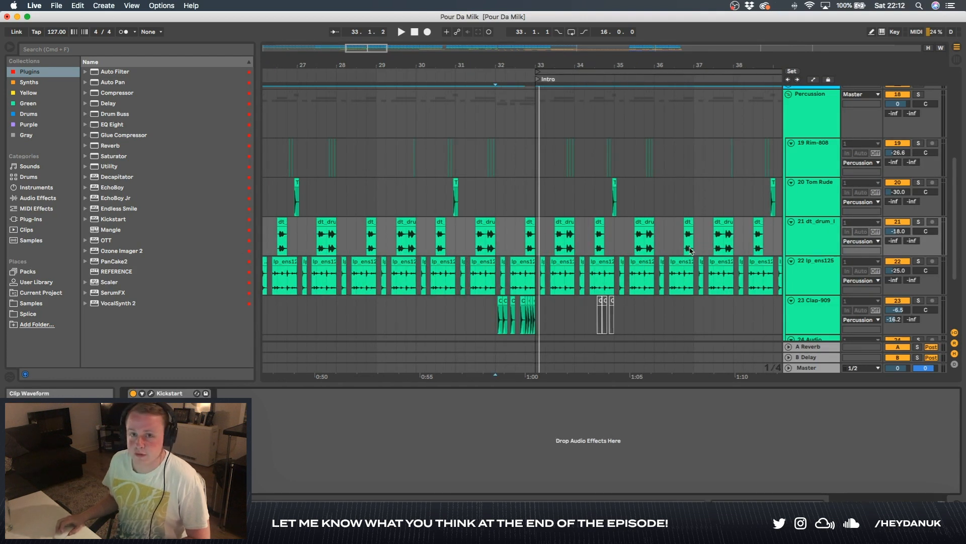
Collapse the Percussion group and play the Intro with all groups together from bar 33.
scroll(690, 248, "up", 8)
scroll(690, 249, "right", 5)
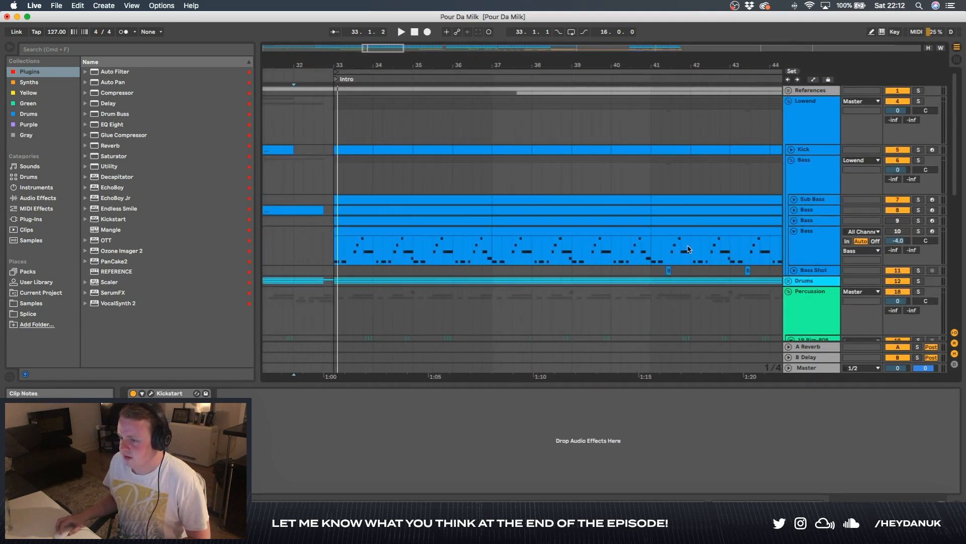
left_click(786, 294)
key("space")
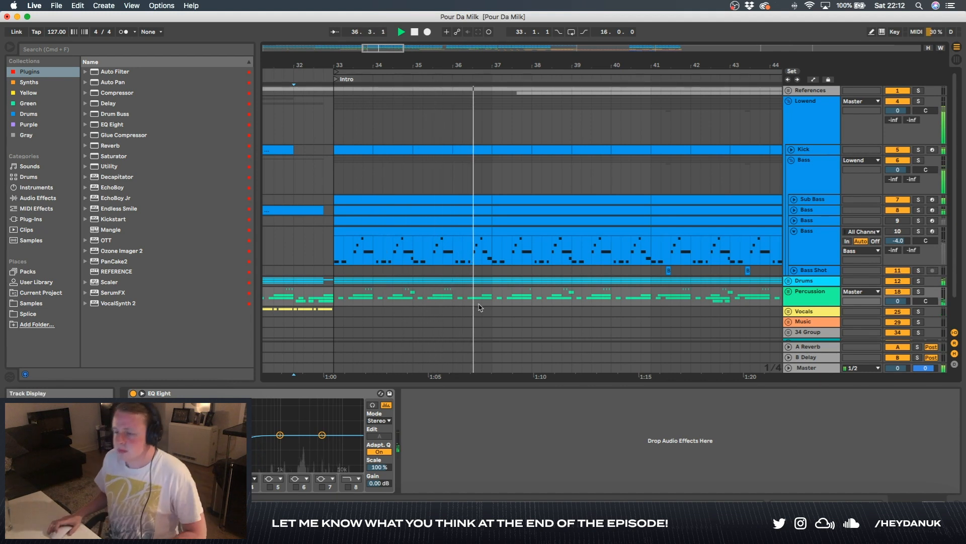
key("space")
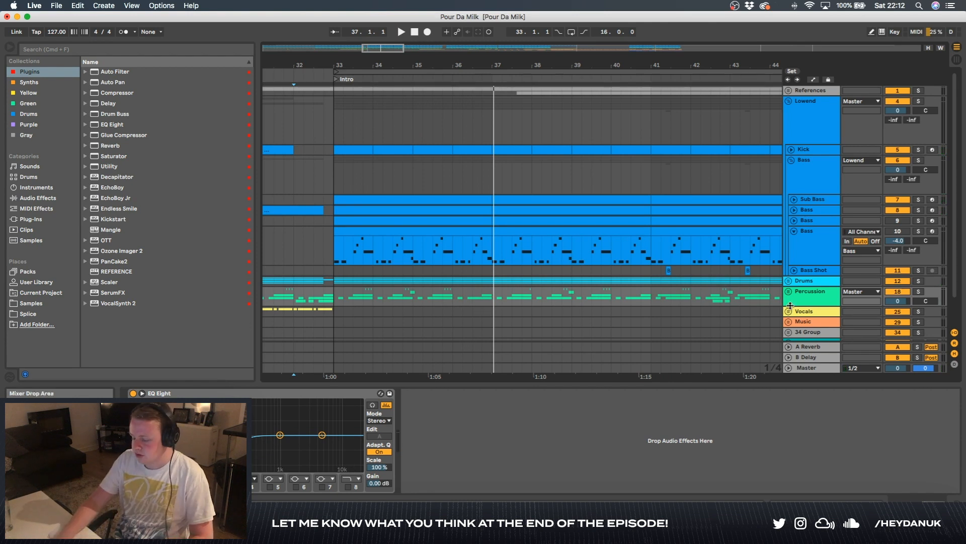
Collapse Bass track 10 and expand Bass track 9, with the playback start placed at bar 33.
left_click(795, 231)
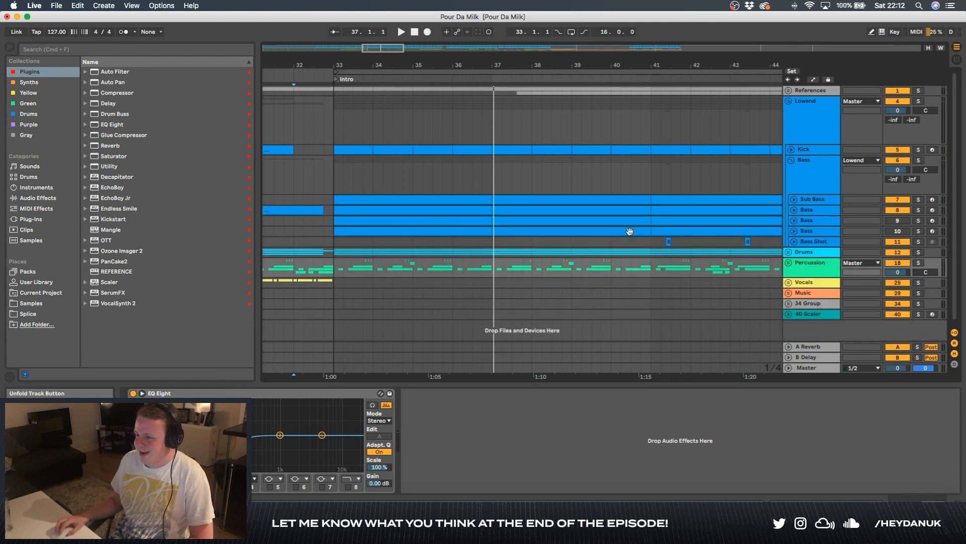
key("minus")
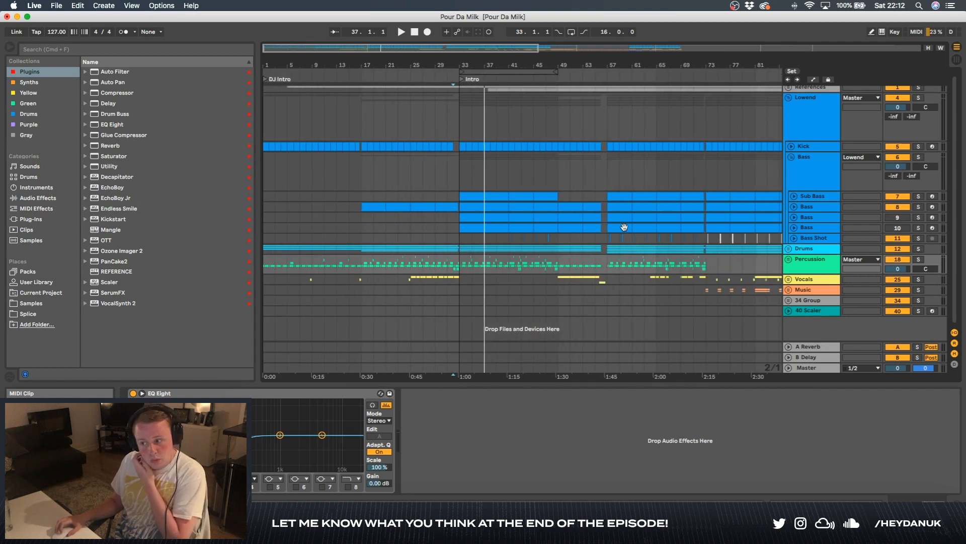
scroll(603, 227, "up", 3)
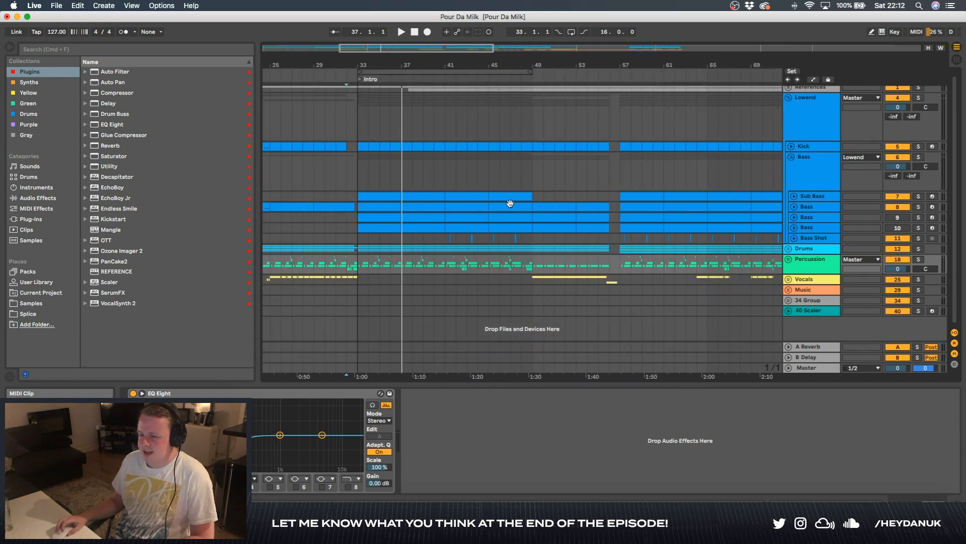
left_click(361, 191)
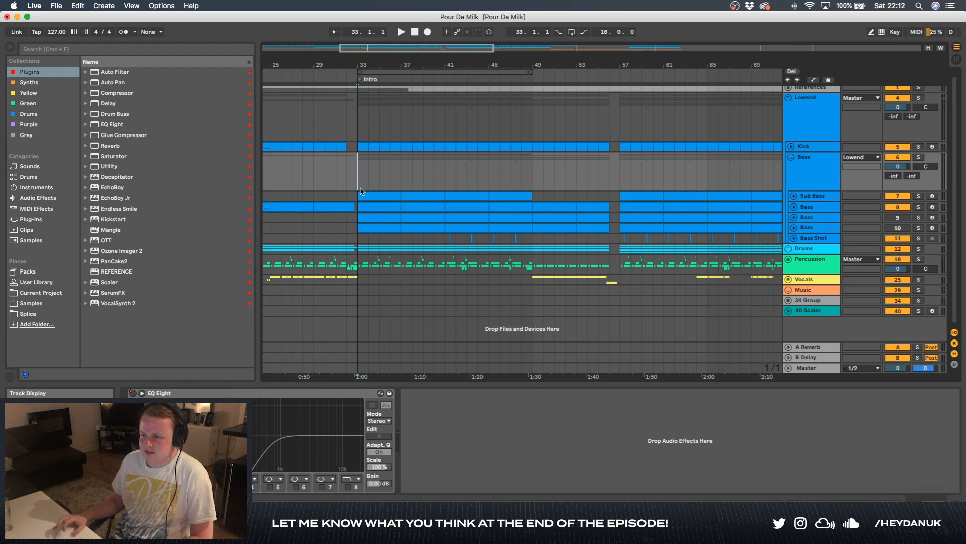
scroll(360, 190, "up", 3)
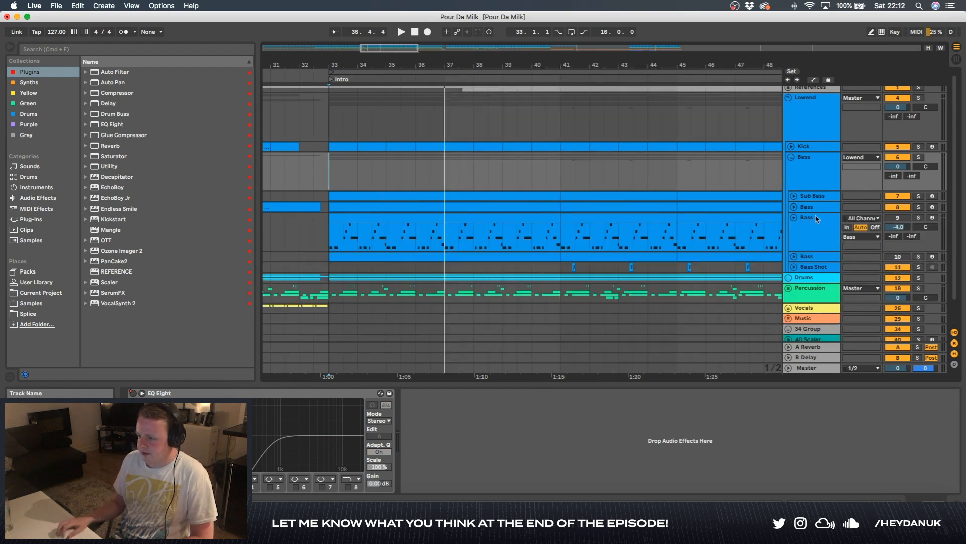
Open the Sylenth1 synth on Bass track 9, view its preset list, and close the synth window.
left_click(815, 219)
left_click(151, 394)
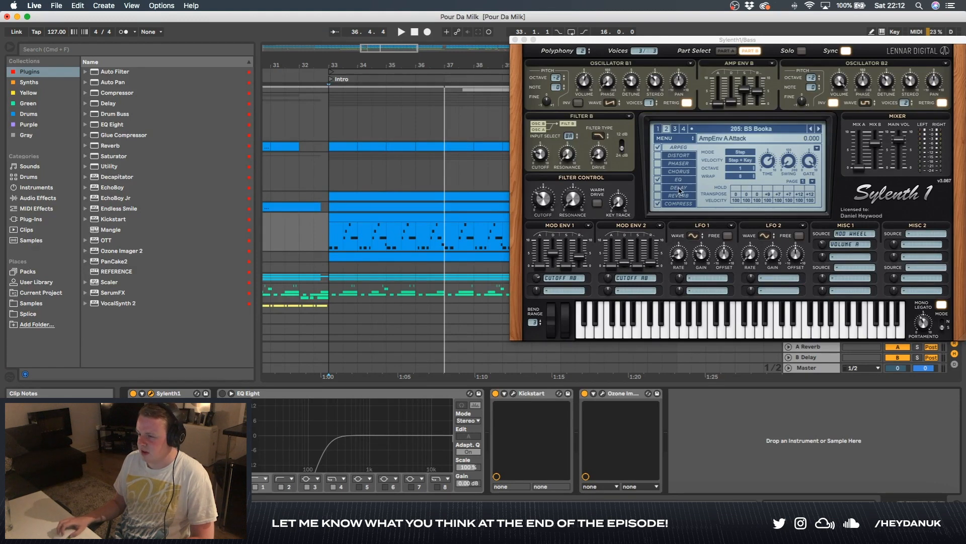
left_click(711, 153)
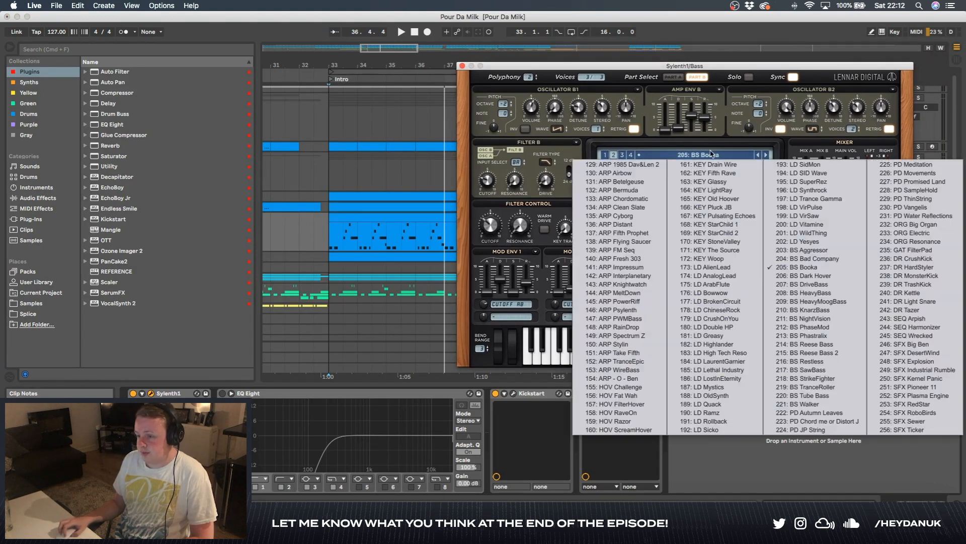
left_click(462, 67)
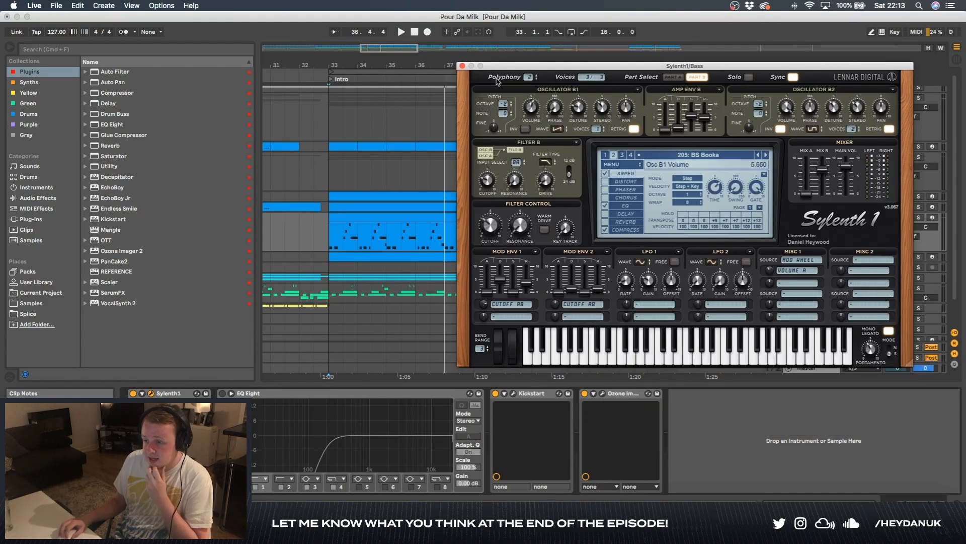
left_click(462, 66)
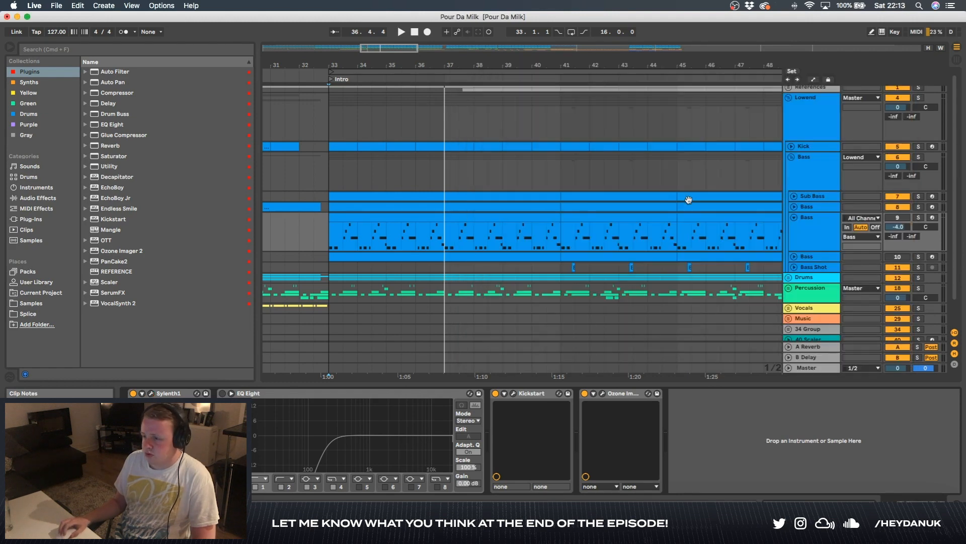
Play Bass track 9 soloed to compare Sylenth1's arpeggiator off and on, and close the synth window.
key("space")
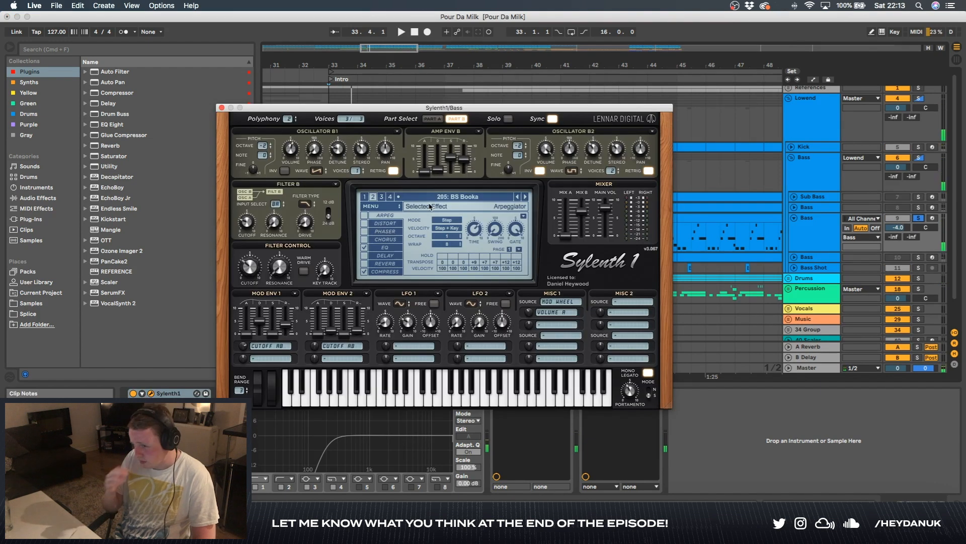
key("space")
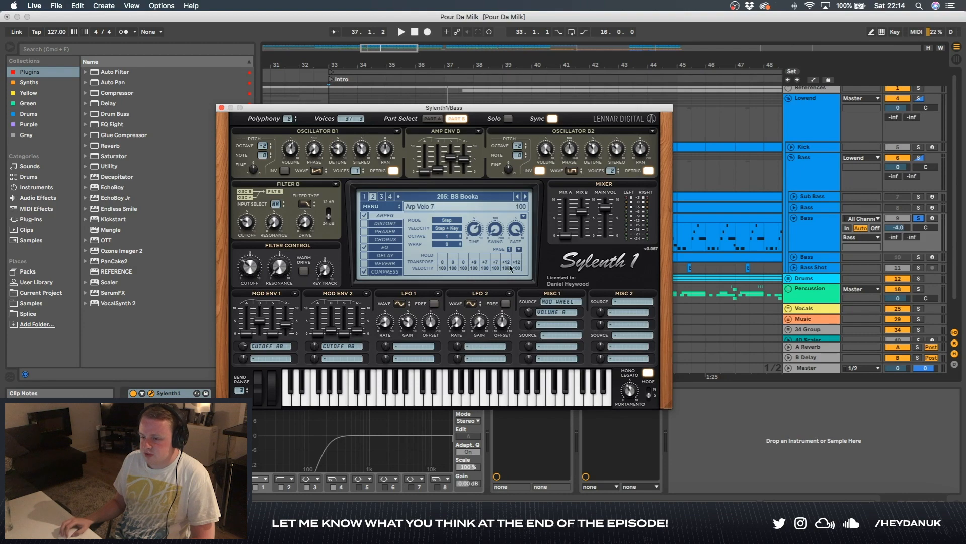
left_click(221, 109)
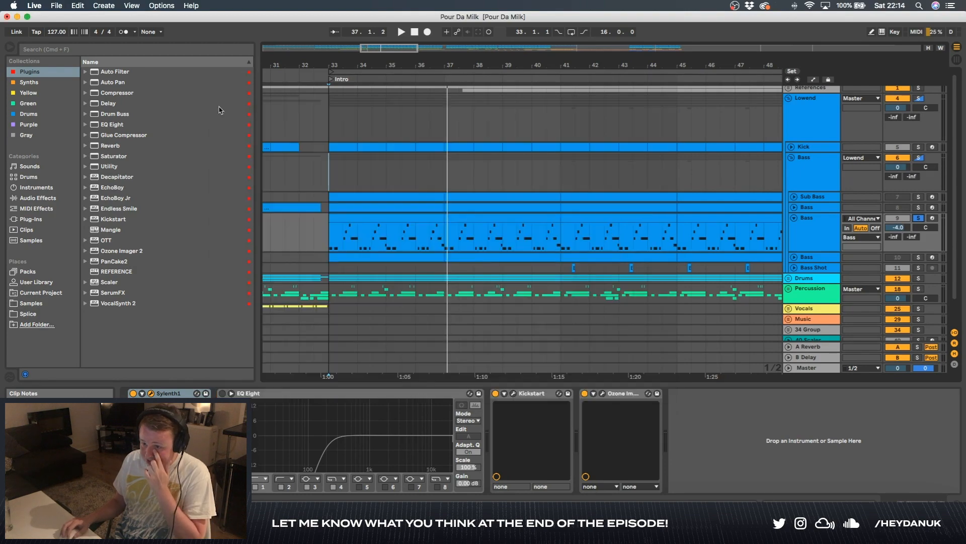
Open and play the first MIDI clip on Bass track 9, and return to the track's device chain.
double_click(406, 213)
key("space")
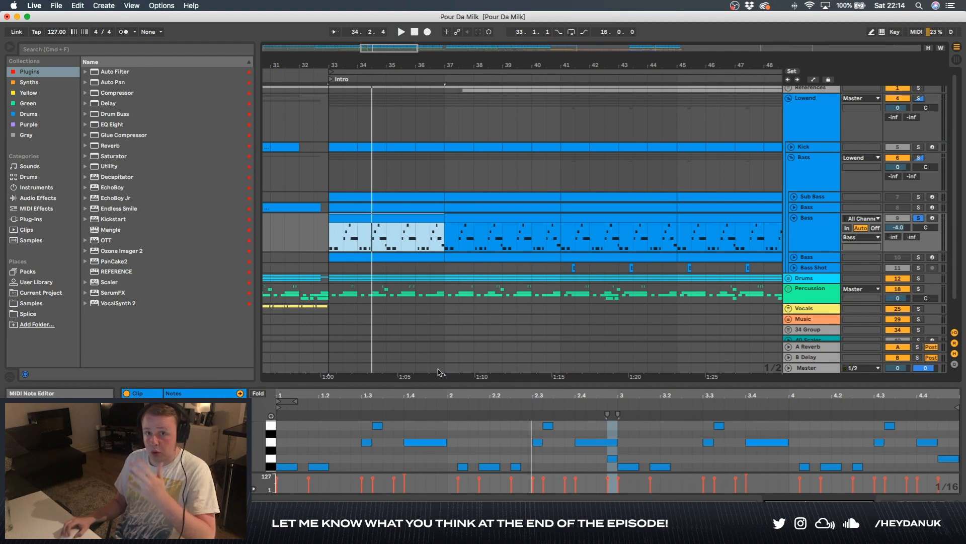
left_click(833, 230)
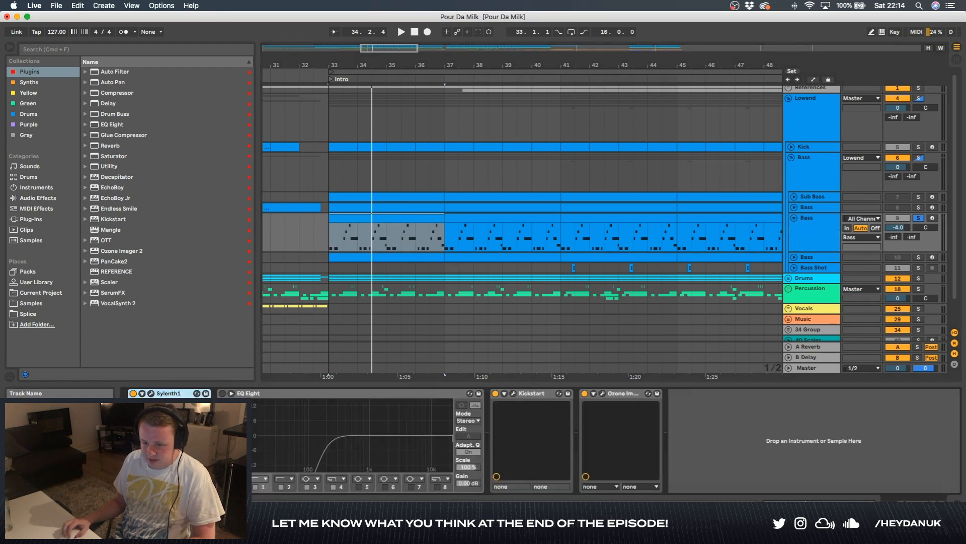
View the Sylenth1 settings on Bass track 9, play the soloed track from bar 33, and turn its solo off.
left_click(151, 393)
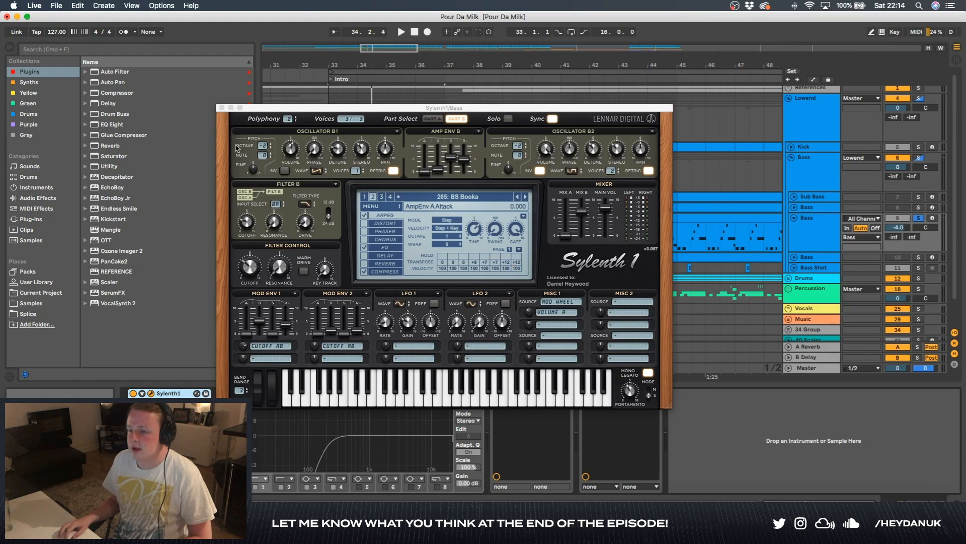
key("super+alt+p")
key("space")
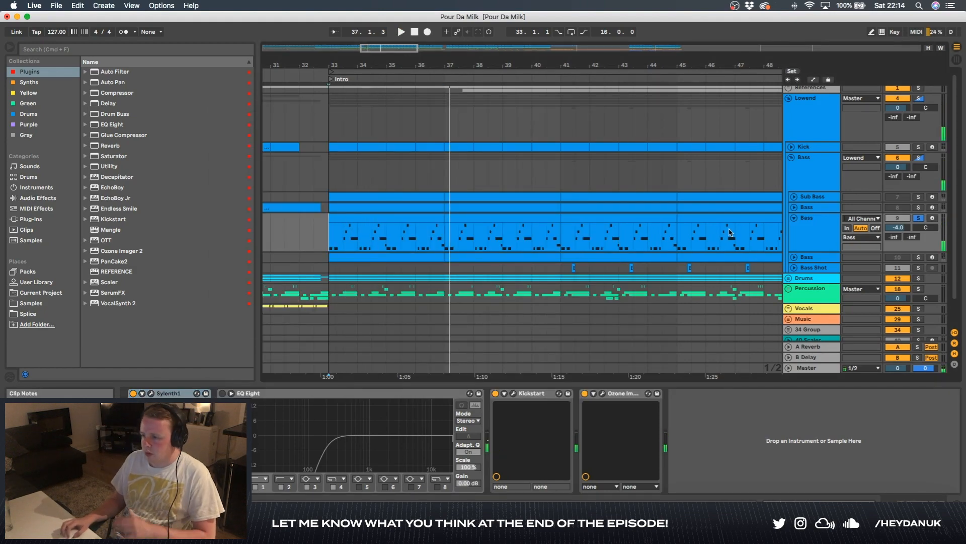
left_click(919, 218)
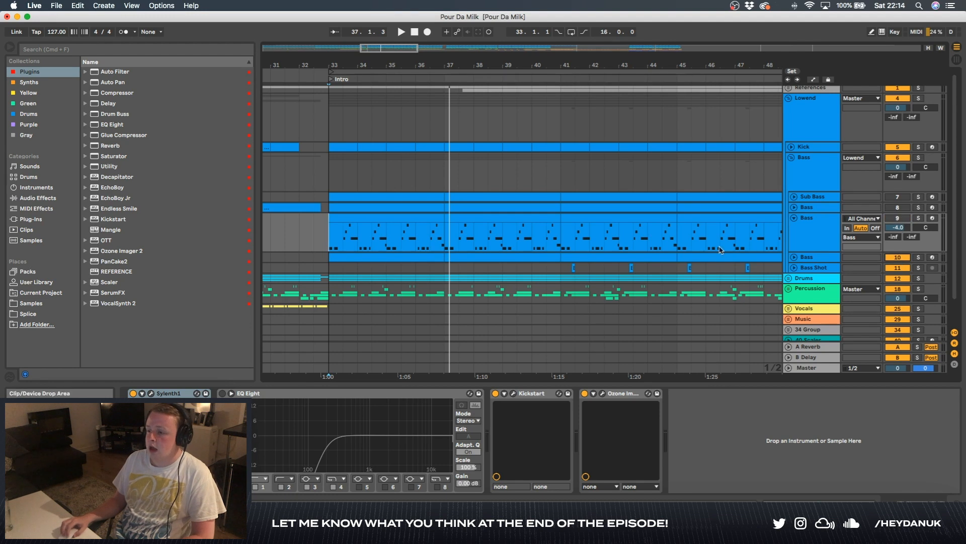
Collapse Bass track 9, expand Bass track 10, and play it soloed from bar 33.
left_click(795, 219)
left_click(794, 229)
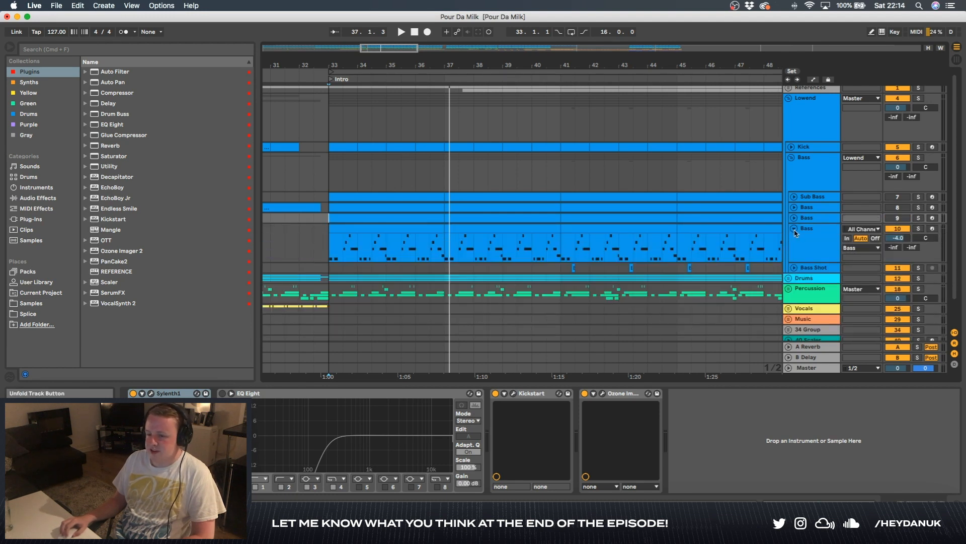
key("space")
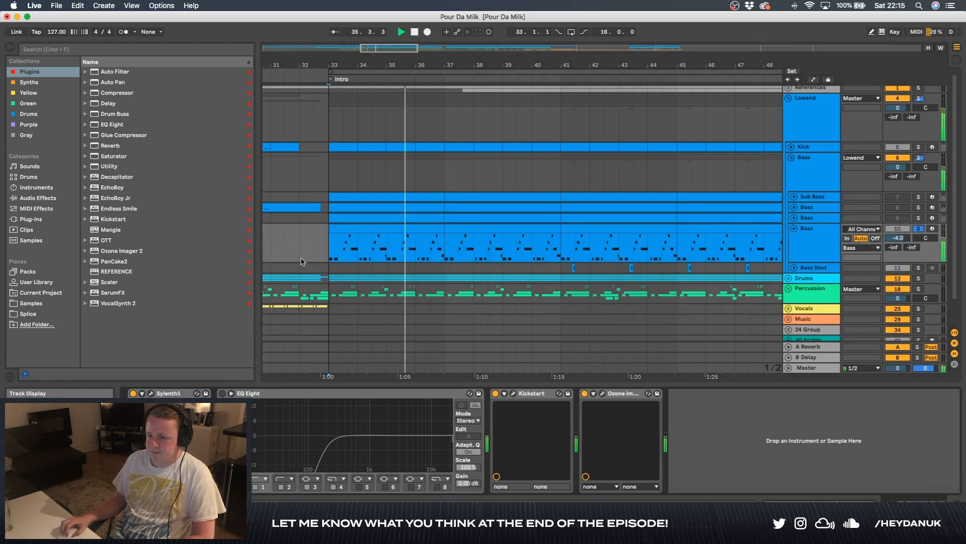
Open Sylenth1 on Bass track 10 and vary the Filter Control cutoff while the soloed track plays.
left_click(150, 394)
mouse_move(550, 201)
left_mouse_down()
mouse_move(560, 152)
mouse_move(544, 203)
left_mouse_up()
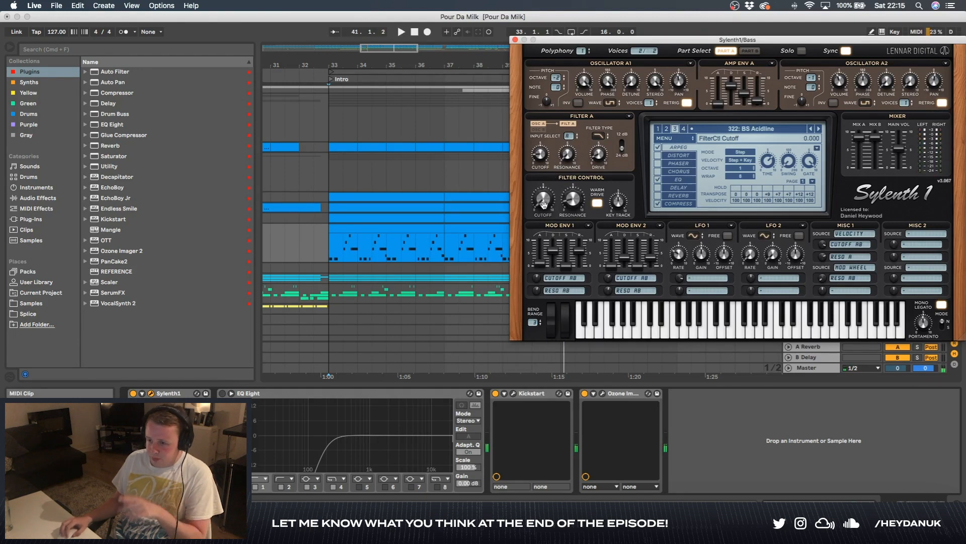
left_click(573, 196)
left_click(540, 154)
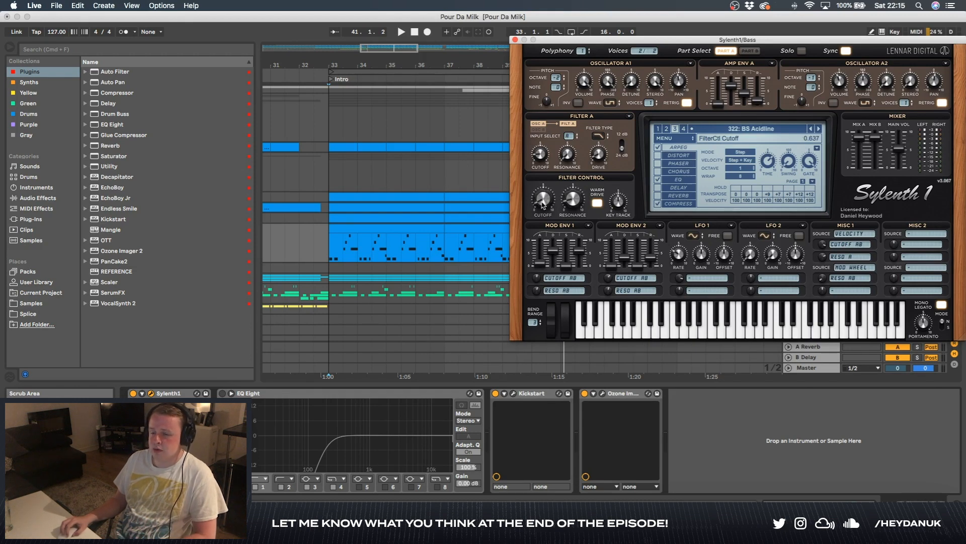
key("space")
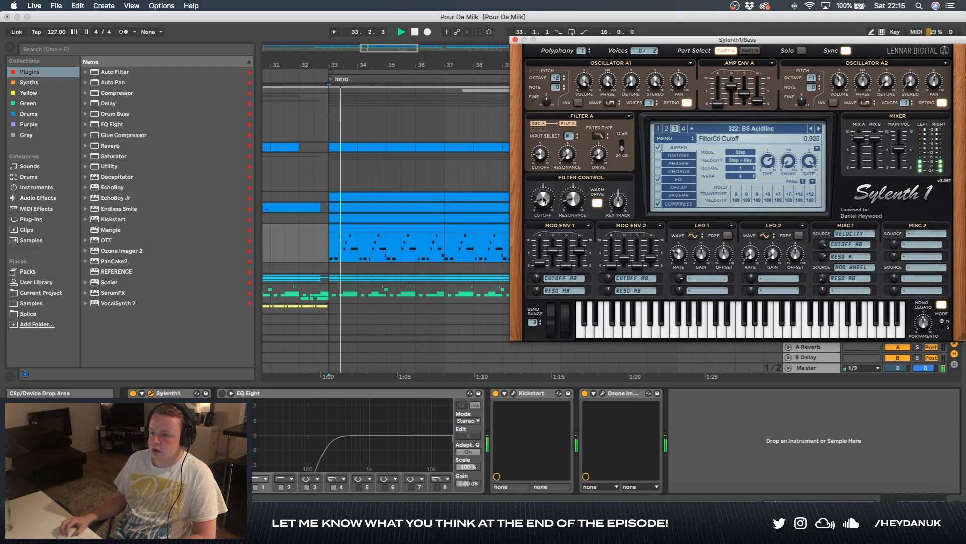
left_click_drag(541, 204, 550, 200)
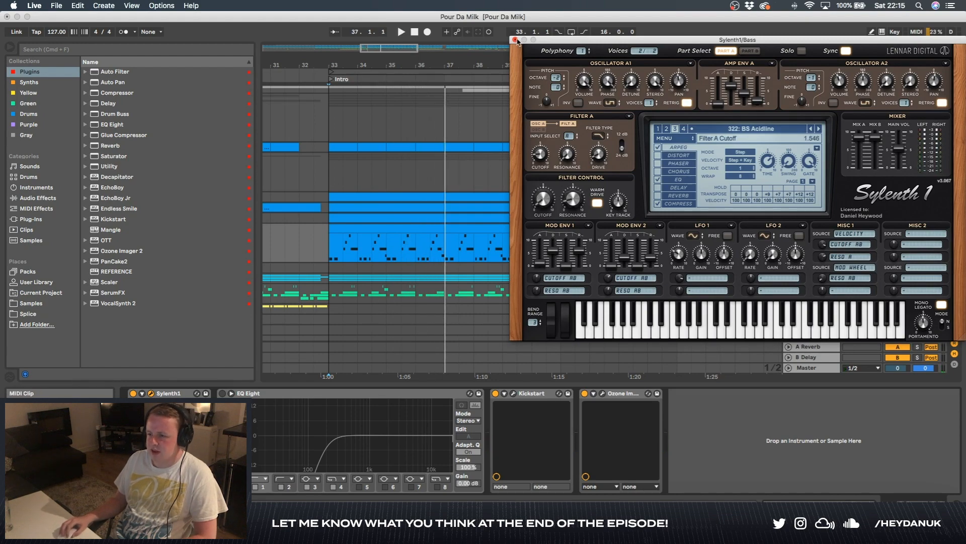
Point out Sylenth1's velocity modulation, open the first MIDI clip on Bass track 10, and enlarge its velocity editor.
left_click(515, 40)
left_click(844, 240)
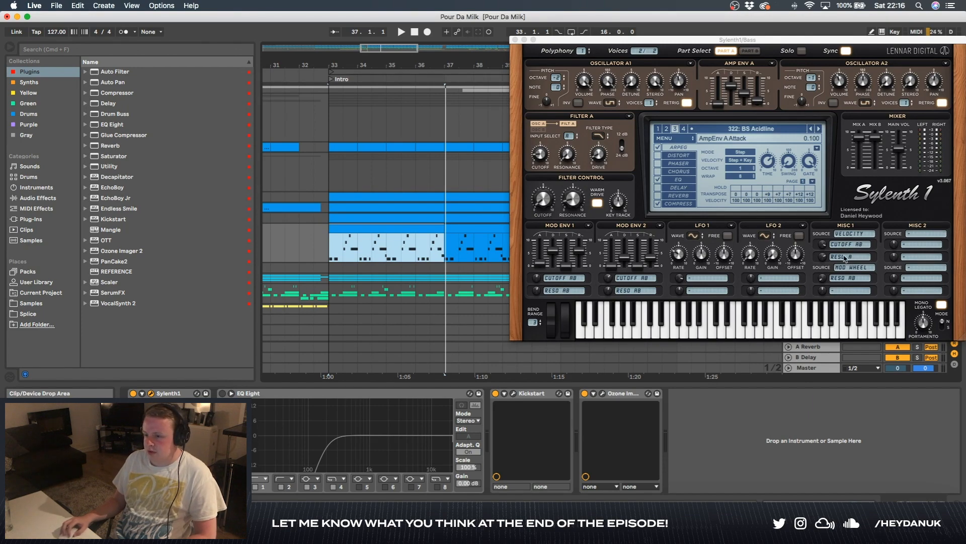
double_click(385, 230)
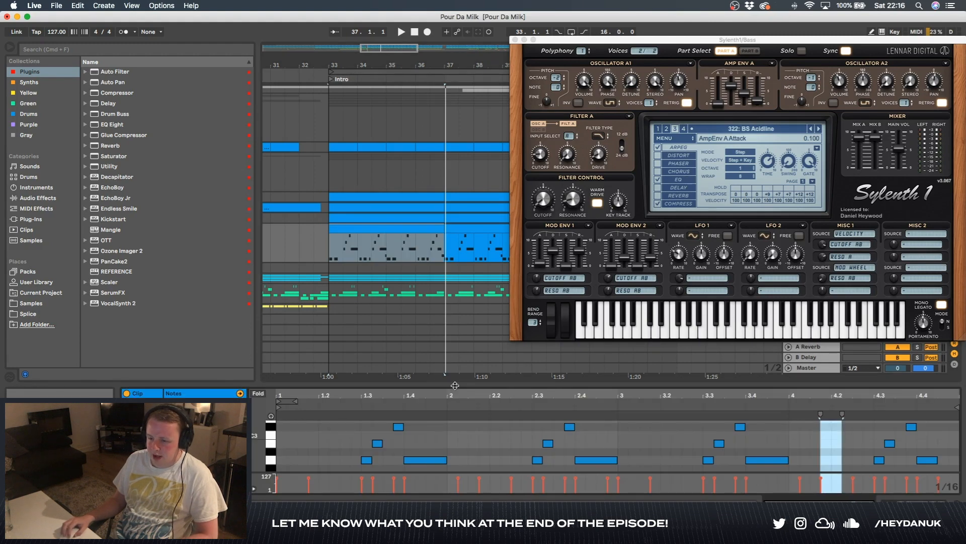
left_click_drag(455, 385, 455, 146)
mouse_move(421, 474)
left_mouse_down()
mouse_move(404, 368)
mouse_move(409, 418)
left_mouse_up()
Raise the velocity of the long note at 1.4 to 127 during playback, and close the synth window and enlarged clip editor.
key("space")
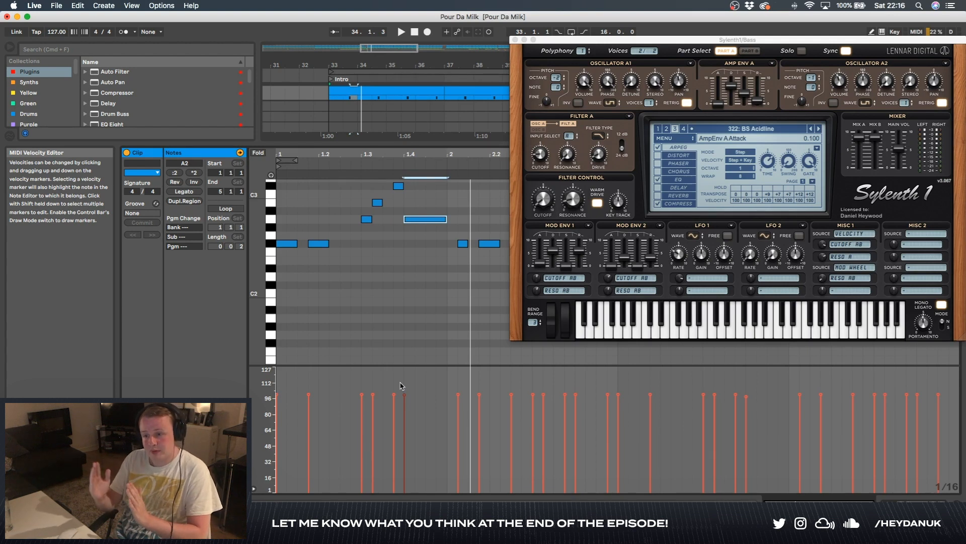
key("space")
left_click_drag(404, 395, 406, 396)
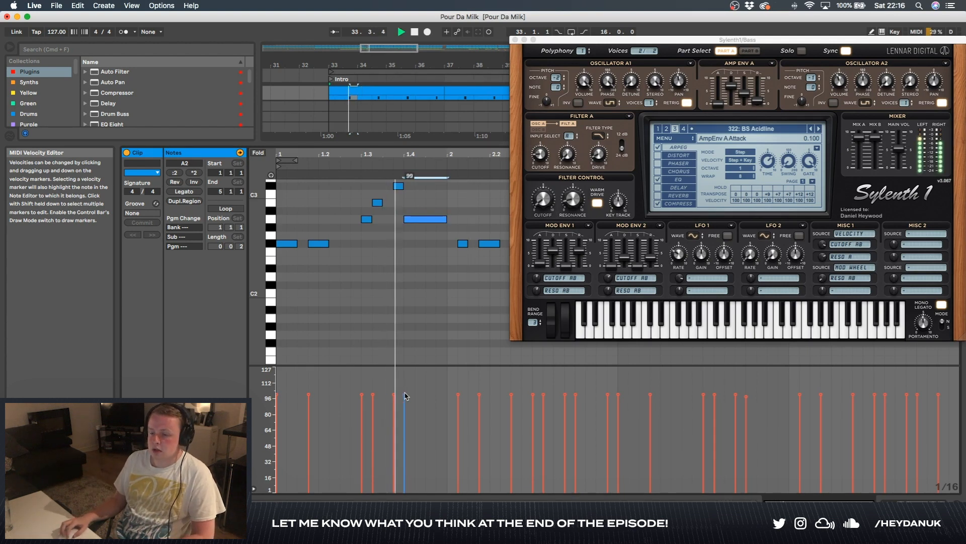
key("space")
key("space")
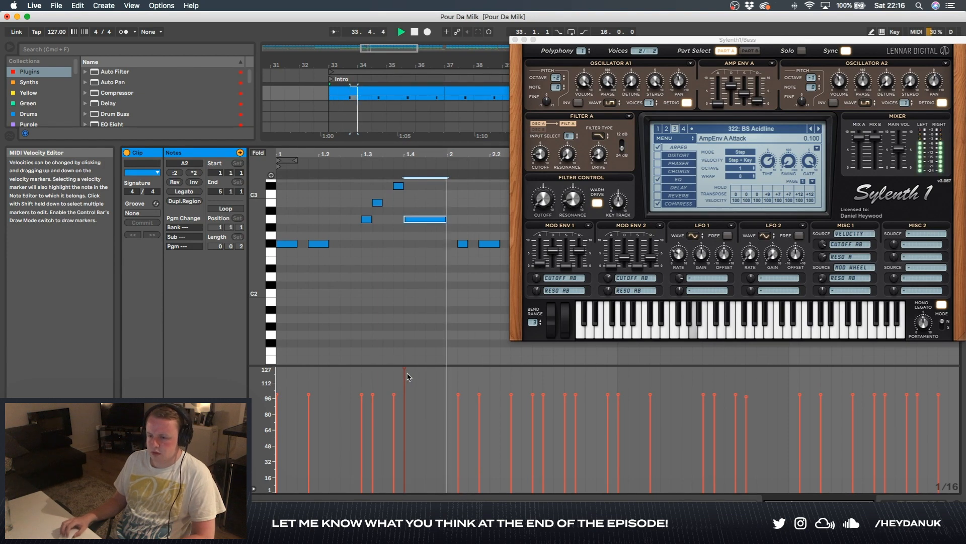
left_click(405, 372)
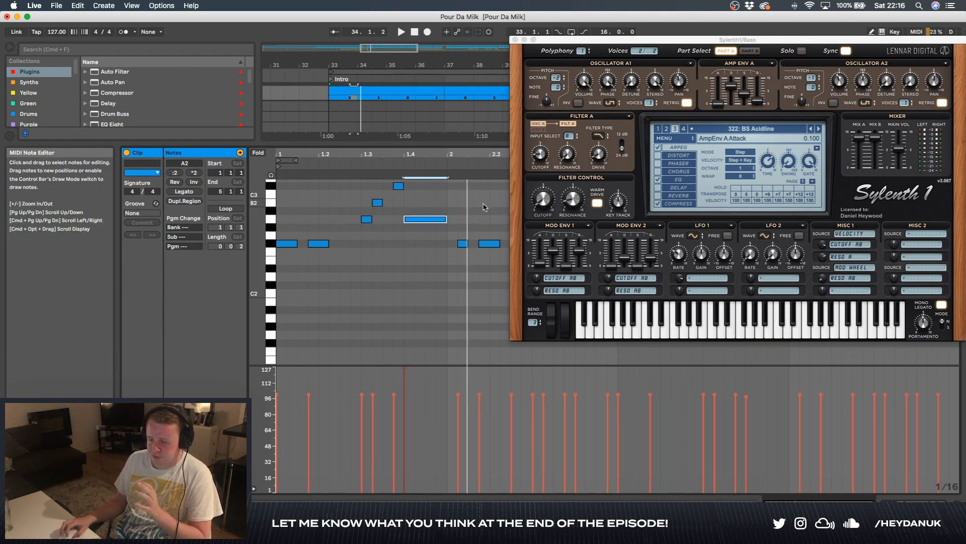
left_click(514, 39)
left_click_drag(484, 142, 484, 353)
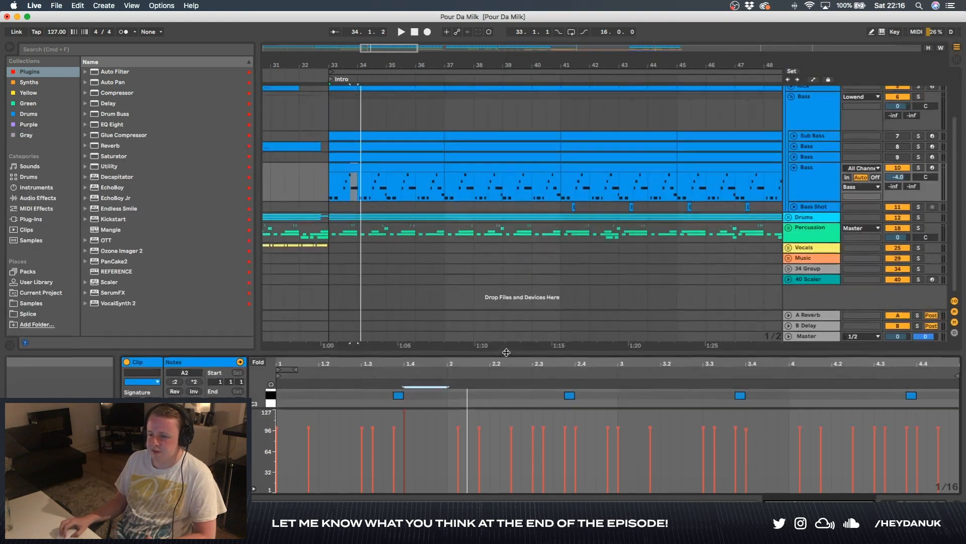
Play the Bass Shot clips on track 11 from bar 41 with the whole bass group soloed.
left_click(503, 289)
left_click(456, 284)
key("space")
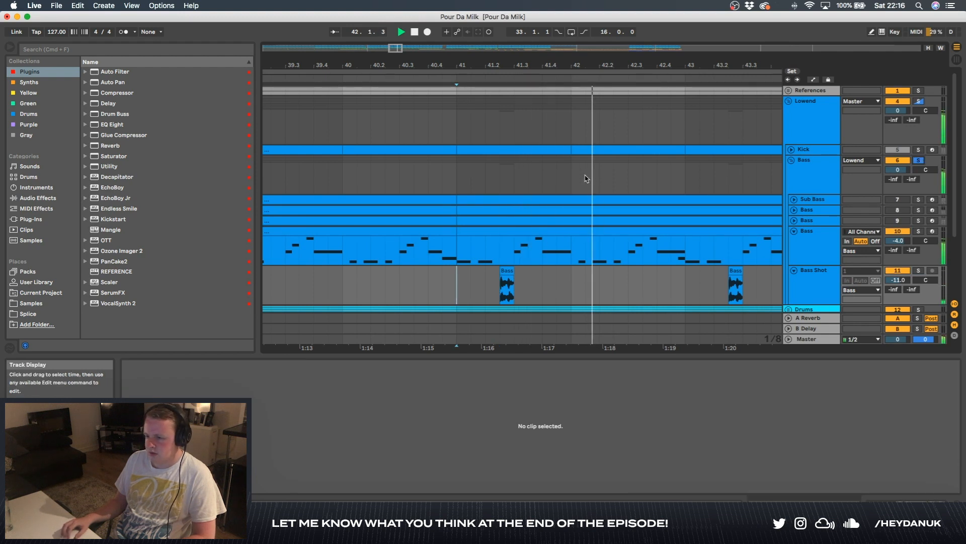
key("minus")
key("minus")
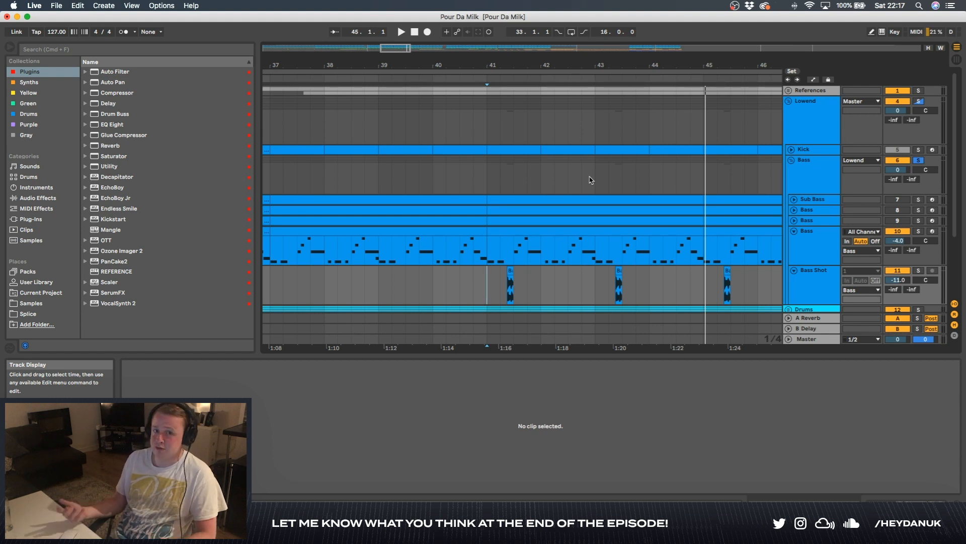
Look through the Music group's Evolution, Sylenth1 and Analog Lab clips between about bars 70 and 95.
scroll(591, 187, "down", 10)
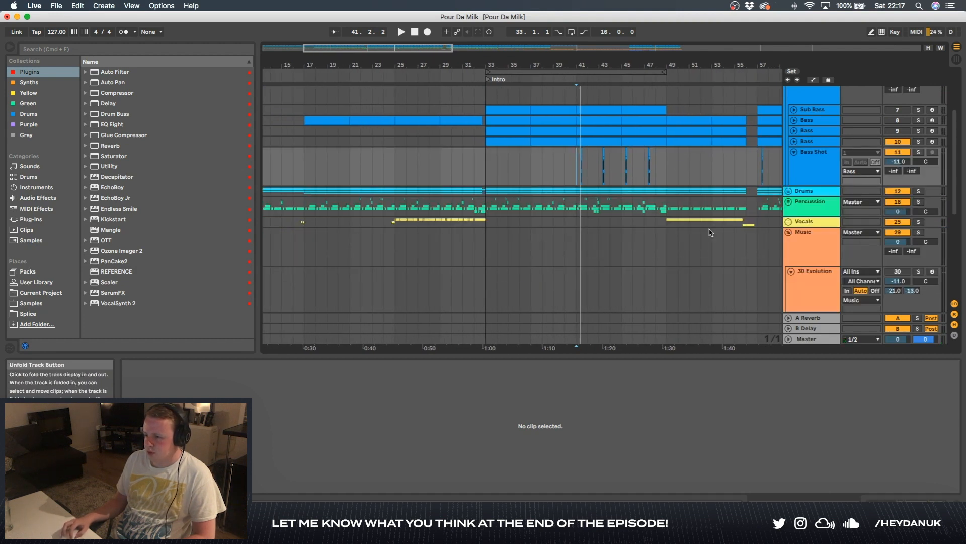
scroll(696, 231, "right", 10)
scroll(696, 231, "down", 5)
scroll(569, 154, "up", 5)
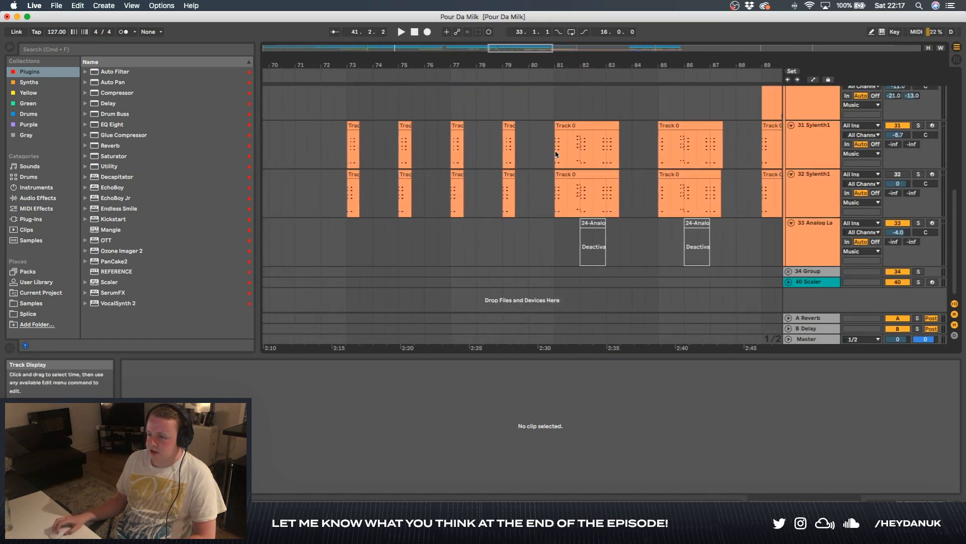
scroll(554, 154, "up", 2)
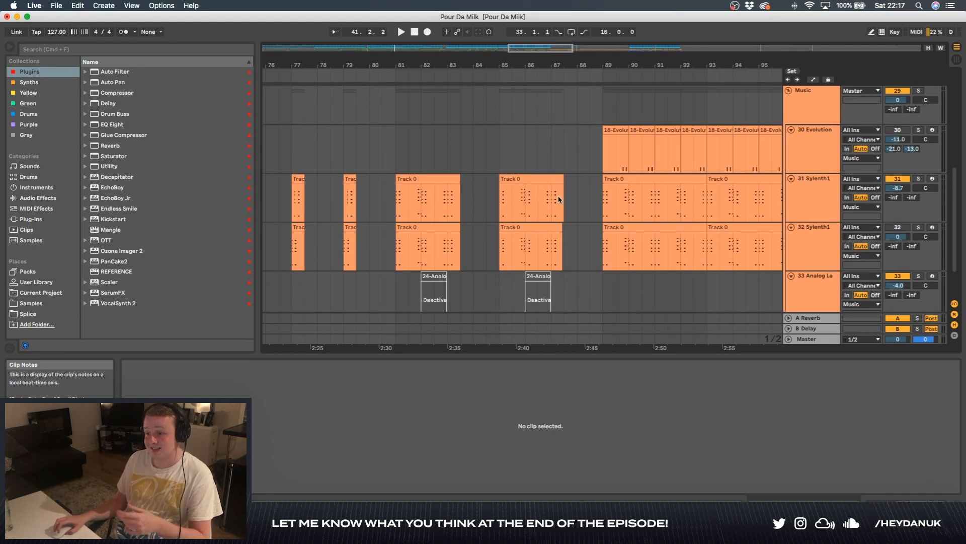
scroll(615, 198, "up", 3)
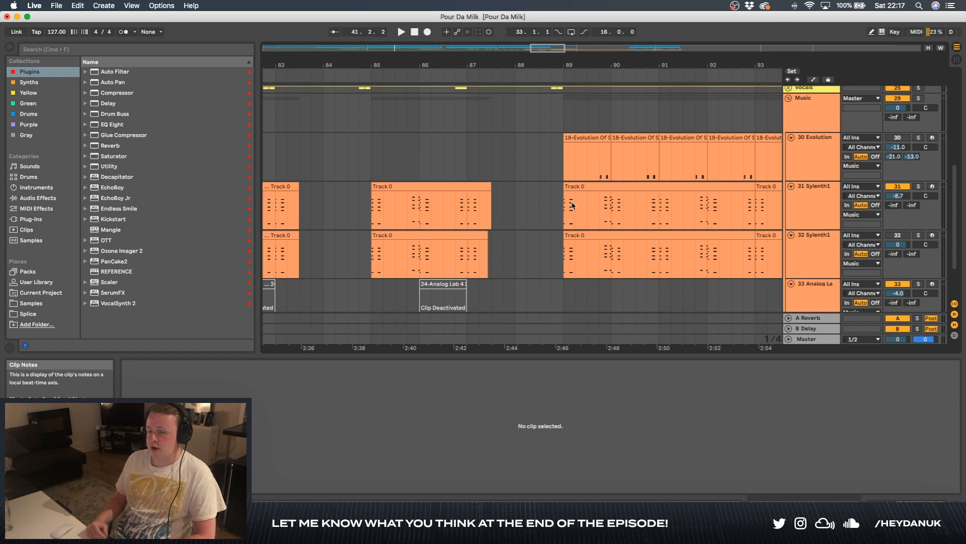
scroll(572, 205, "up", 2)
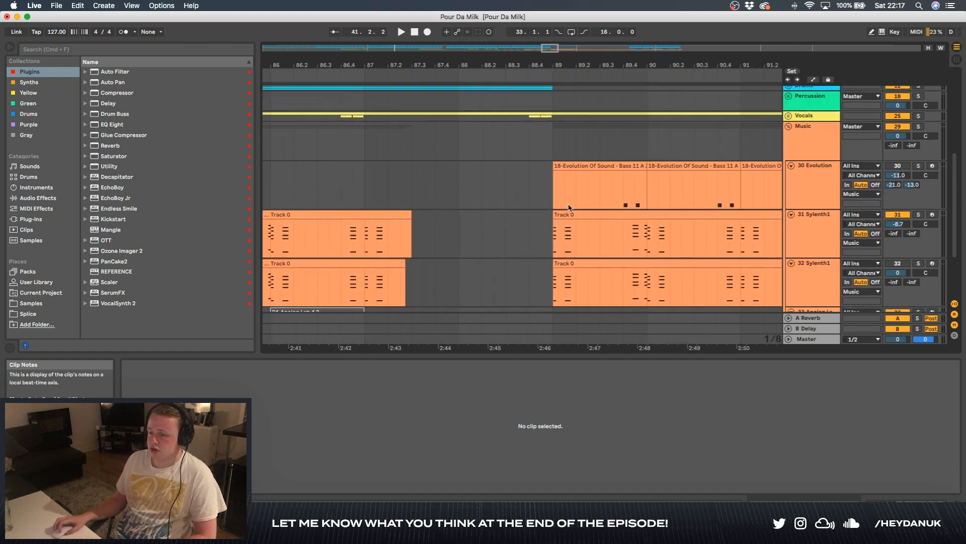
scroll(569, 205, "up", 5)
scroll(444, 224, "right", 1)
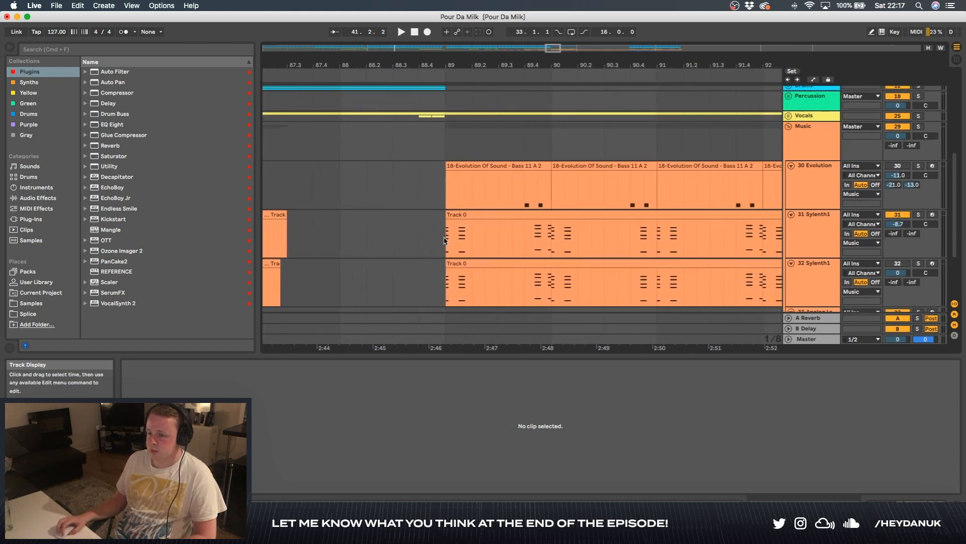
Play the Music group from bar 89 and solo Sylenth1 track 31.
left_click(444, 240)
key("space")
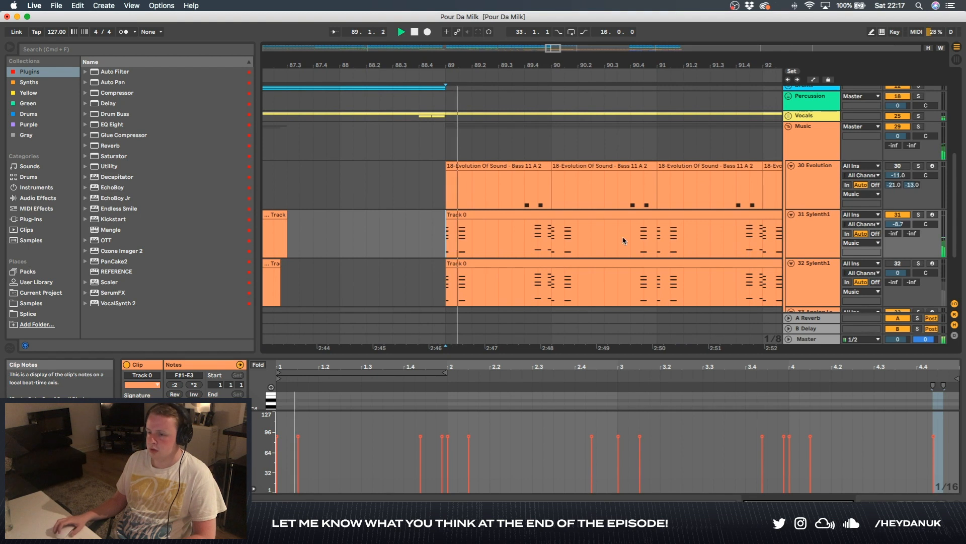
left_click(919, 215)
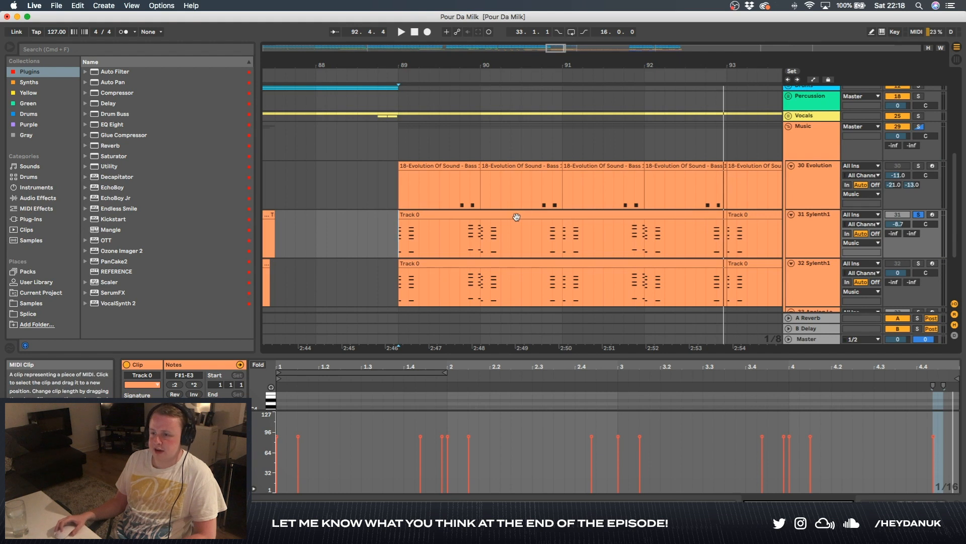
Examine the full arrangement from the DJ Intro to the DJ Outro, including the Breakdown and Drop sections.
scroll(585, 222, "down", 10)
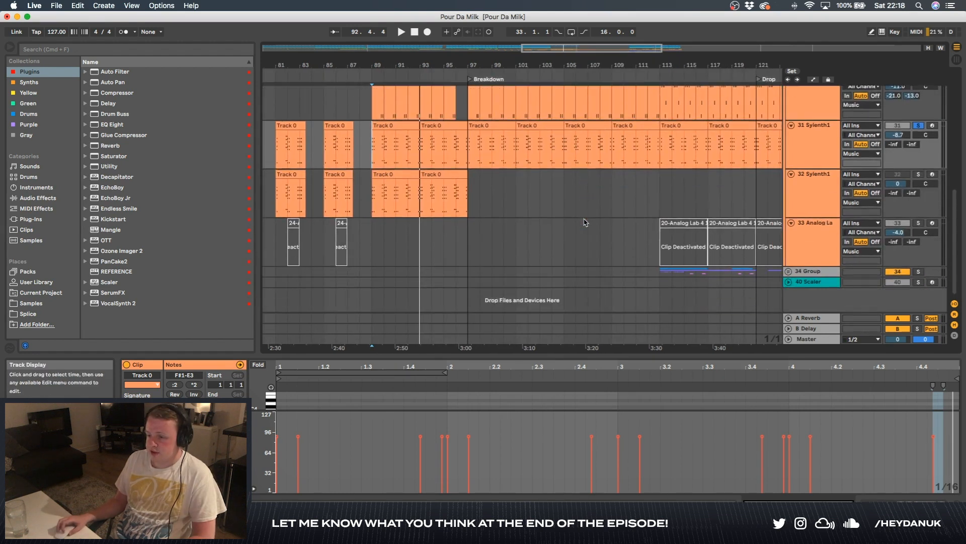
scroll(516, 204, "down", 6)
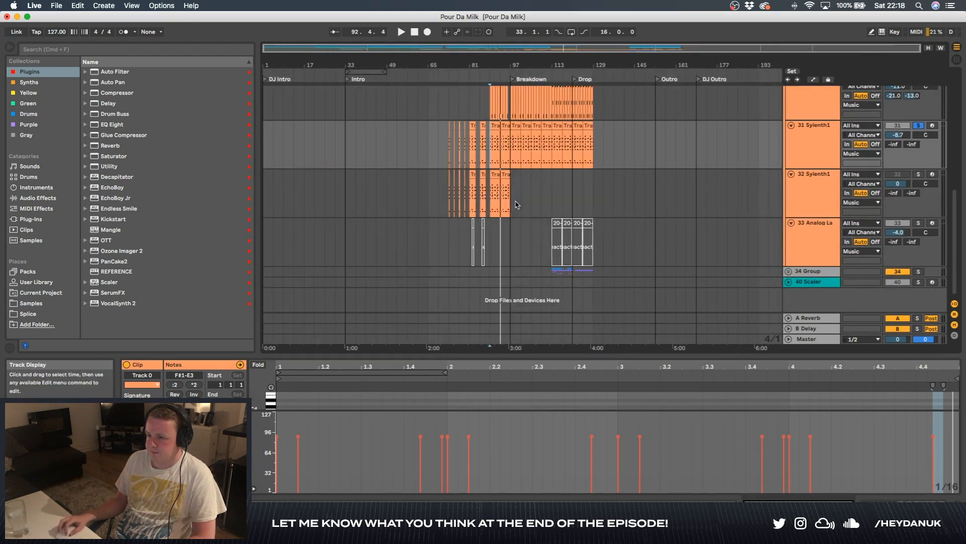
scroll(514, 204, "up", 10)
scroll(510, 203, "up", 5)
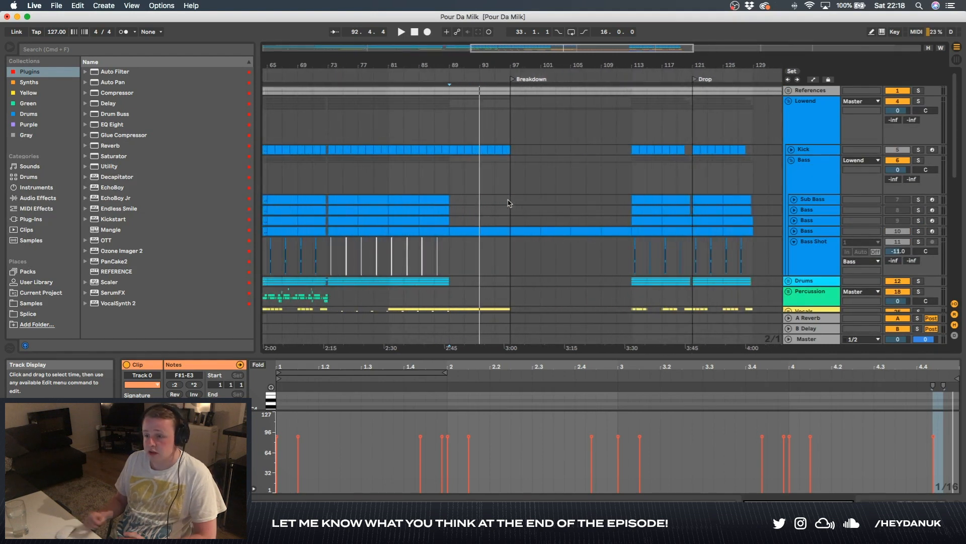
scroll(510, 204, "down", 4)
scroll(636, 151, "left", 2)
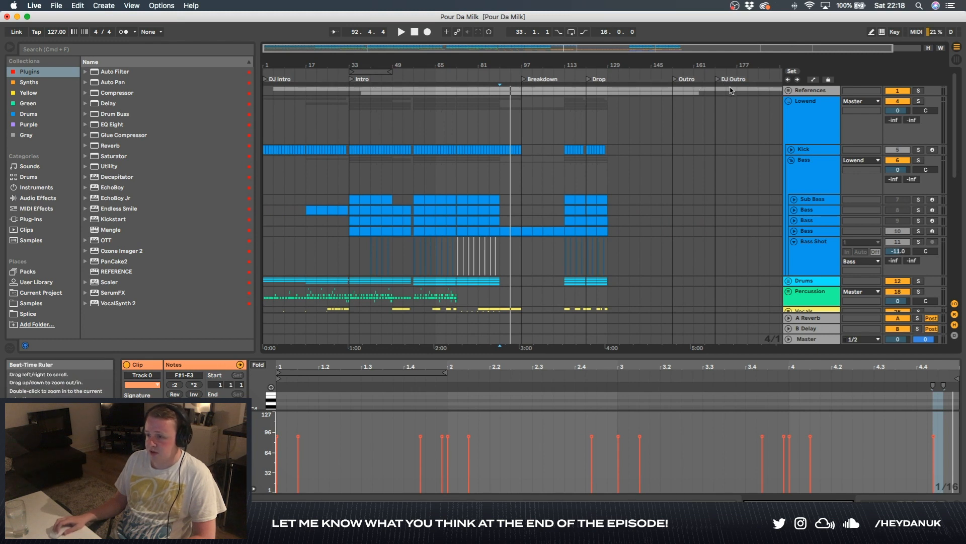
scroll(375, 98, "up", 3)
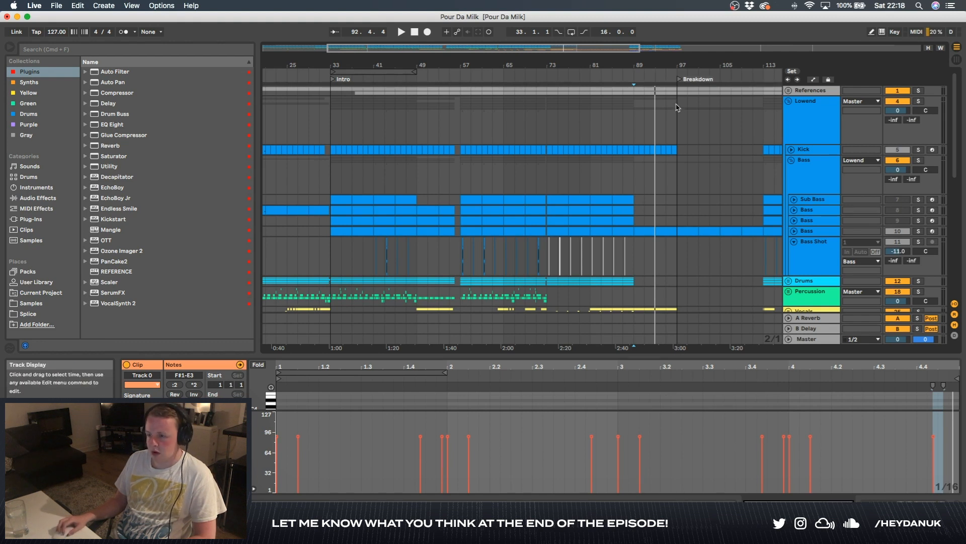
scroll(554, 114, "down", 4)
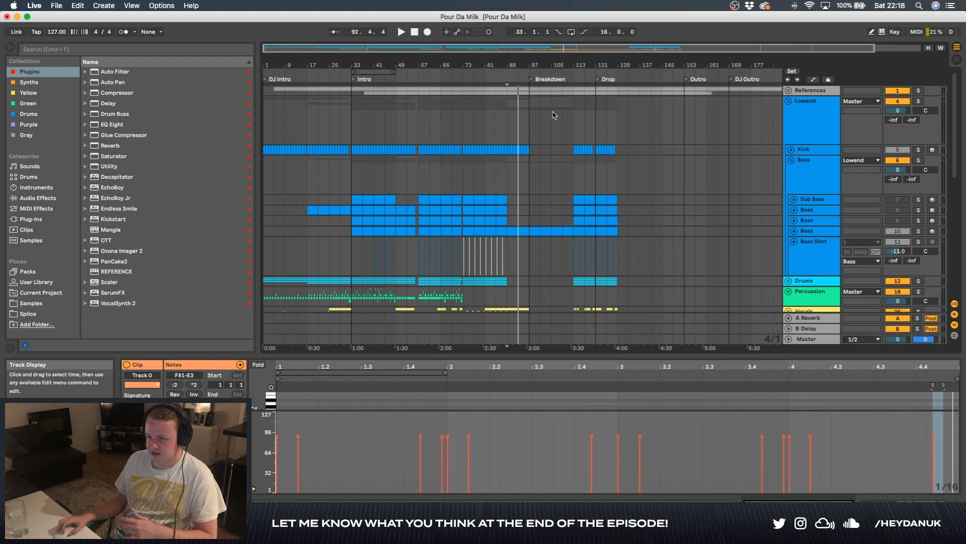
scroll(553, 116, "down", 3)
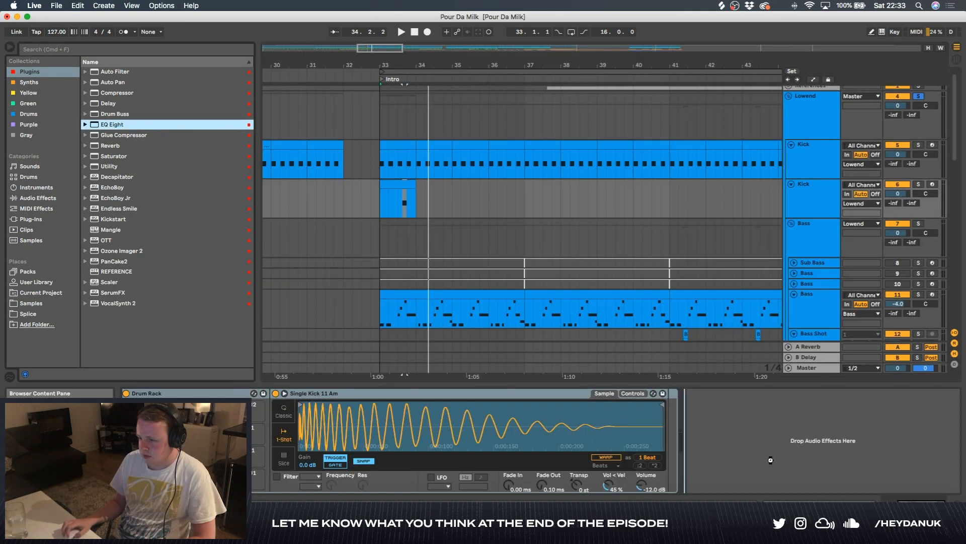
Add EQ Eight to the second Kick, low-cut it at about 121 Hz and lower its high shelf during playback.
left_click_drag(777, 458, 773, 462)
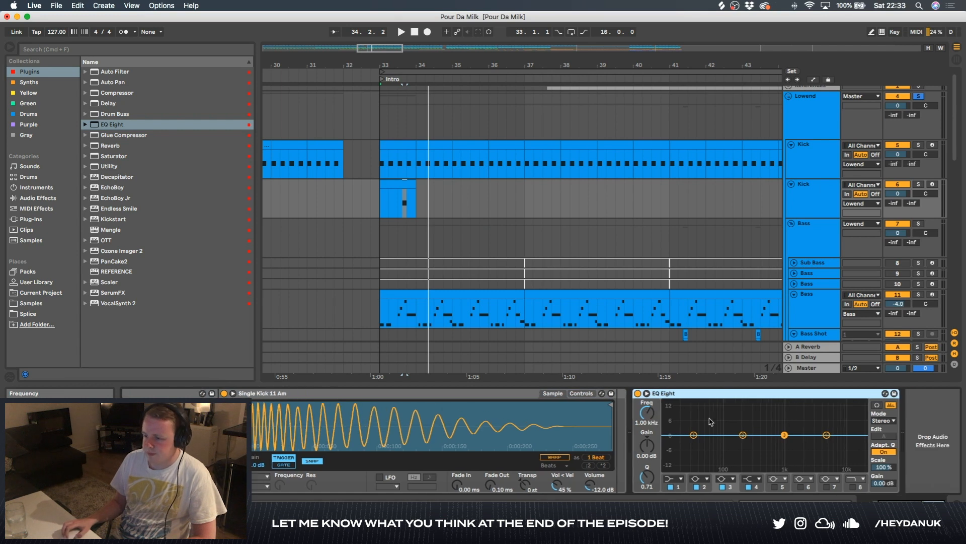
key("space")
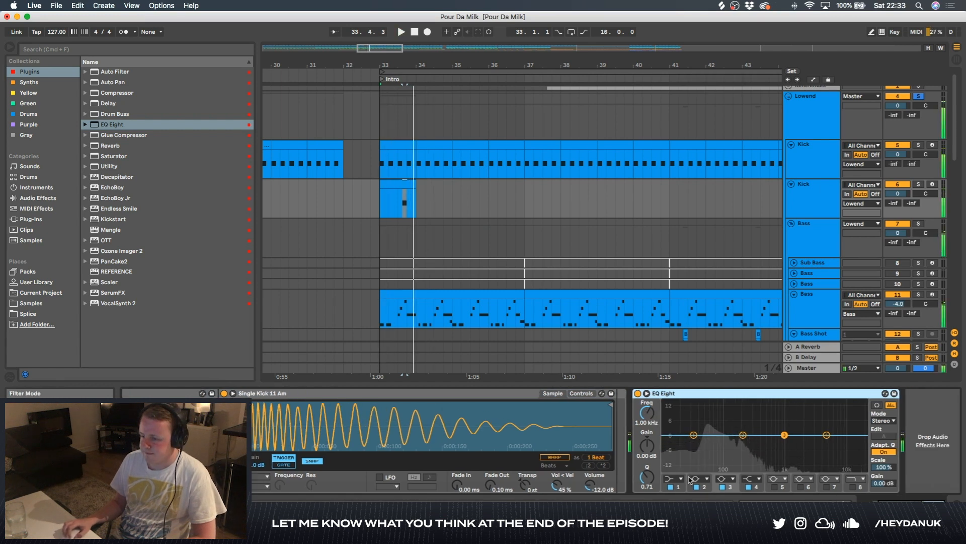
left_click(694, 435)
key("space")
left_click_drag(719, 443, 744, 443)
key("space")
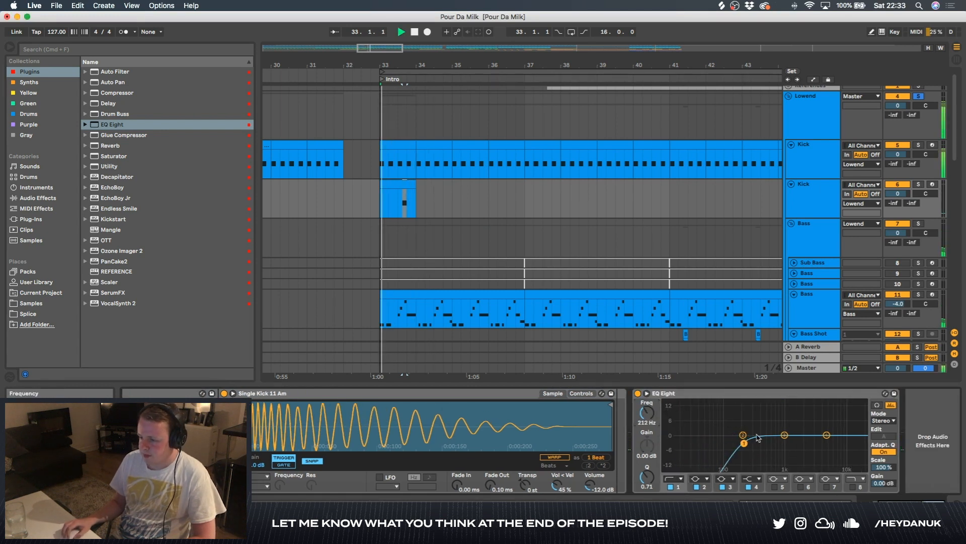
left_click_drag(827, 435, 730, 446)
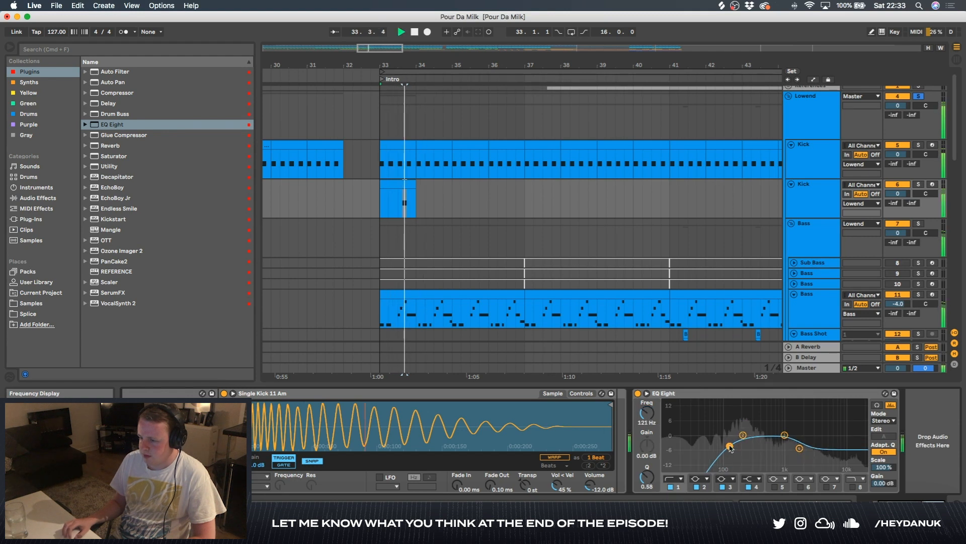
Refine the second Kick's low cut to 102 Hz with Q 1.34, lower the shelf frequency, and set the track volume to -13 dB.
key("super+z")
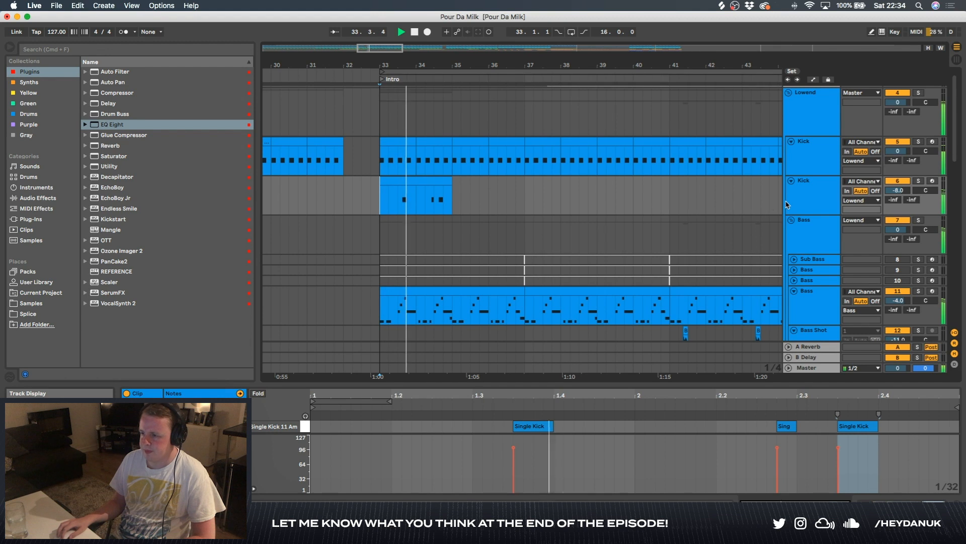
left_click(805, 196)
left_click_drag(800, 448, 726, 439)
left_click_drag(901, 191, 901, 202)
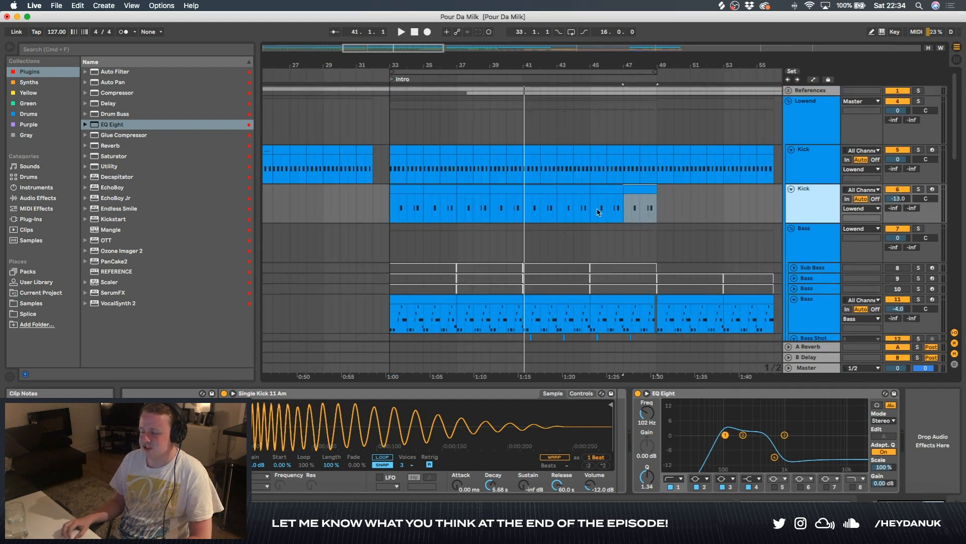
Solo the Lowend group and play the second kick's pattern from bar 41, then again from bar 48.
left_click(919, 101)
scroll(518, 215, "up", 3)
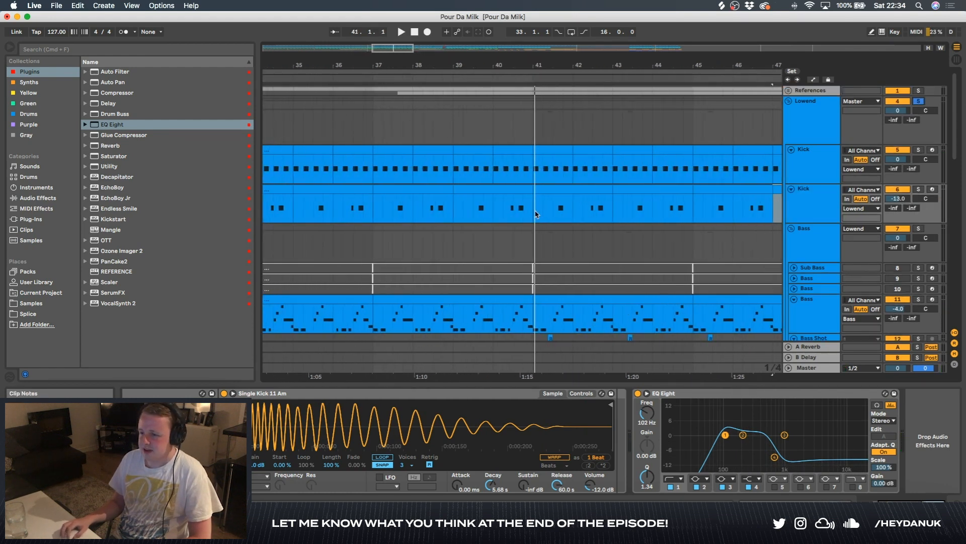
scroll(552, 212, "right", 3)
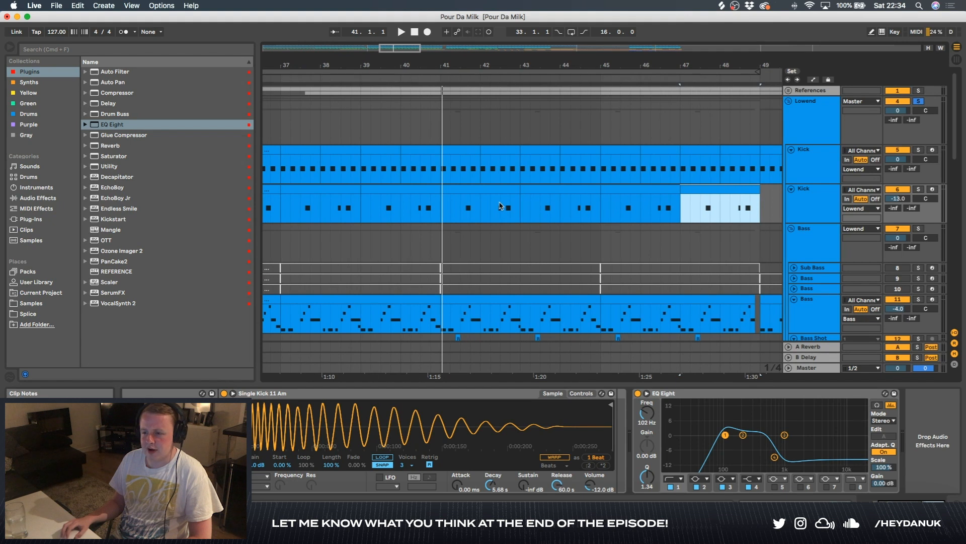
key("space")
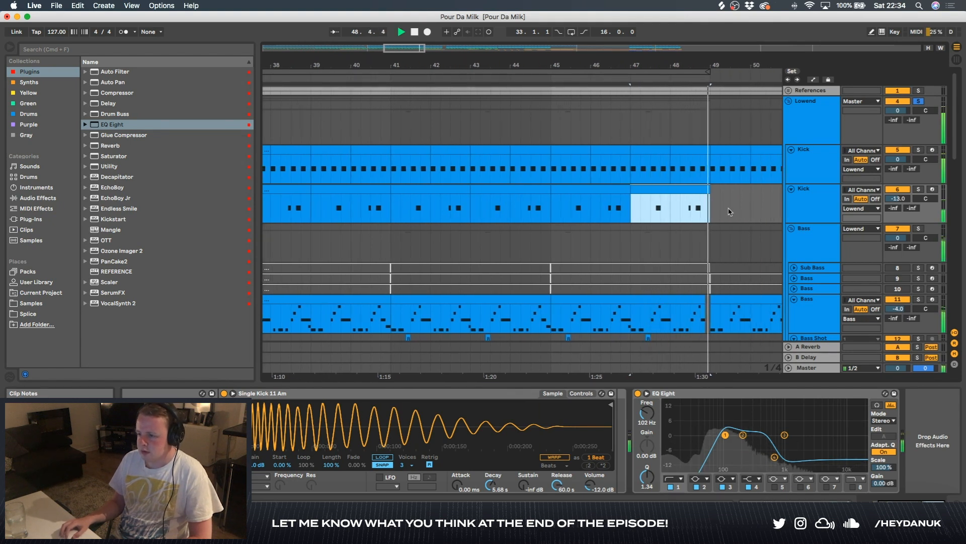
left_click(678, 209)
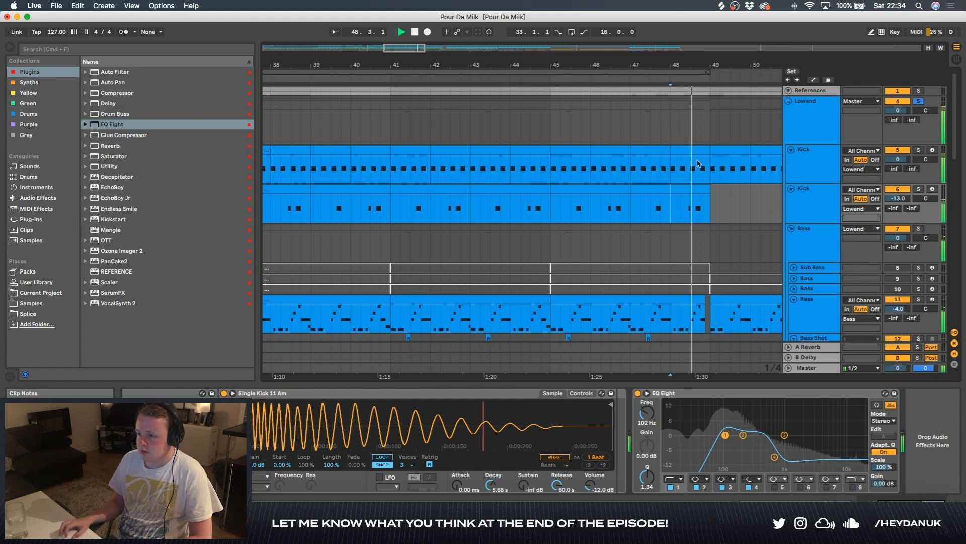
key("space")
Inspect the device chains of the second Kick and Bass track 11.
left_click(819, 209)
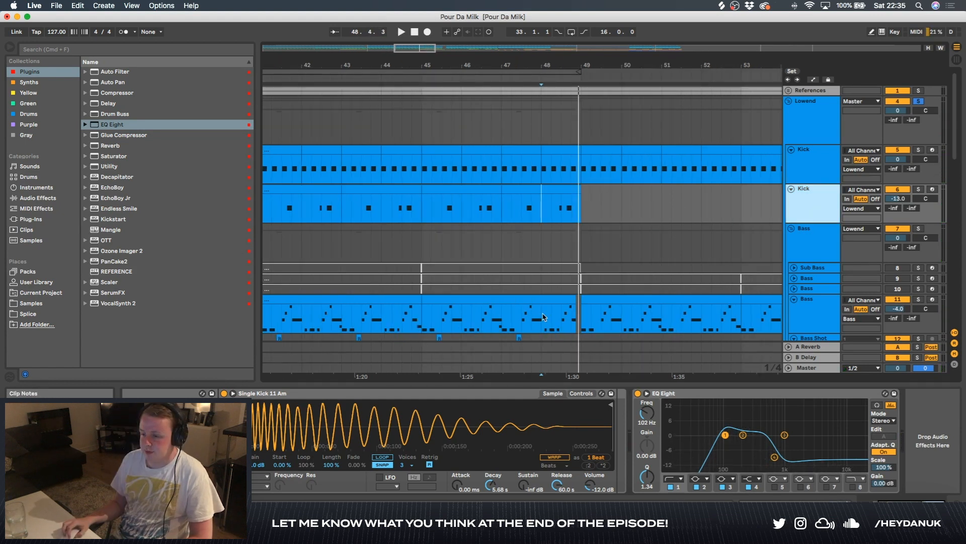
left_click(848, 311)
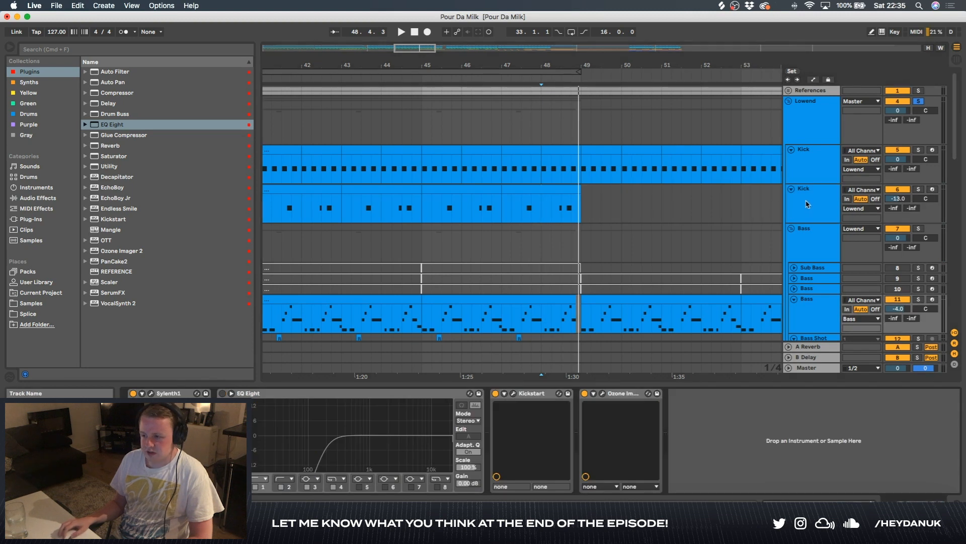
key("plus")
key("plus")
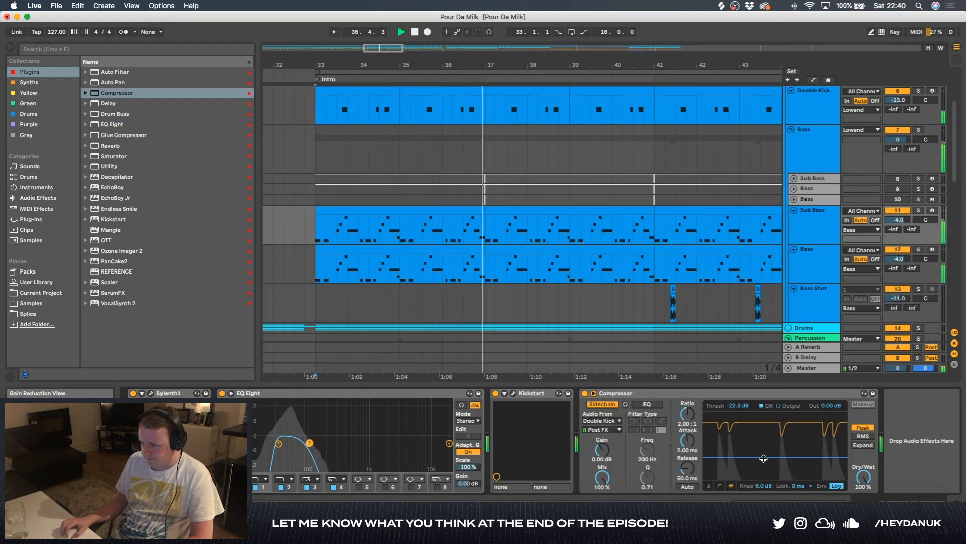
Solo the Sub Bass and set its sidechain Compressor to a -40.3 dB threshold and 3.46 ms attack.
left_click(919, 209)
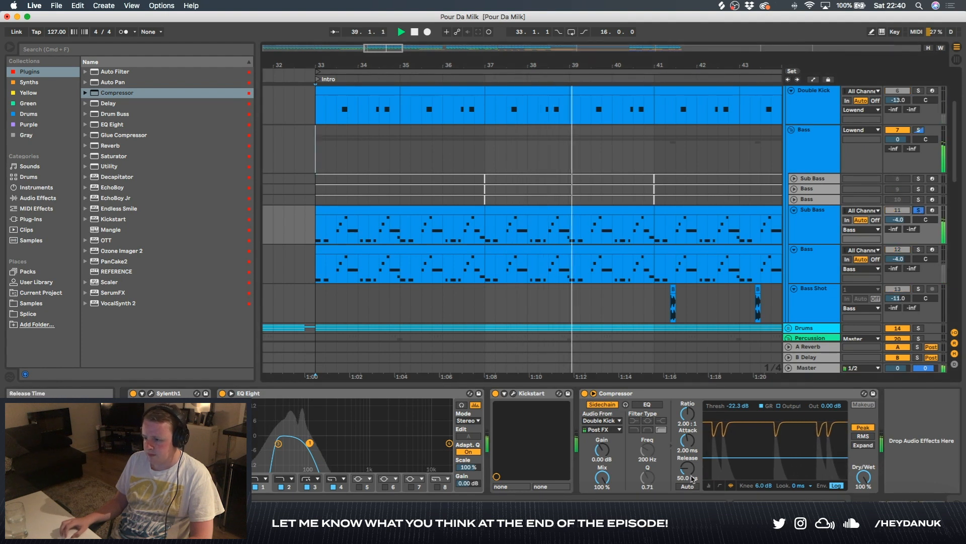
left_click_drag(725, 457, 725, 469)
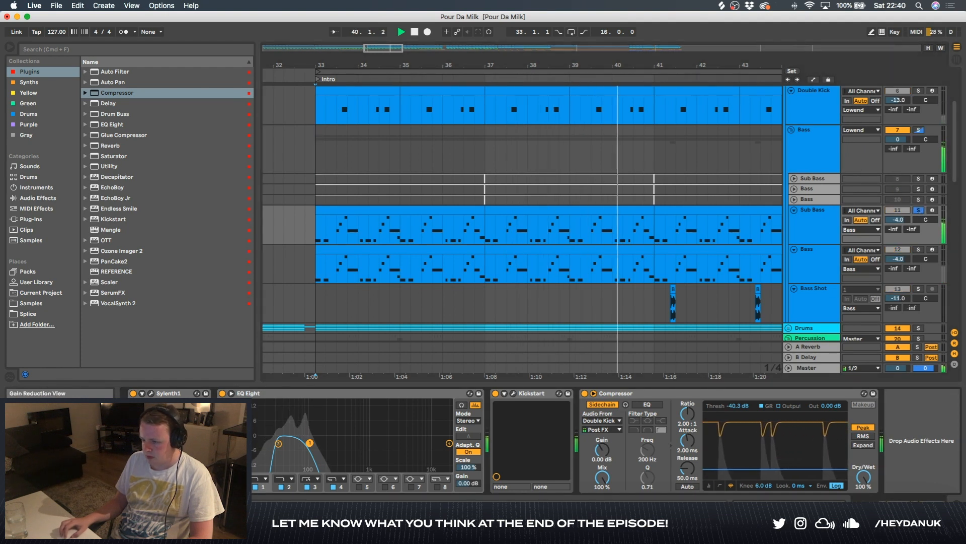
scroll(705, 236, "up", 5)
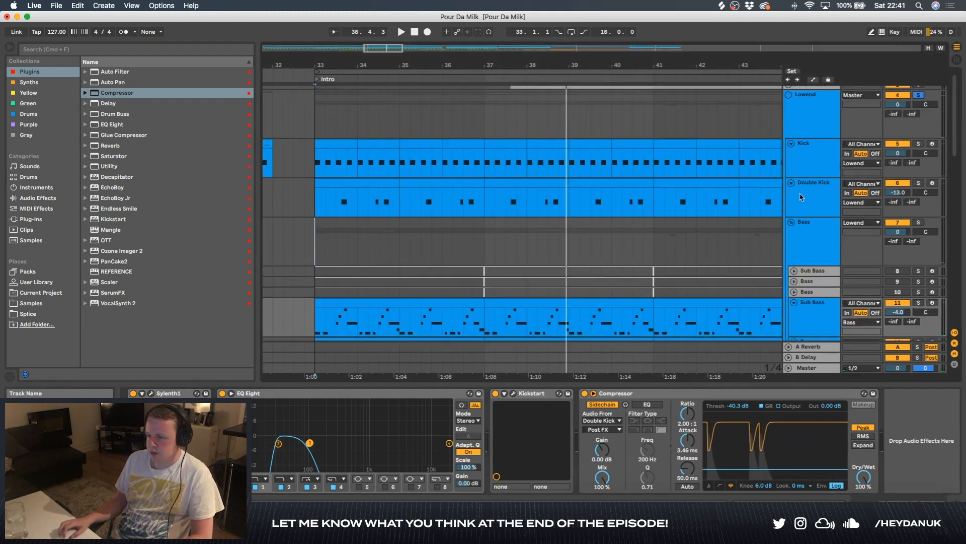
Select the Bass group with its EQ Eight and play the low end from the Intro at bar 33.
left_click(811, 244)
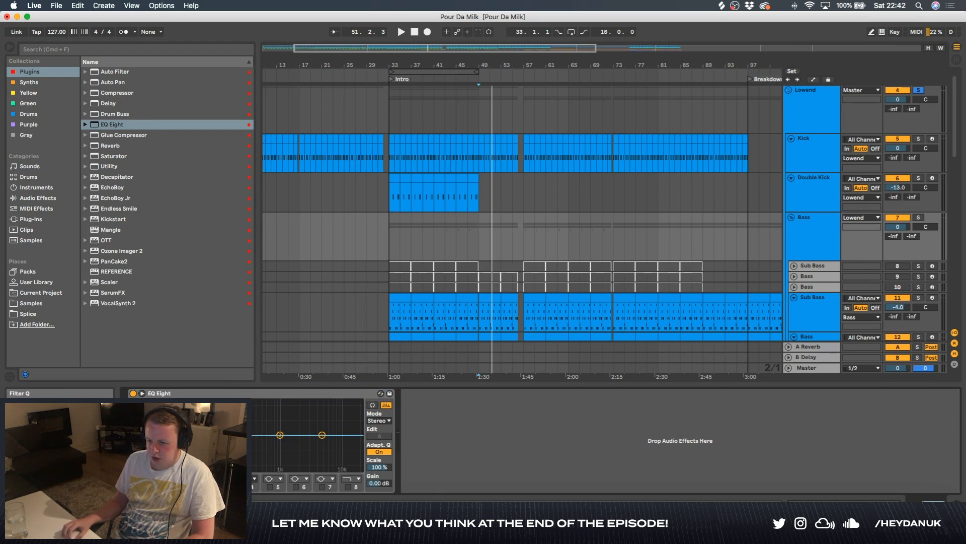
scroll(412, 261, "up", 10)
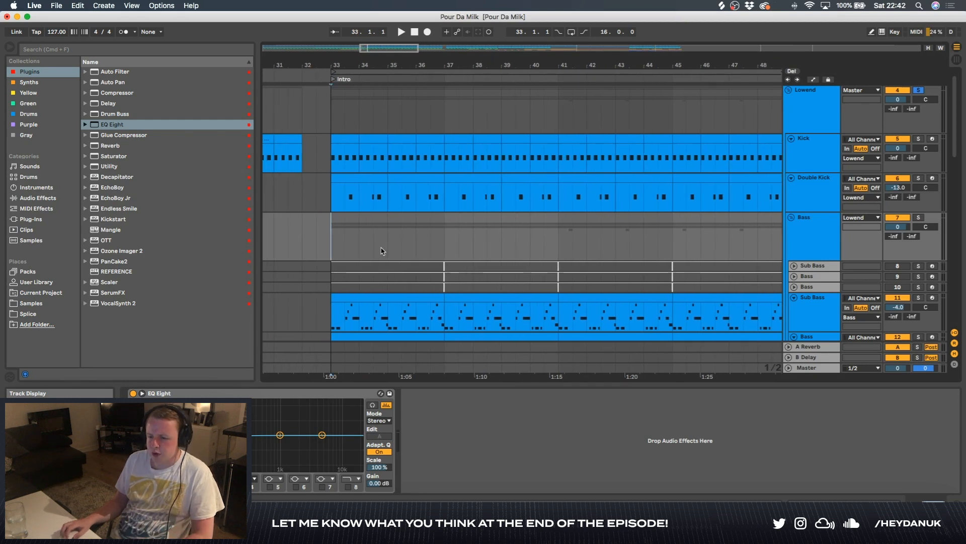
key("space")
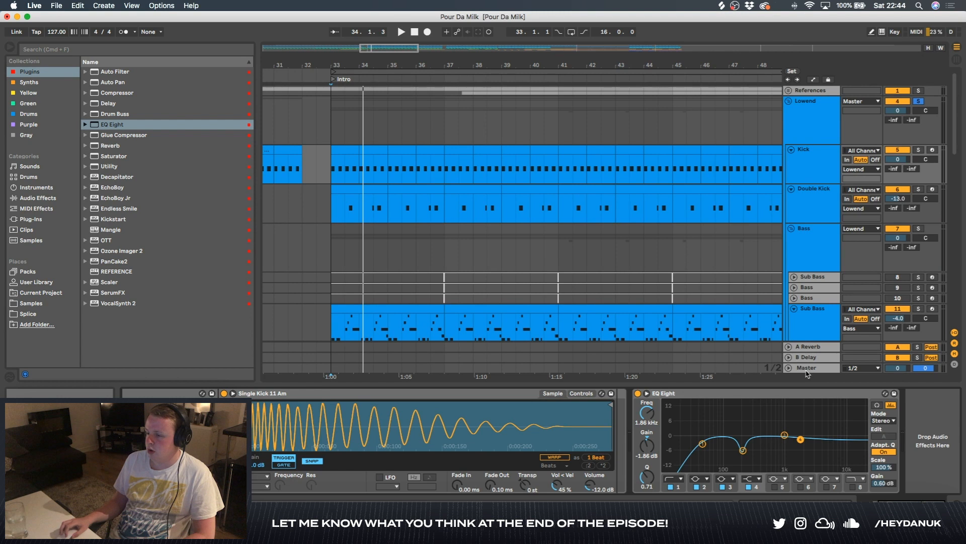
Add Ozone Imager 2 to the Kick and play the low end to view its polar sample.
left_click(806, 369)
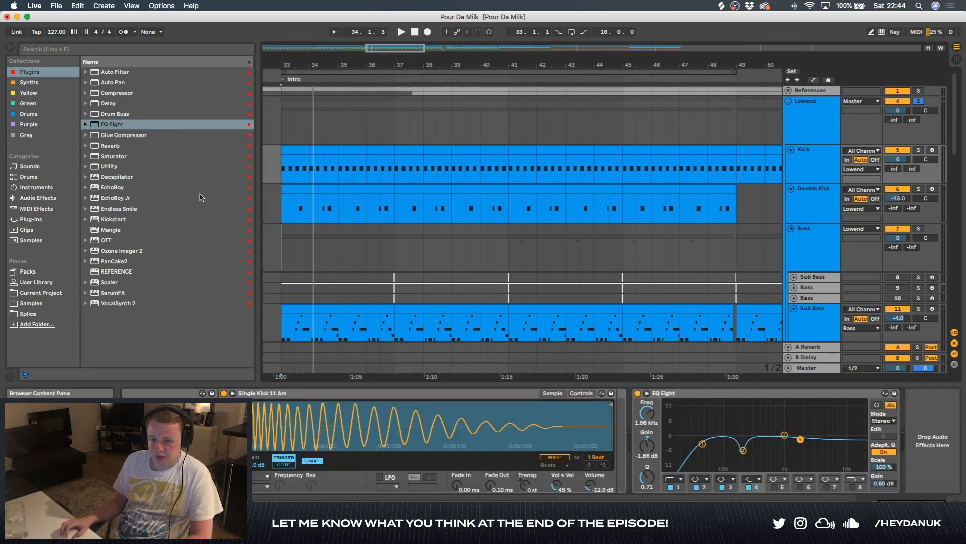
double_click(115, 250)
key("space")
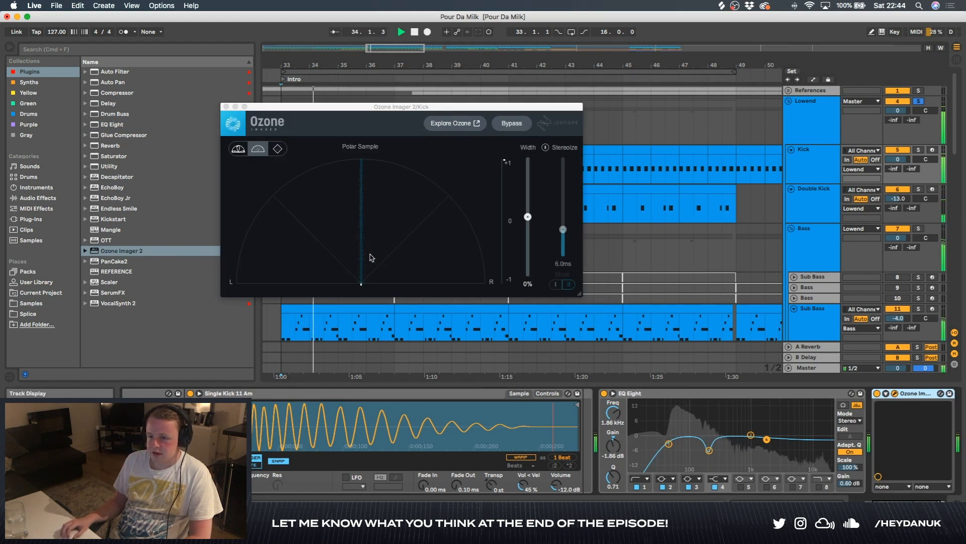
key("space")
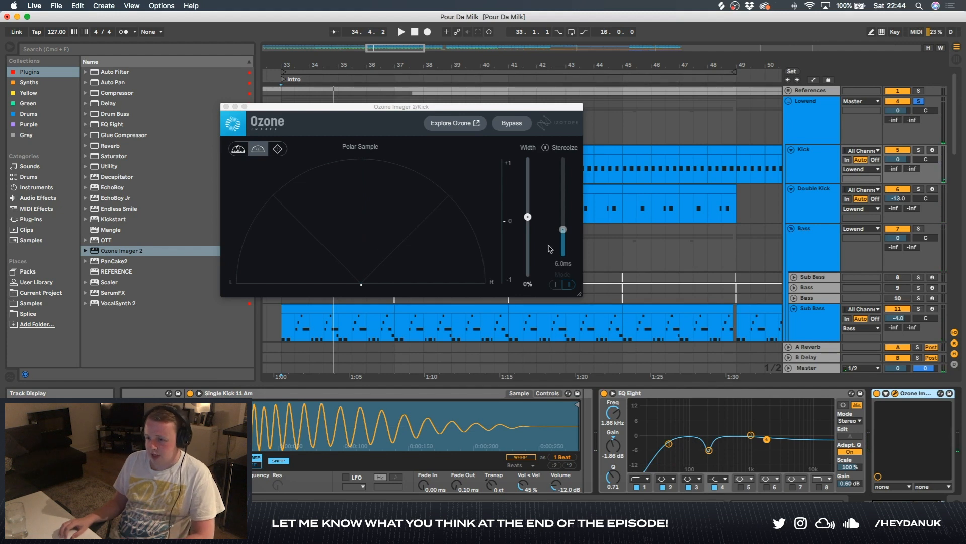
Try narrowing the Kick's width in Ozone Imager 2, play it back, and close the plug-in window.
left_click_drag(527, 216, 528, 274)
key("space")
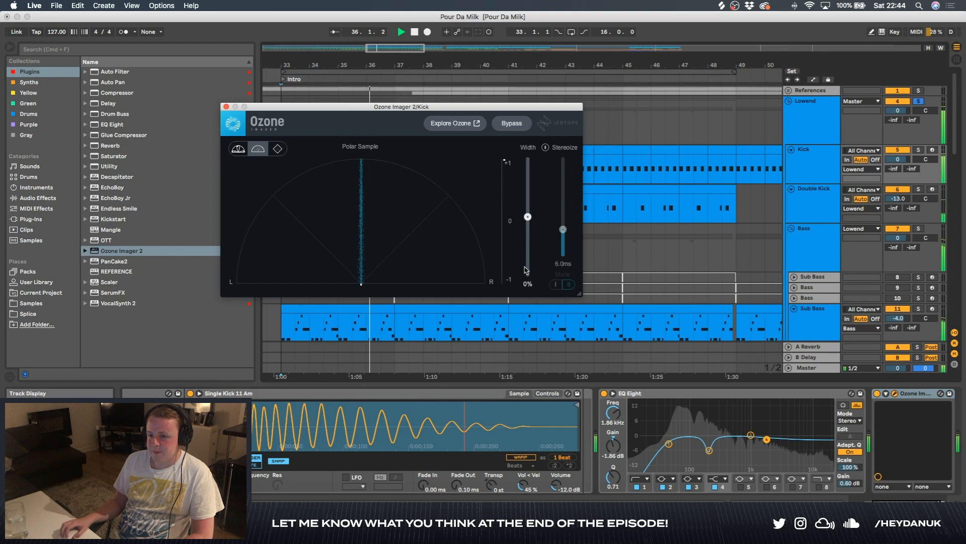
key("space")
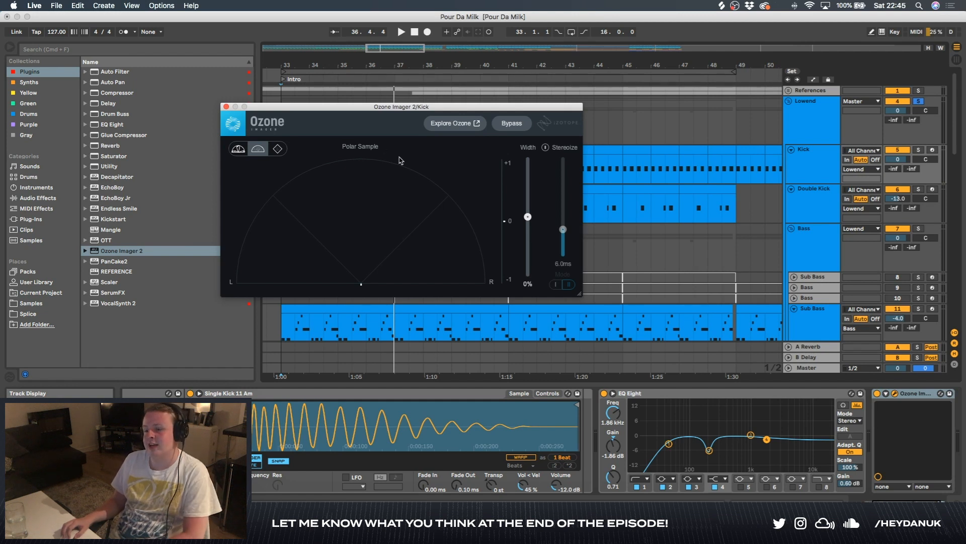
left_click(226, 107)
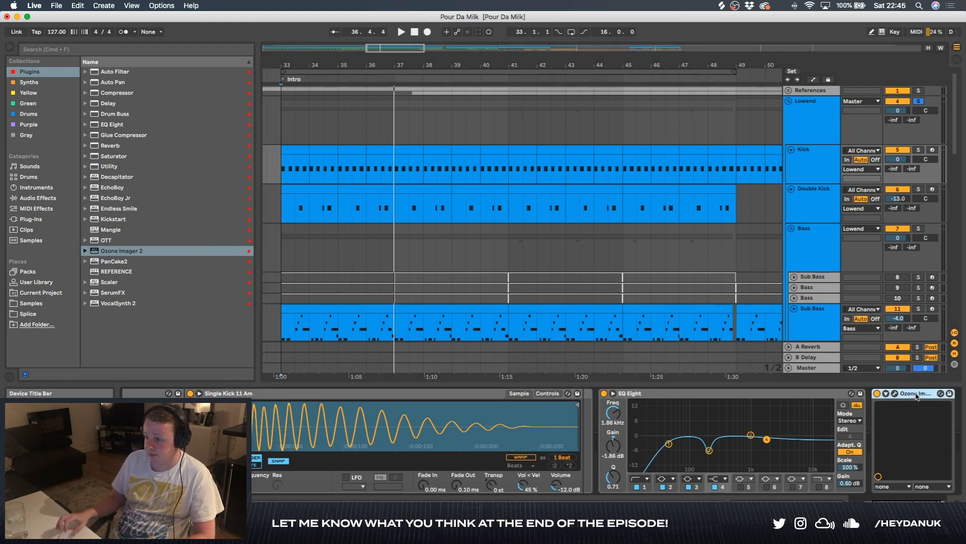
left_click(896, 394)
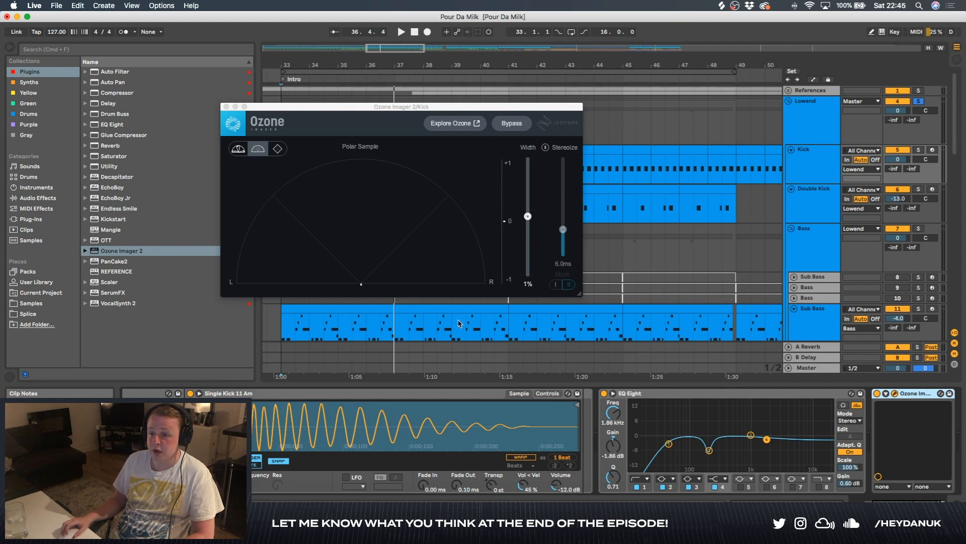
key("space")
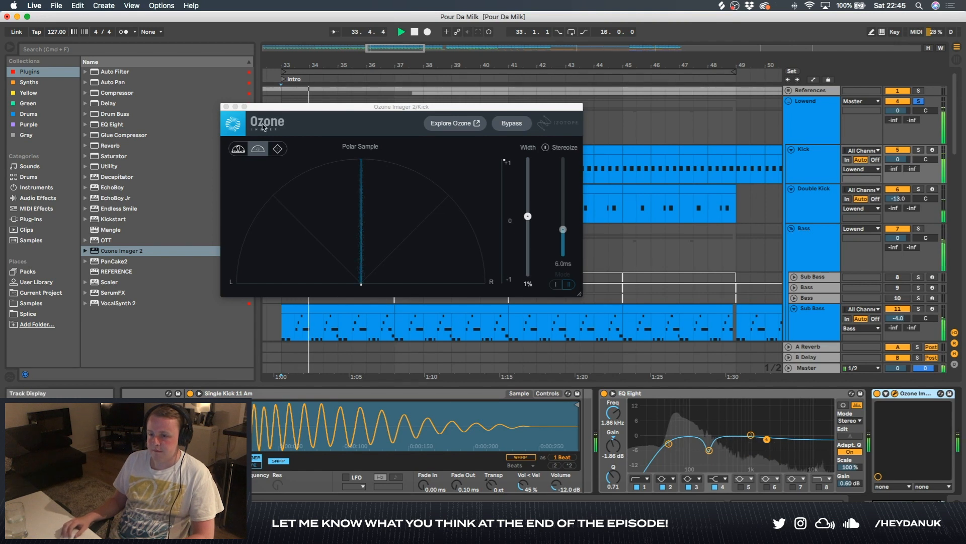
key("space")
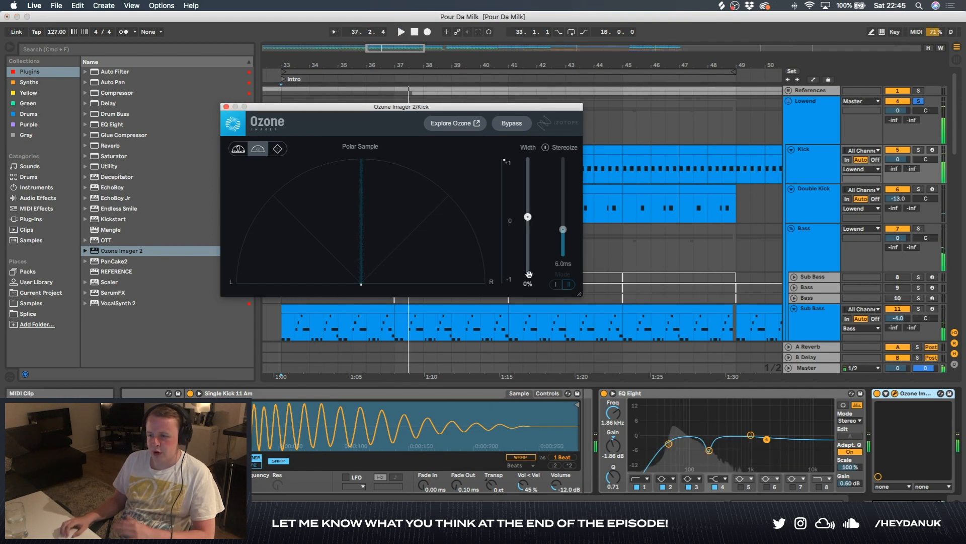
left_click(226, 107)
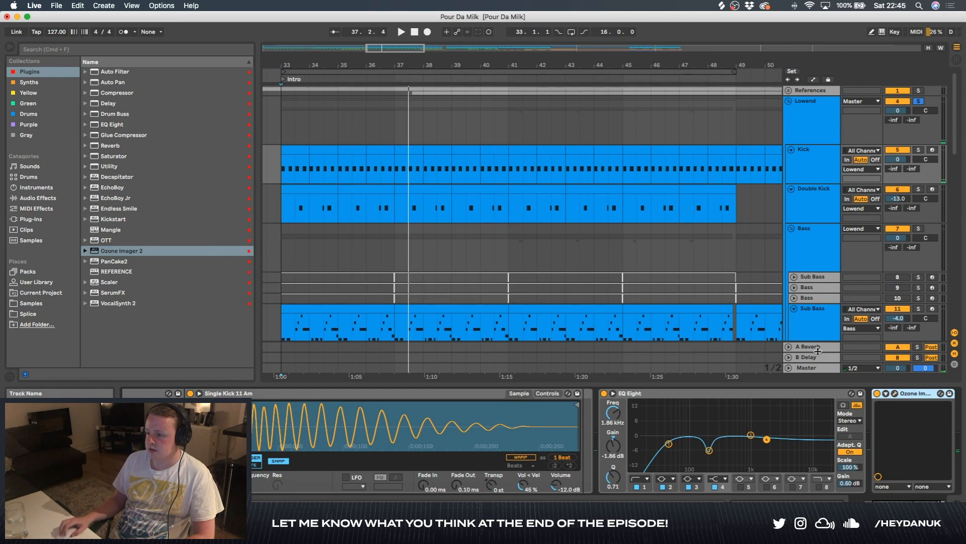
key("Up")
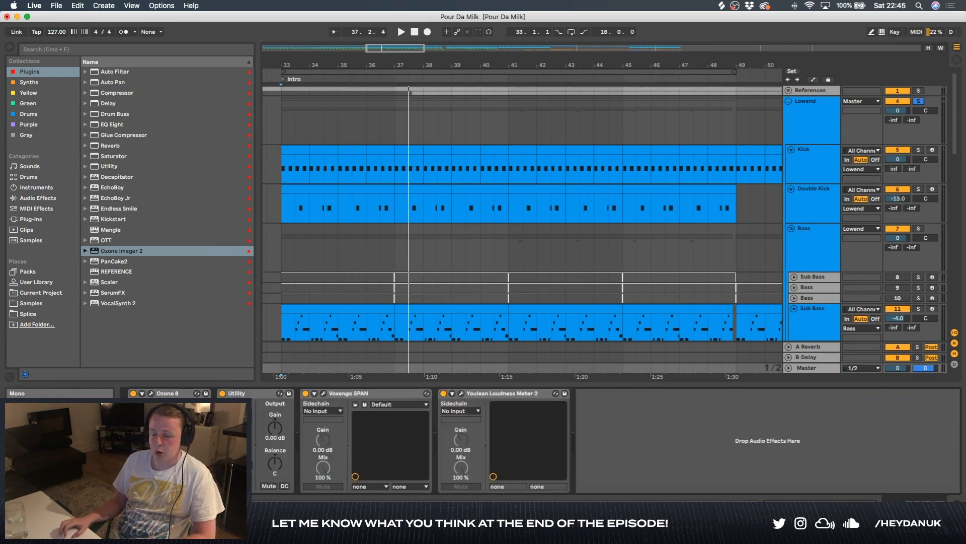
During playback from bar 33, delete the first Double Kick clip and trim the second to begin at bar 36.
key("space")
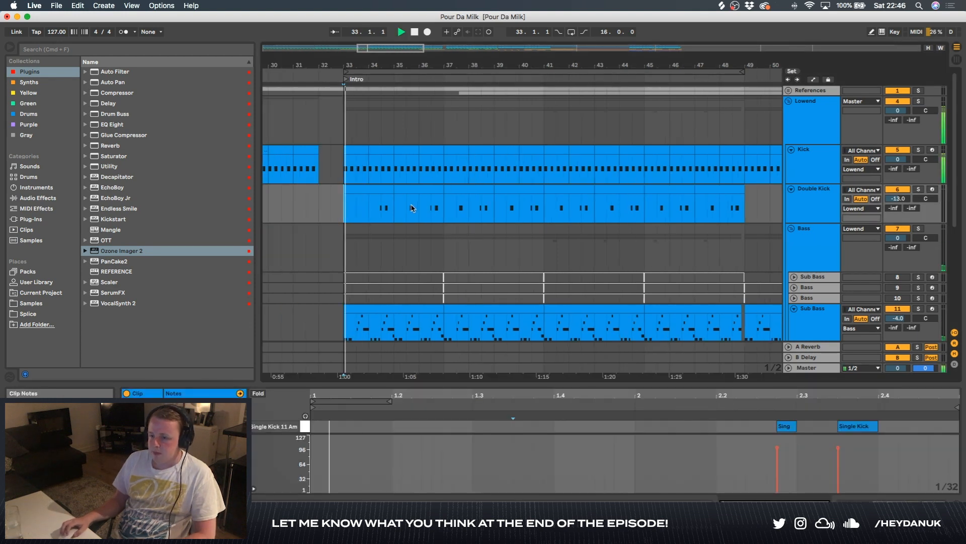
left_click(376, 190)
key("Delete")
left_click(411, 190)
left_click_drag(394, 191, 419, 192)
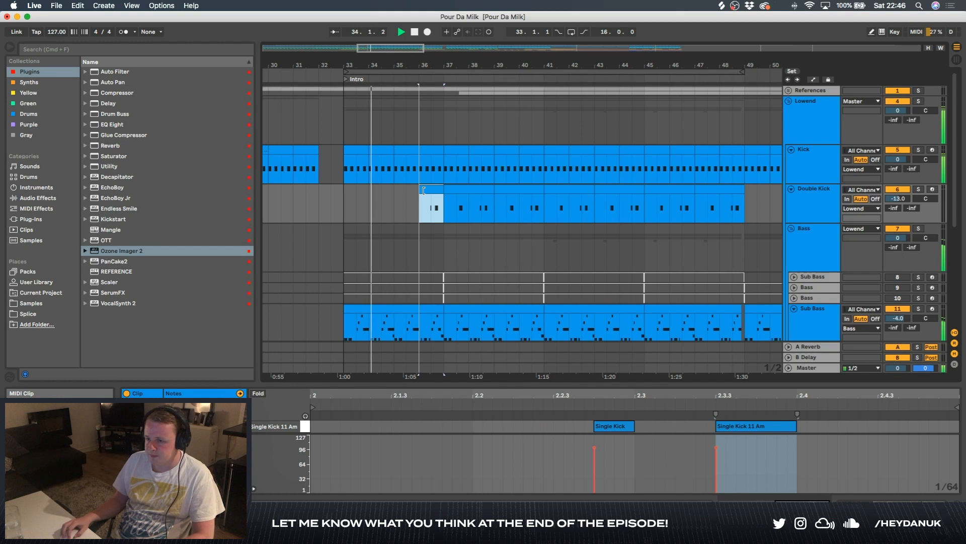
Remove the Double Kick clips starting at bars 37 and 41, and trim the clip between them to begin at bar 40.
left_click(467, 190)
key("Delete")
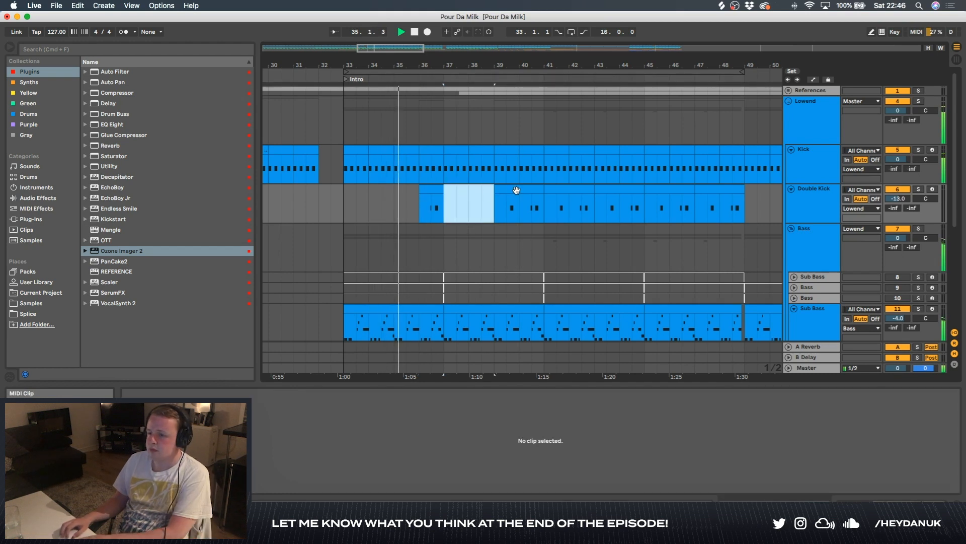
left_click(505, 190)
key("Delete")
left_click(518, 190)
key("Delete")
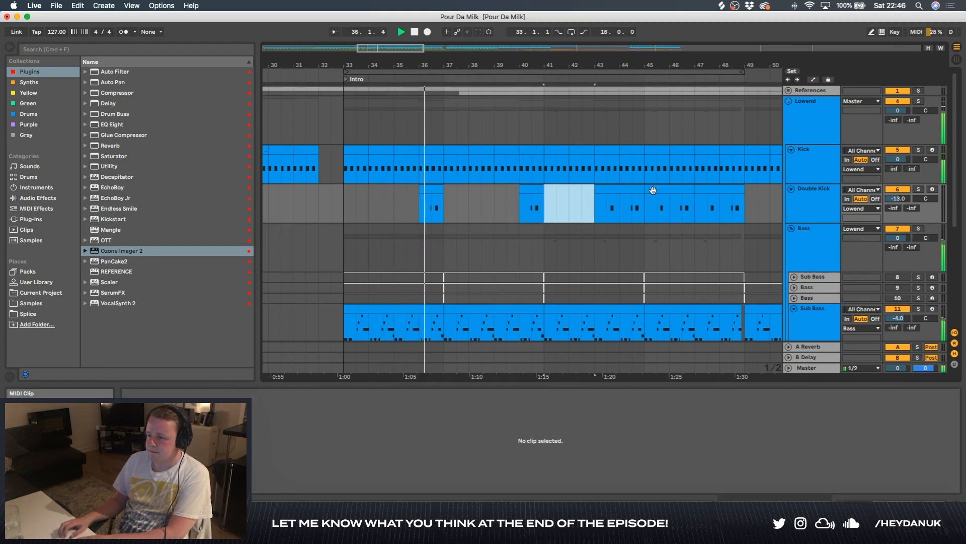
left_click(632, 190)
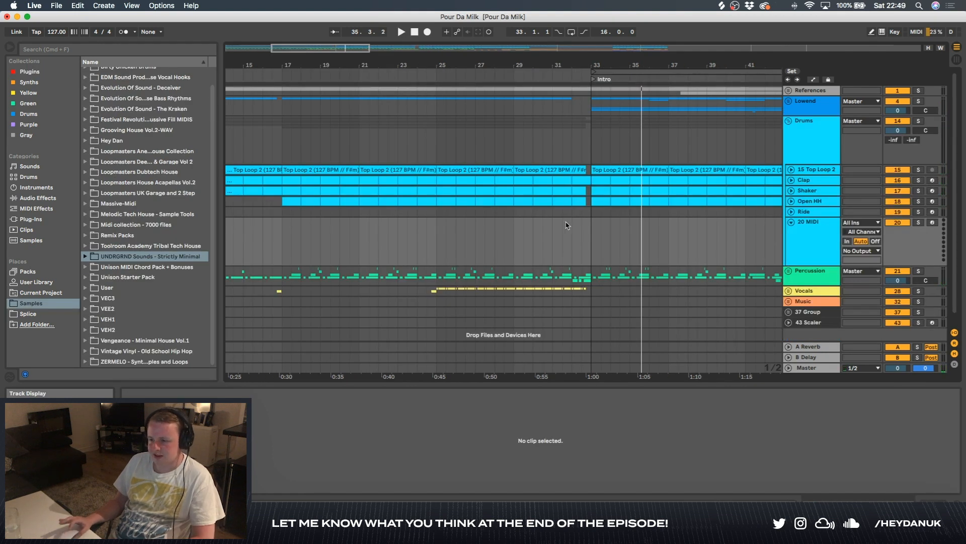
key("minus")
key("minus")
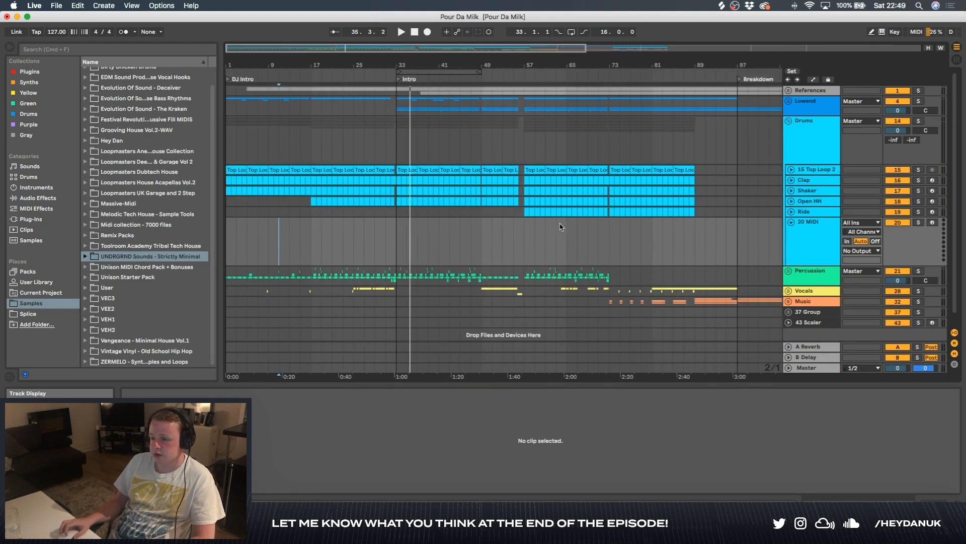
key("plus")
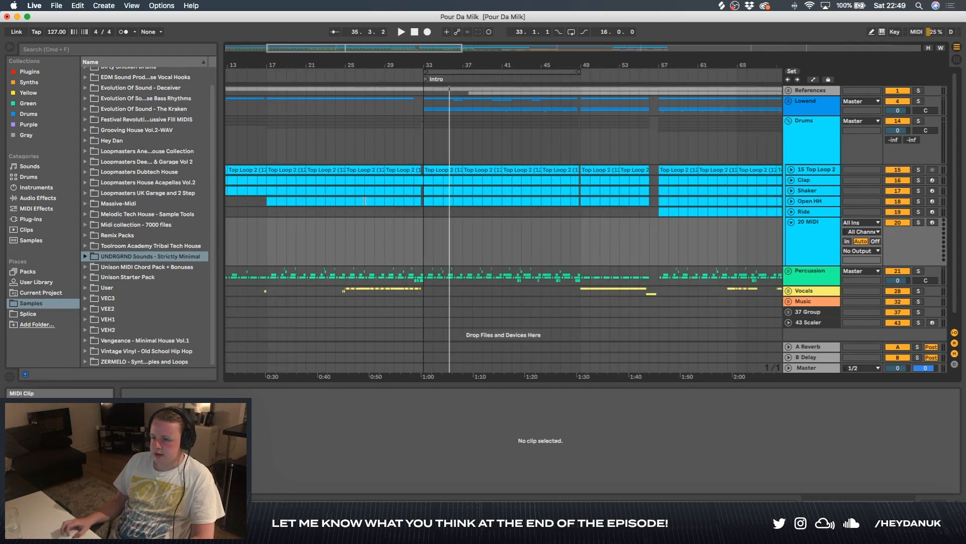
key("plus")
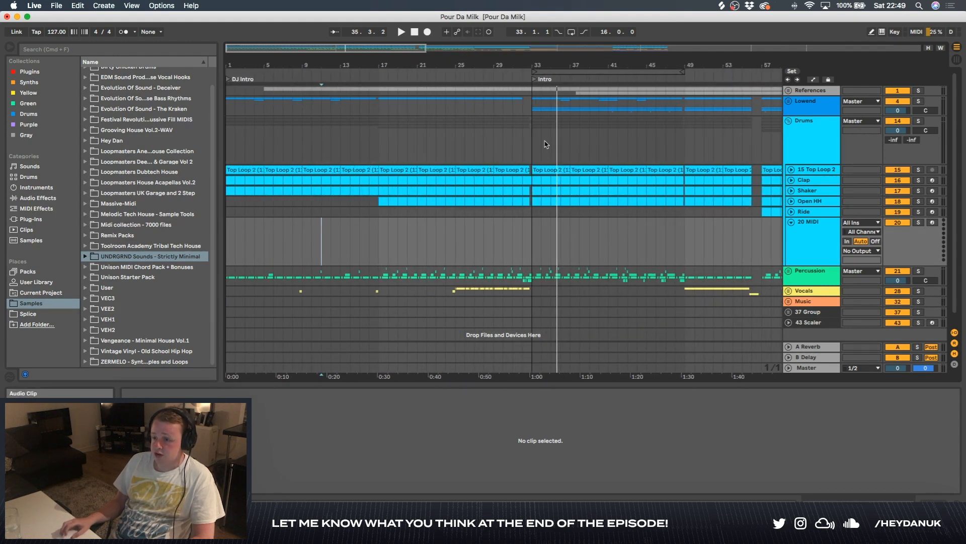
key("space")
left_click(496, 234)
key("plus")
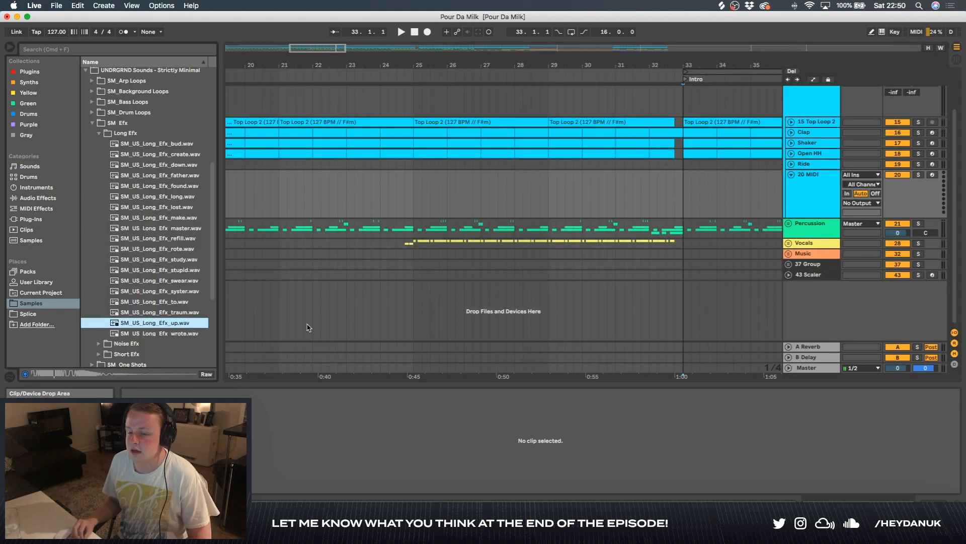
Audition the long effect samples in the Long Efx folder, working upward from SM_US_Long_Efx_wrote.wav.
key("Down")
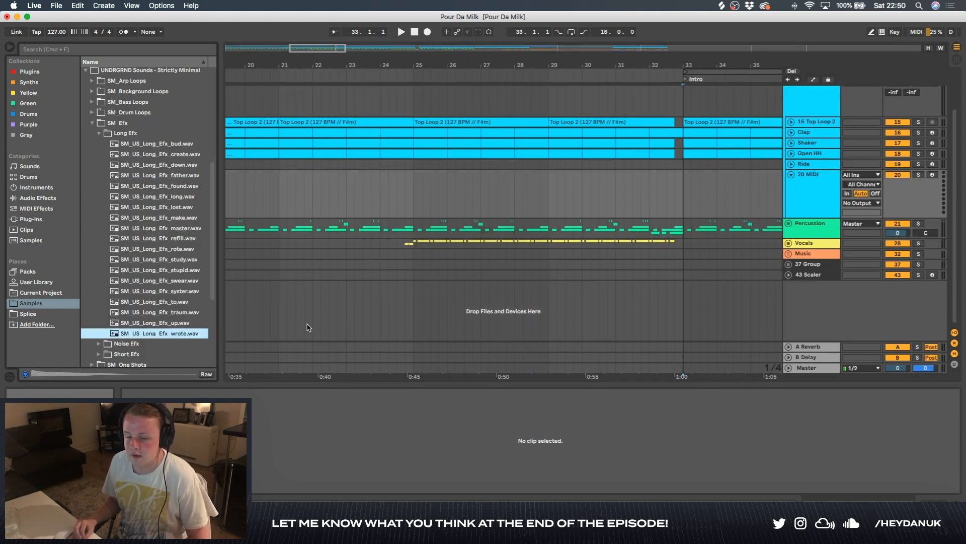
key("Up")
key("Up")
key("Up")
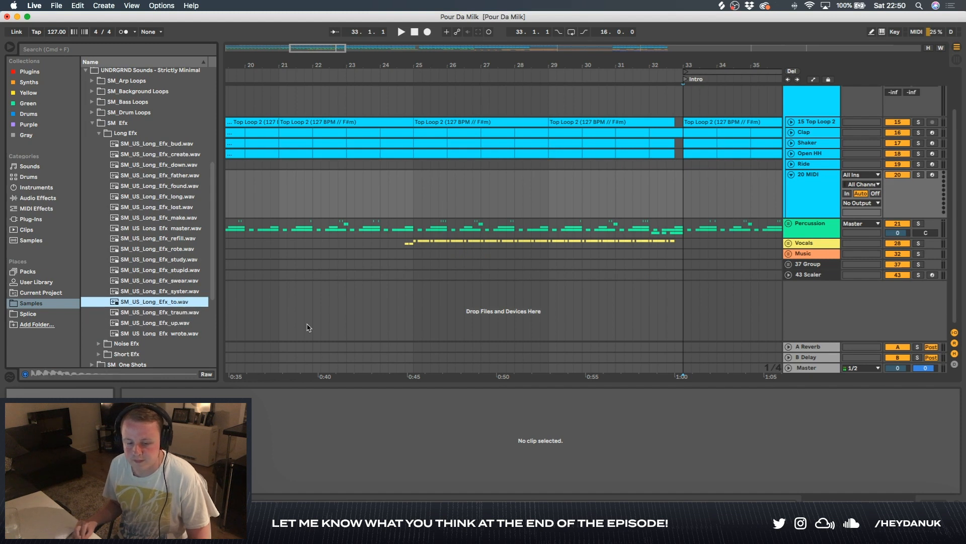
key("Up")
key("Up")
key("Up")
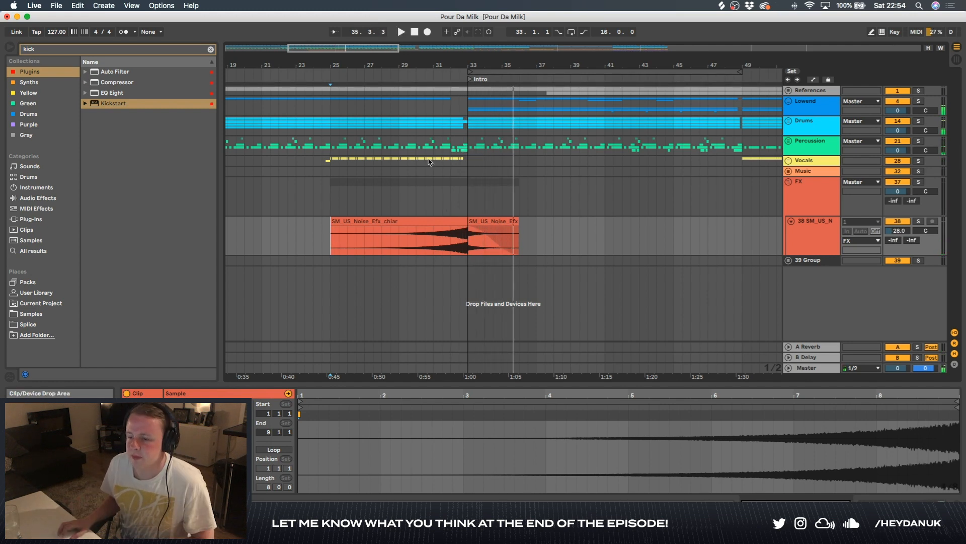
Clear the plug-in search and show the Samples library in the browser.
left_click(210, 49)
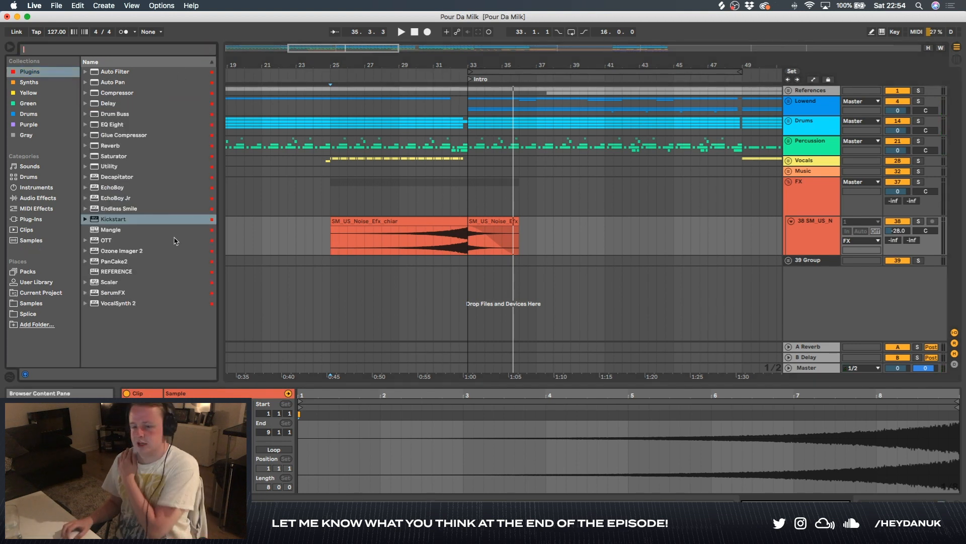
left_click(51, 303)
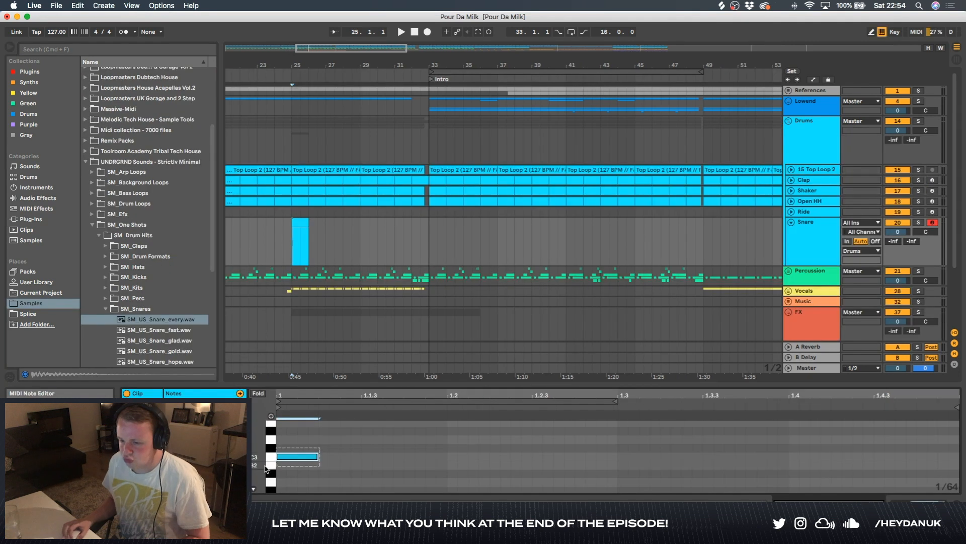
Duplicate the first C3 note in the Snare clip three times to fill the first beat, and play it back.
key("super+d")
key("super+d")
key("super+d")
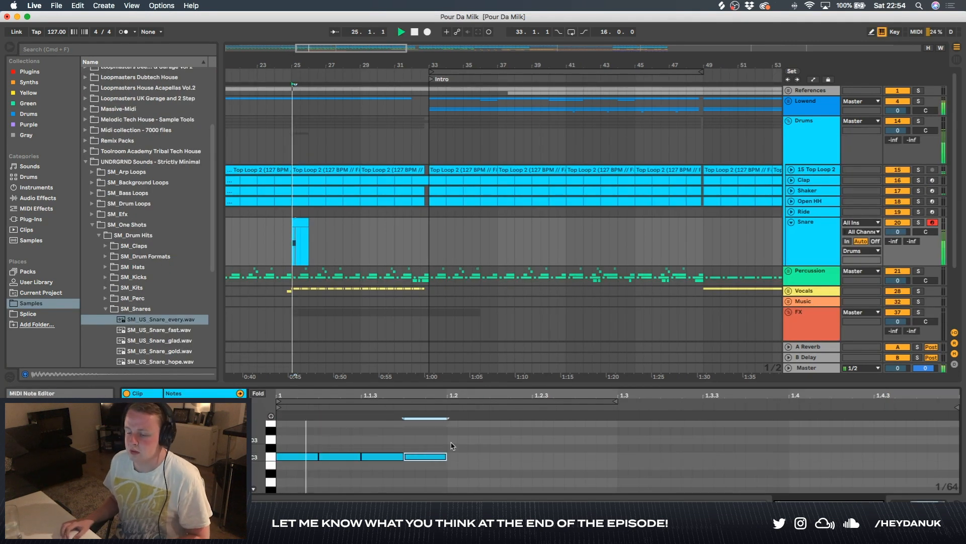
key("space")
left_click(334, 442)
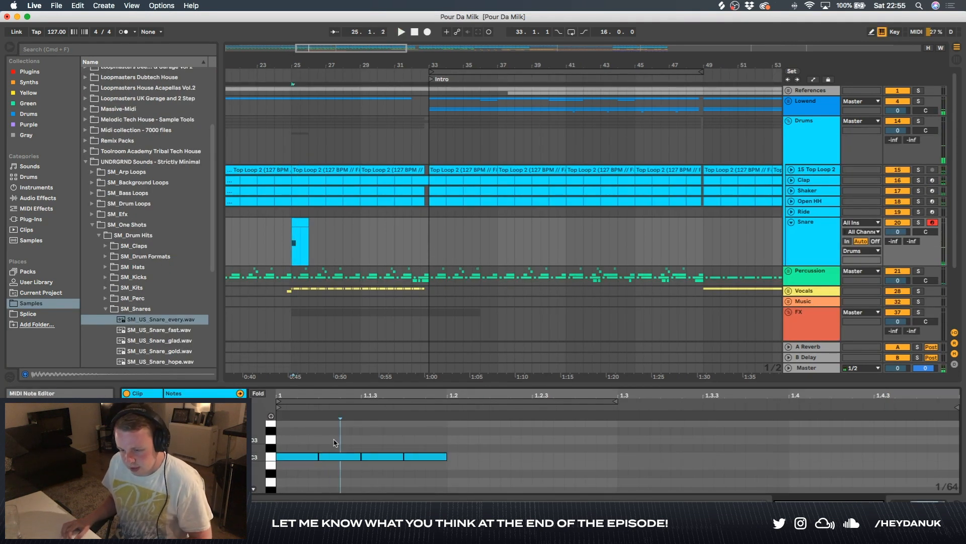
Shift the second and fourth Snare notes slightly late for swing, and repeat the pattern from bar 25 to bar 33.
scroll(379, 469, "up", 5)
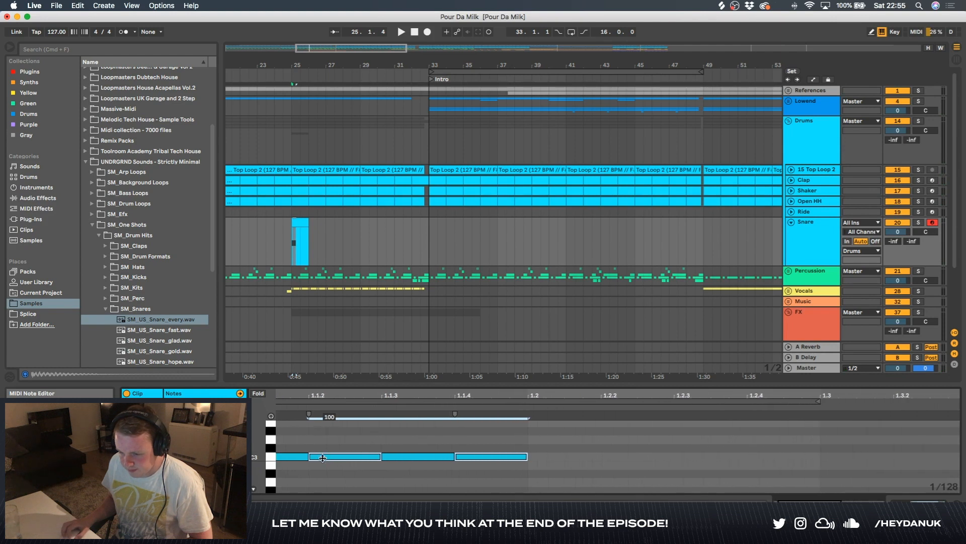
scroll(316, 459, "left", 2)
key("space")
left_click_drag(563, 459, 584, 459)
key("space")
scroll(387, 459, "up", 4)
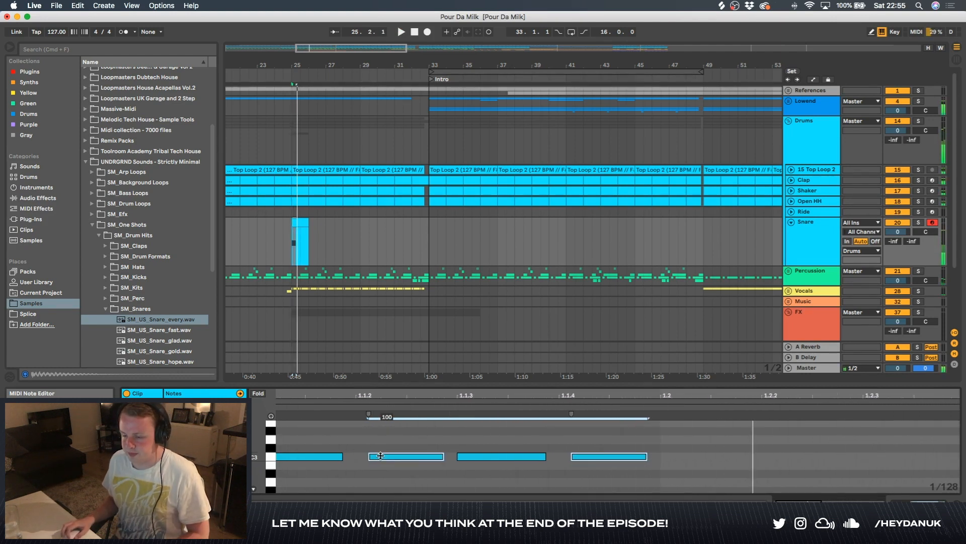
key("space")
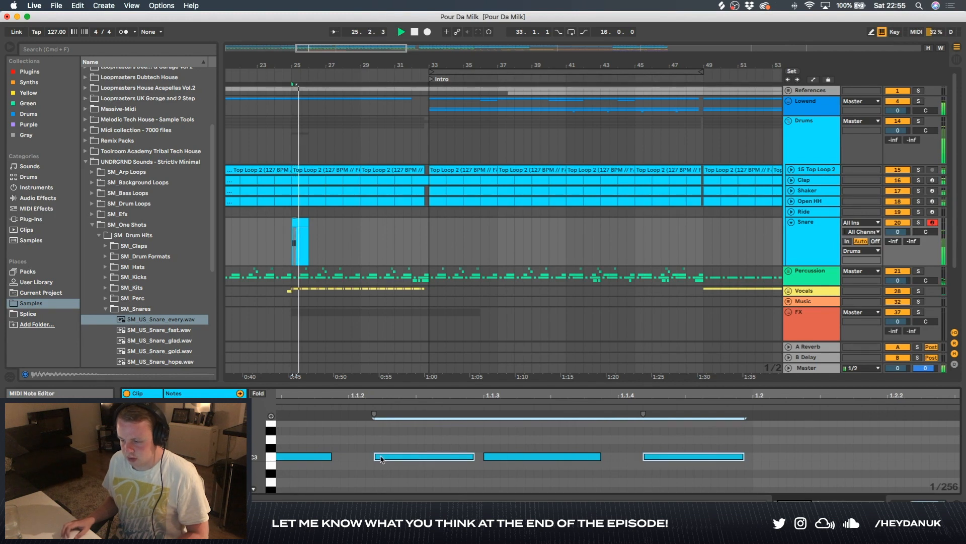
scroll(488, 448, "down", 6)
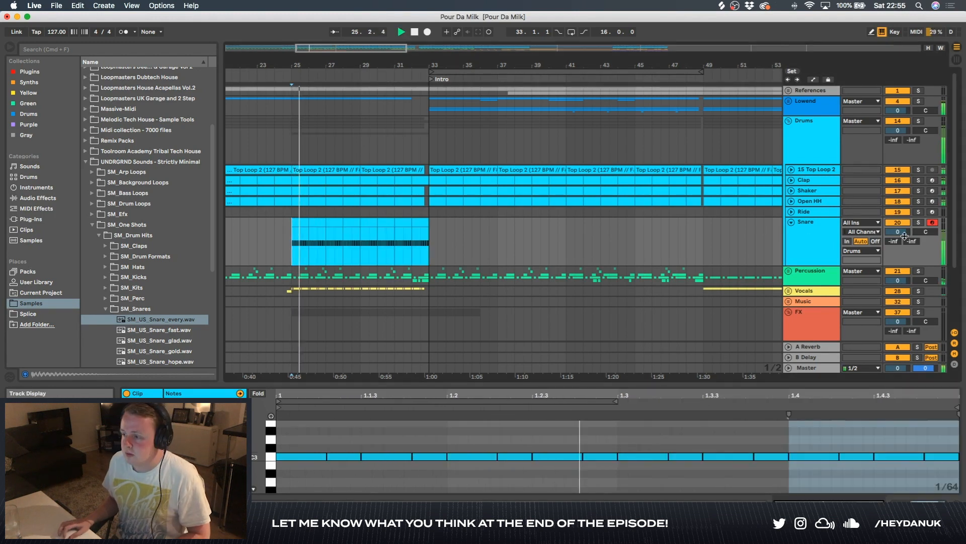
Set the Snare track's volume to -7.7 dB and lower the sustain of its SM_US_Snare_every sampler.
left_click_drag(898, 232, 898, 247)
left_click(812, 235)
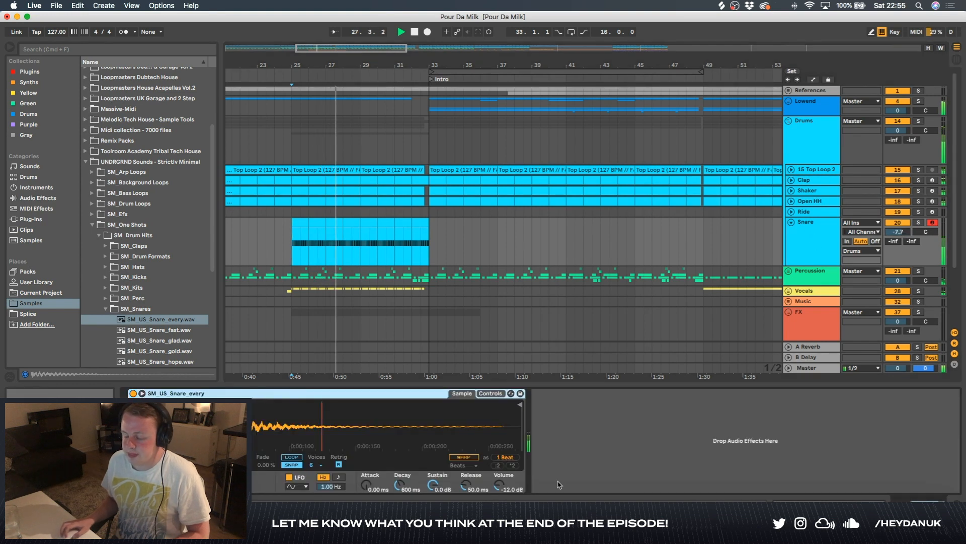
left_click_drag(432, 485, 401, 490)
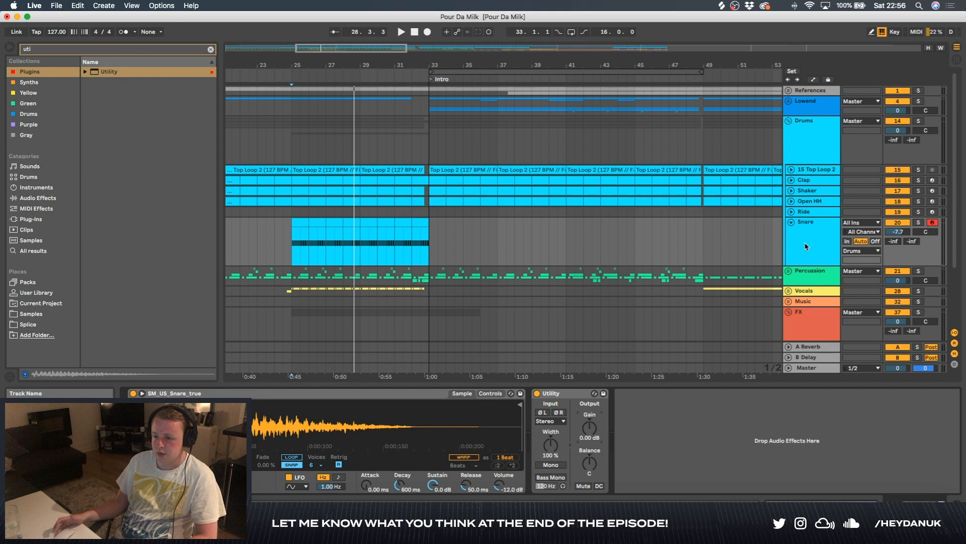
Check the Snare's decay automation during playback and set the track volume to -6.0 dB.
left_click(896, 233)
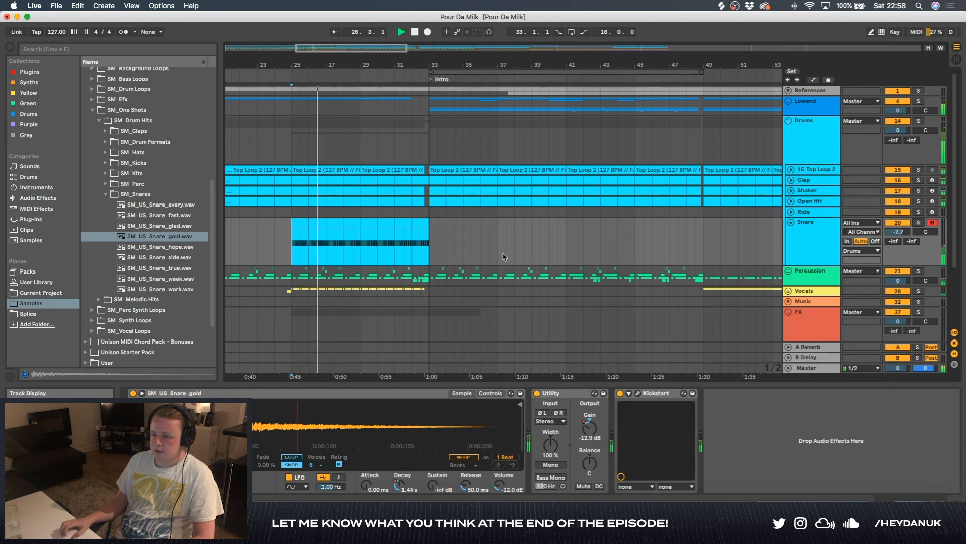
key("a")
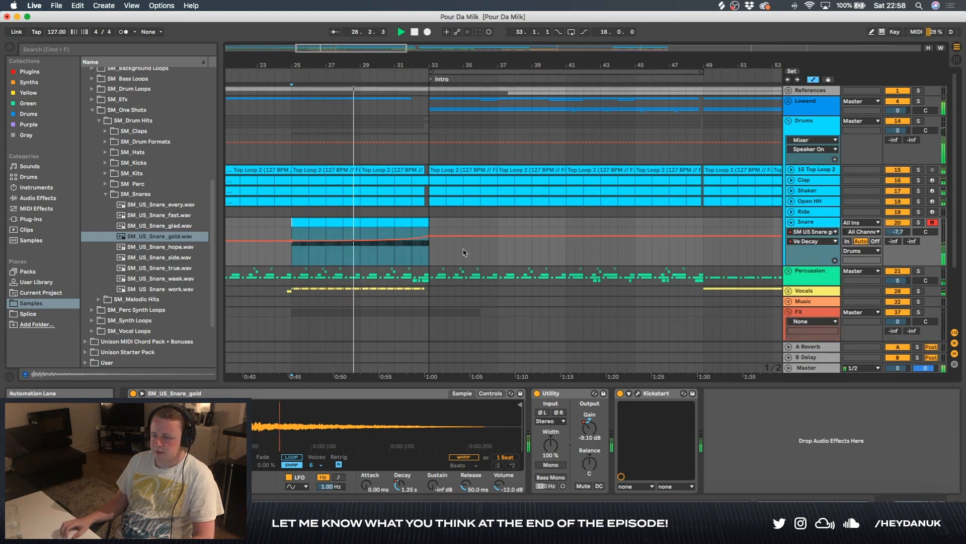
key("a")
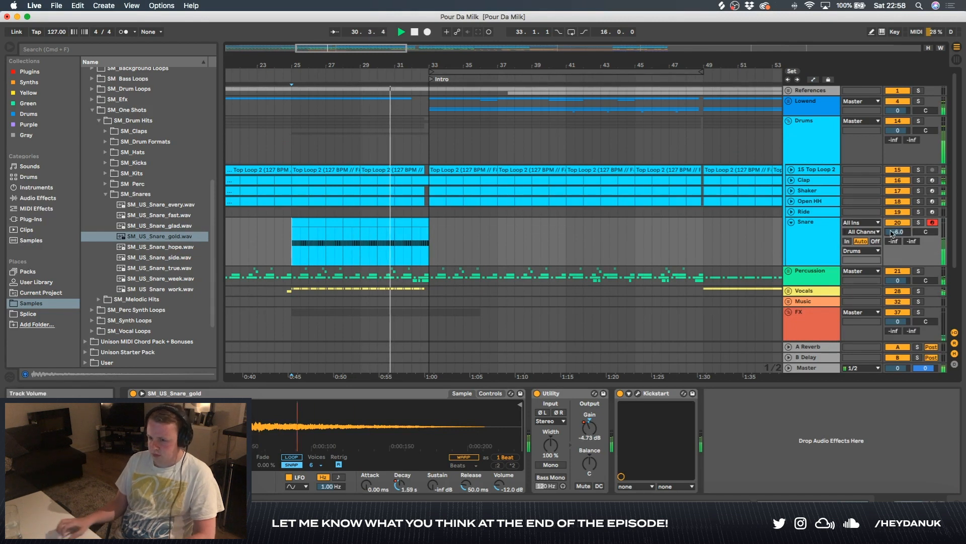
Trim the end of the Snare clip to match the drum gap before bar 33, and play the transition from bar 32.
scroll(409, 231, "up", 3)
scroll(408, 232, "up", 1)
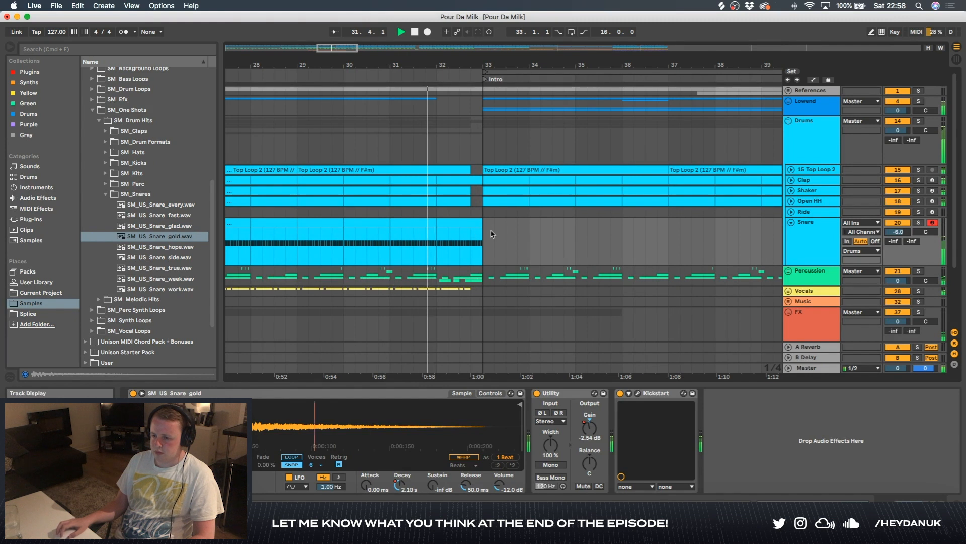
left_click_drag(479, 222, 472, 222)
left_click(437, 212)
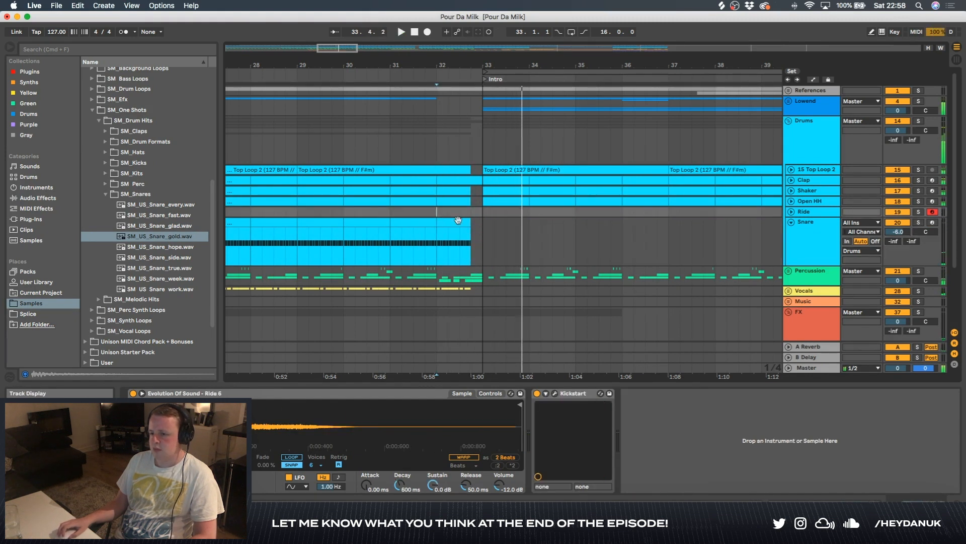
scroll(468, 230, "up", 2)
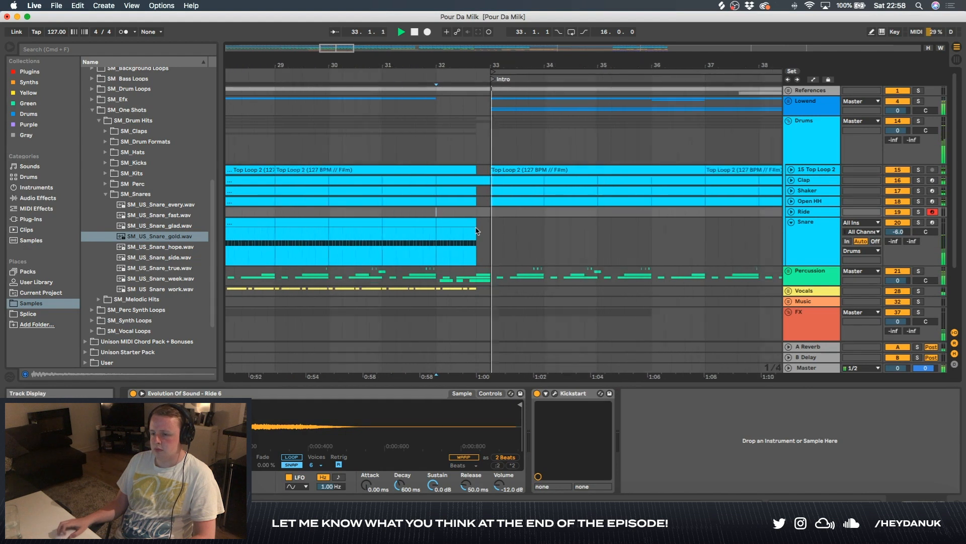
scroll(468, 232, "down", 5)
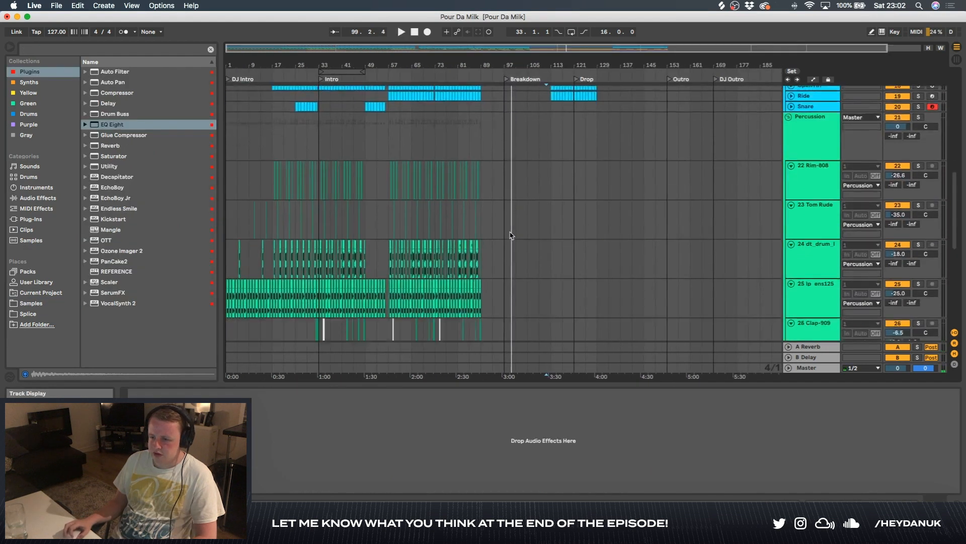
Fold the Percussion, Drums and Lowend groups for a compact overview of the arrangement.
scroll(584, 252, "down", 5)
scroll(584, 251, "up", 5)
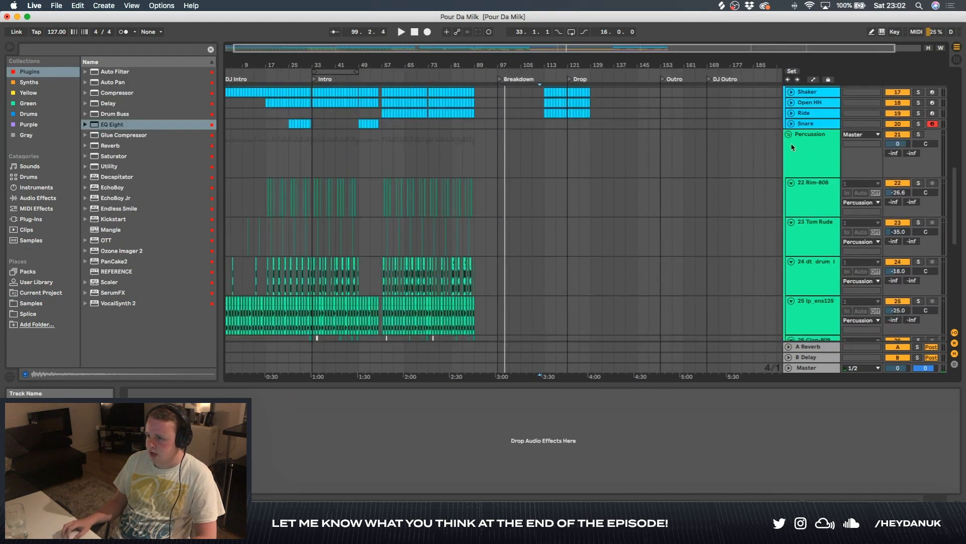
key("alt+super+u")
scroll(347, 163, "up", 3)
scroll(348, 163, "up", 5)
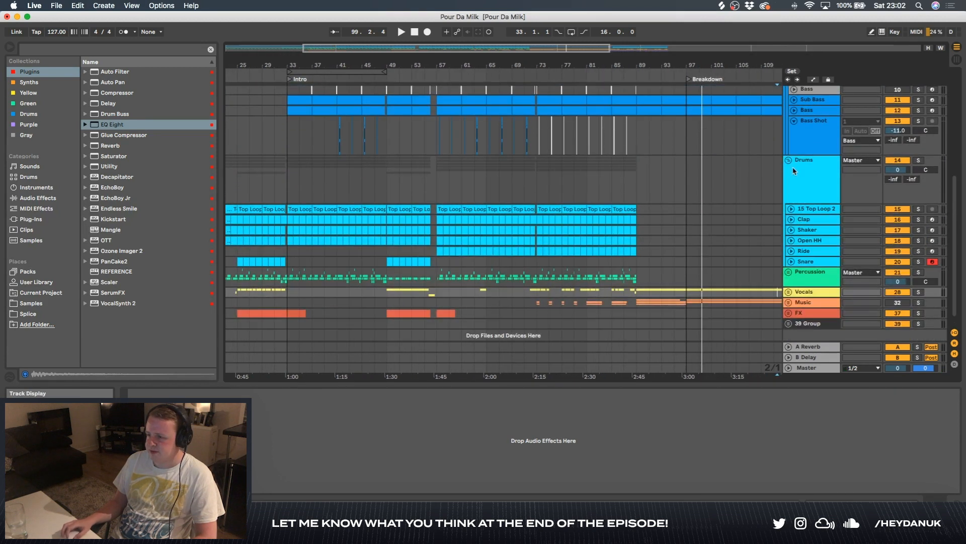
left_click(789, 103)
left_click(790, 103)
scroll(552, 122, "left", 3)
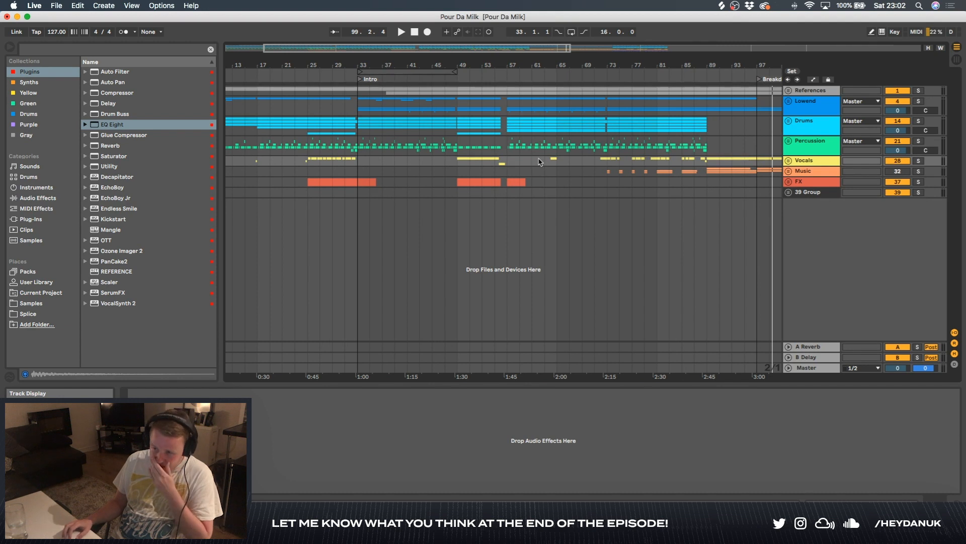
Unfold the Lowend group and examine the device chains of the Bass group and Bass Shot track, plus their clips along the arrangement.
key("alt+super+u")
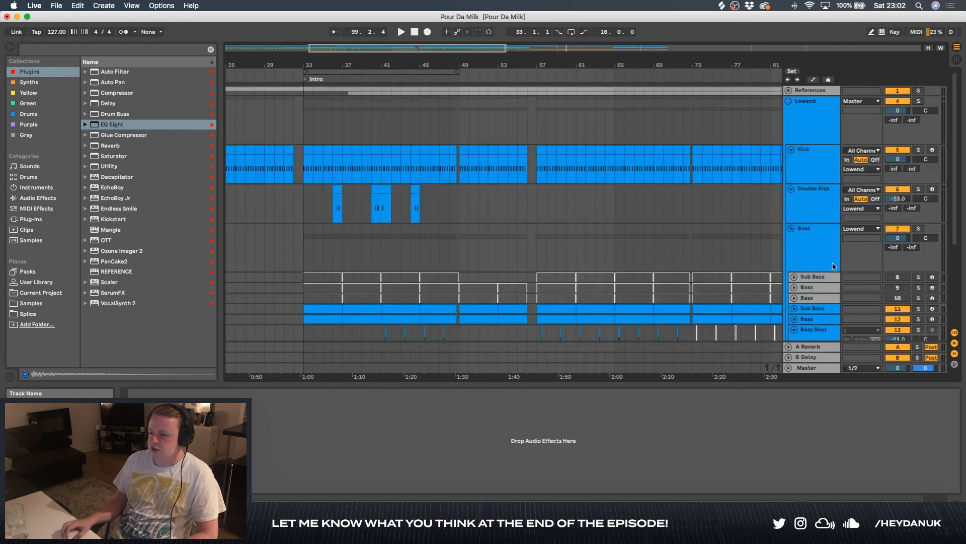
left_click(818, 257)
scroll(786, 215, "down", 5)
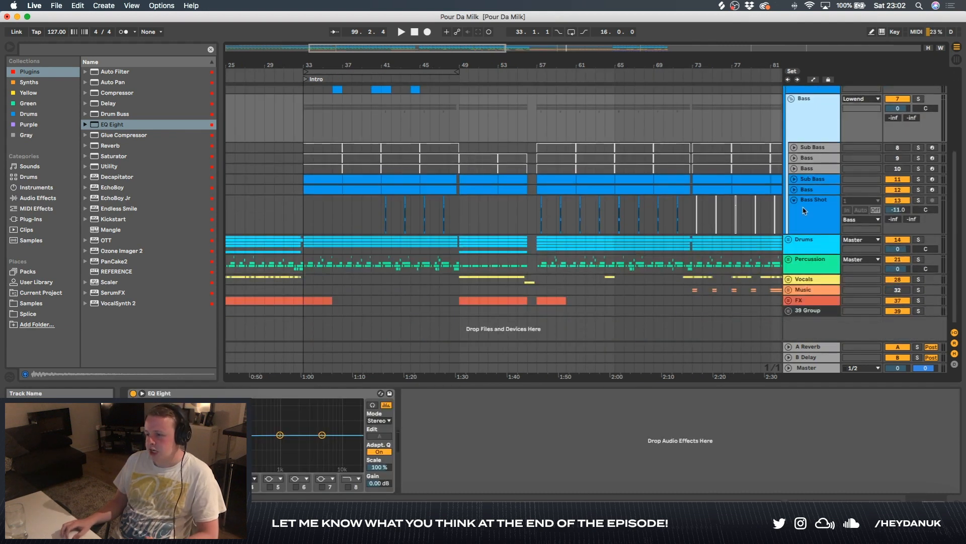
left_click(804, 210)
scroll(535, 165, "right", 10)
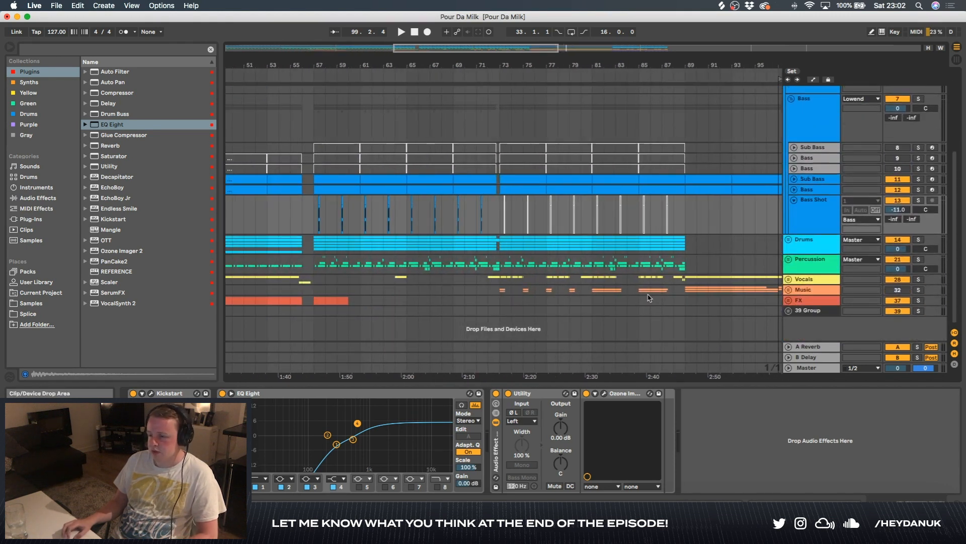
scroll(648, 298, "down", 5)
left_click(788, 116)
scroll(678, 159, "up", 5)
scroll(678, 159, "left", 10)
scroll(678, 160, "right", 3)
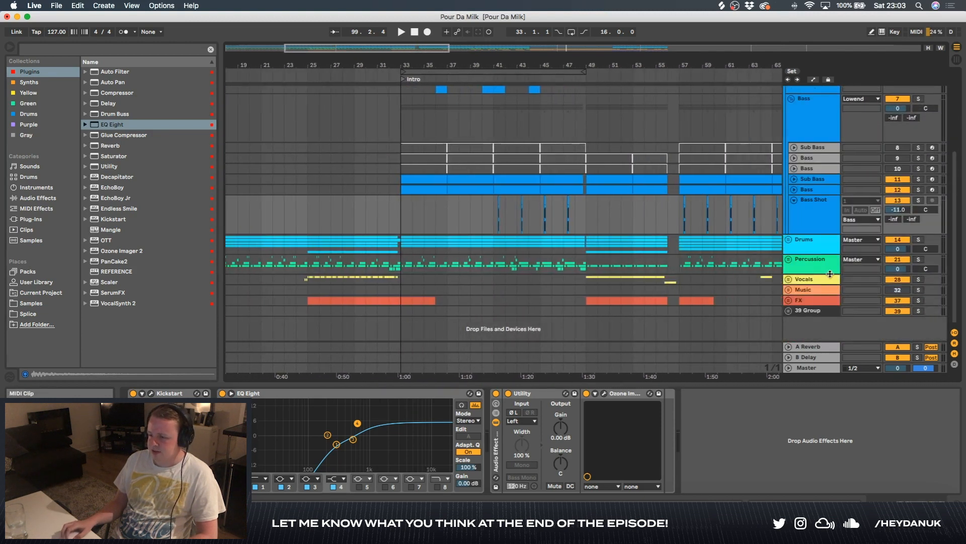
Unfold the FX group to show its noise effect clips, and show the Samples library in the browser.
left_click(788, 300)
scroll(628, 234, "down", 3)
scroll(628, 234, "right", 2)
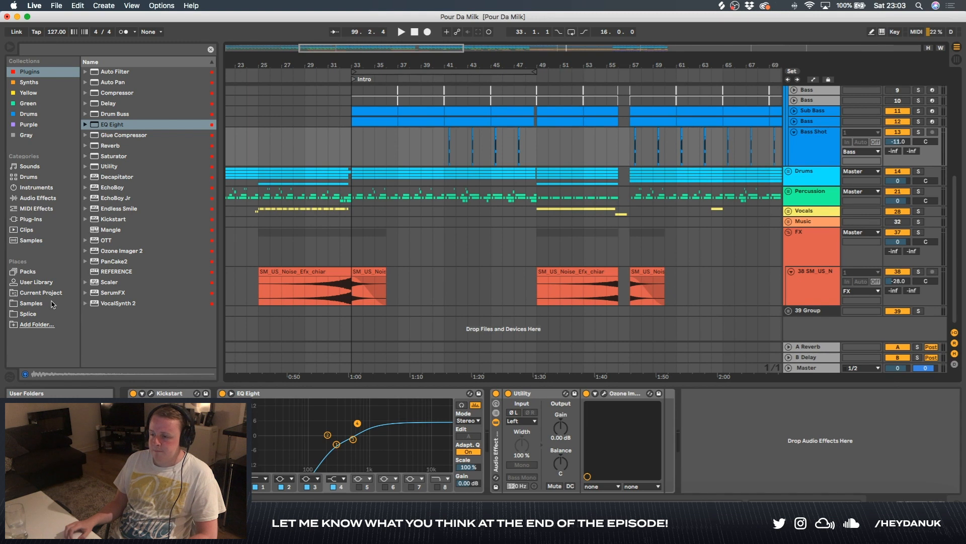
left_click(31, 303)
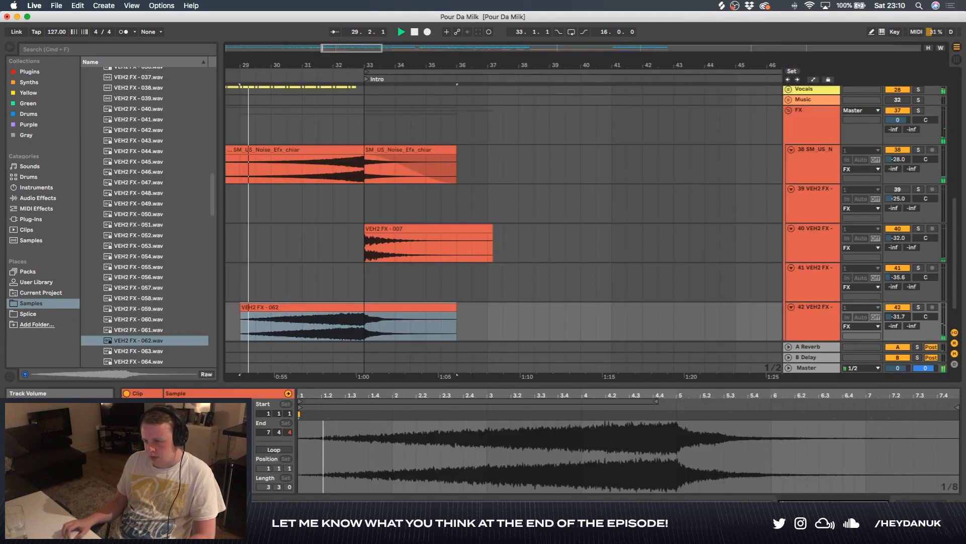
Copy the EQ Eight from FX track 41 onto track 42, which holds the VEH2 FX - 062 clip.
left_click(810, 280)
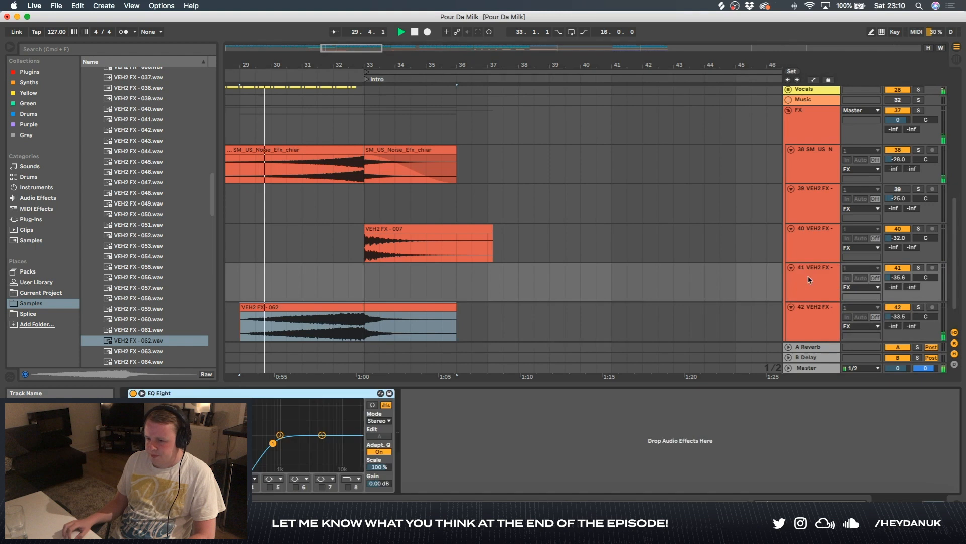
left_click(749, 333)
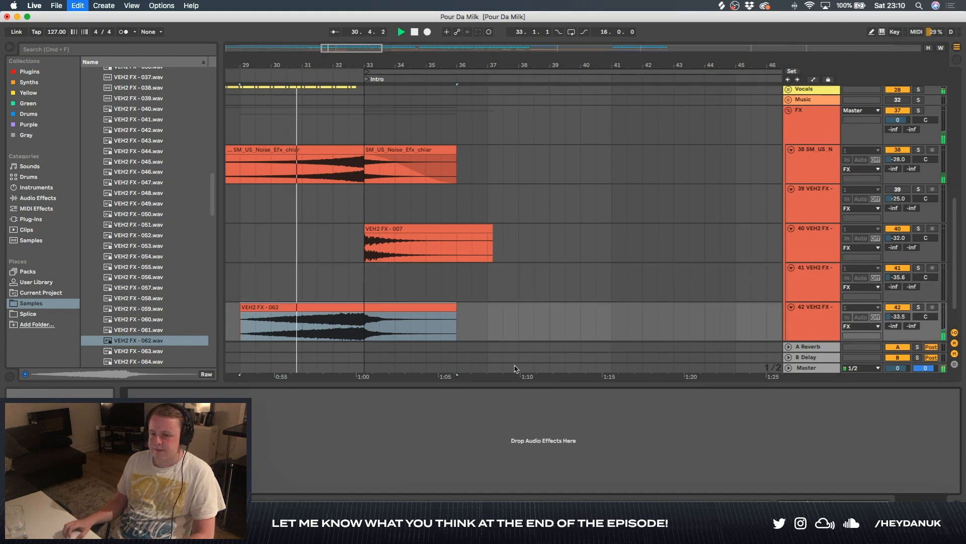
key("super+v")
Add a fade-out to the VEH2 FX - 062 clip, running from the Intro at bar 33 to the clip's end.
scroll(508, 300, "down", 5)
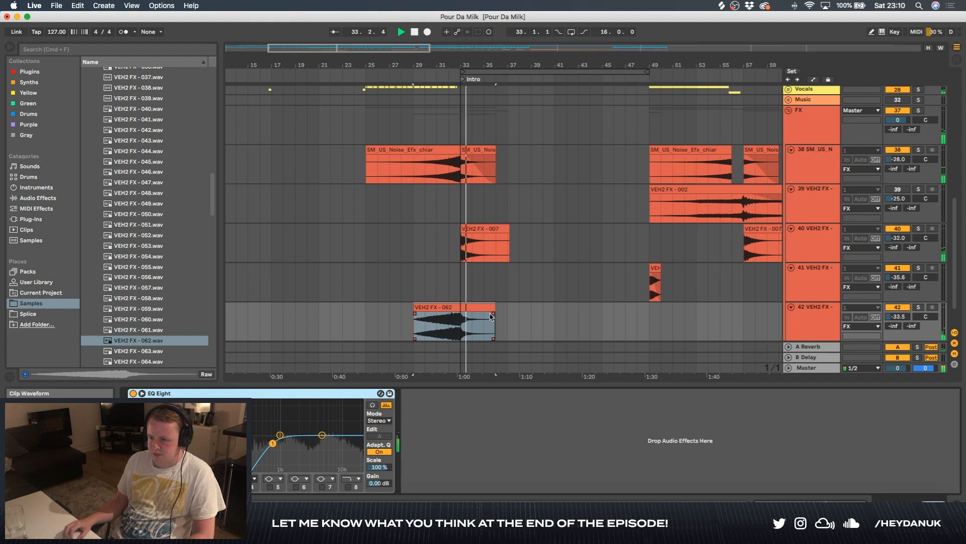
left_click_drag(492, 314, 463, 314)
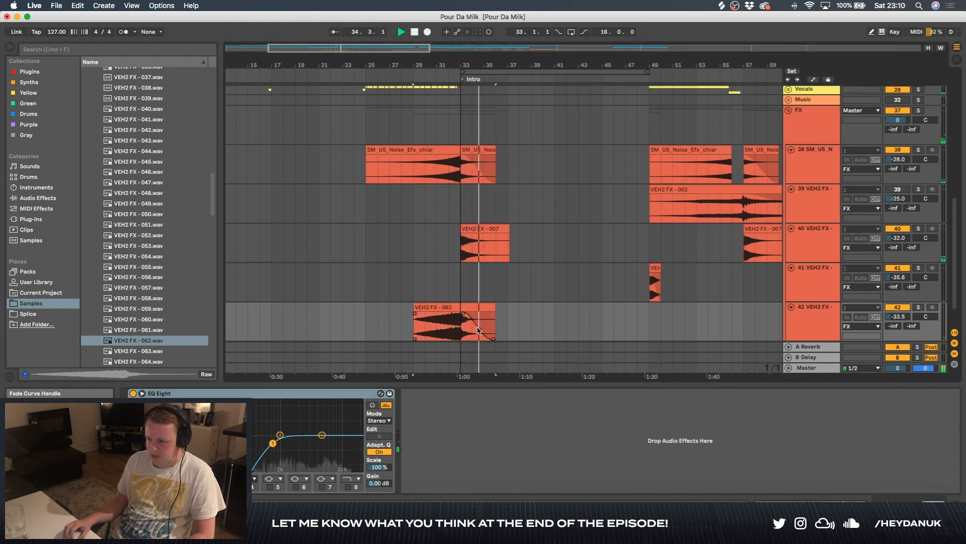
scroll(529, 263, "up", 10)
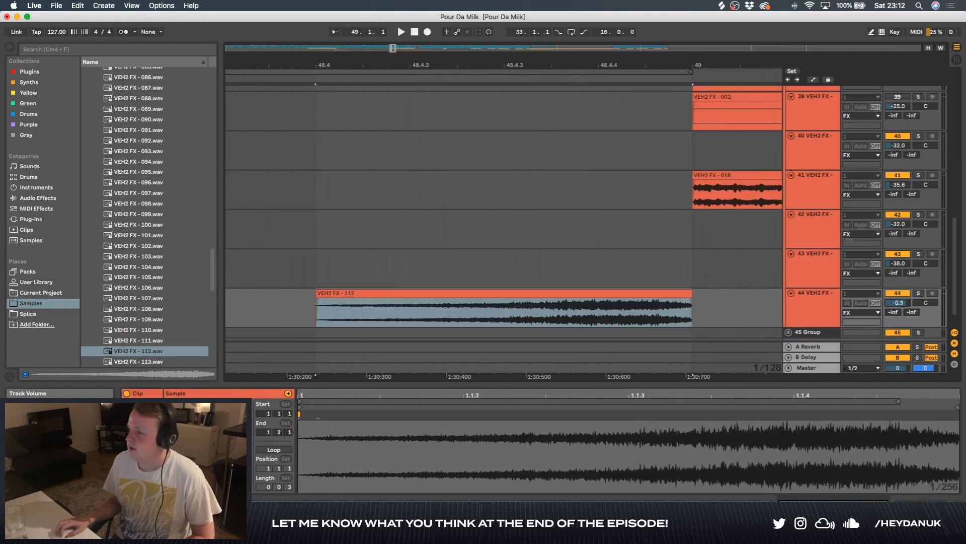
Play the VEH2 FX - 112 clip into bar 49, check its end against the bar line and set track 44's volume to -20 dB.
key("space")
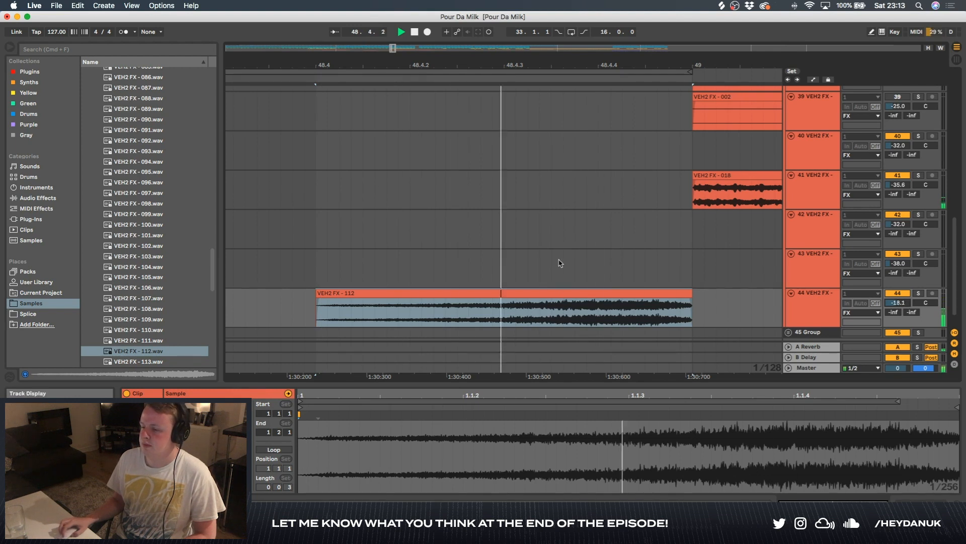
key("minus")
key("minus")
key("minus")
key("minus")
key("minus")
key("minus")
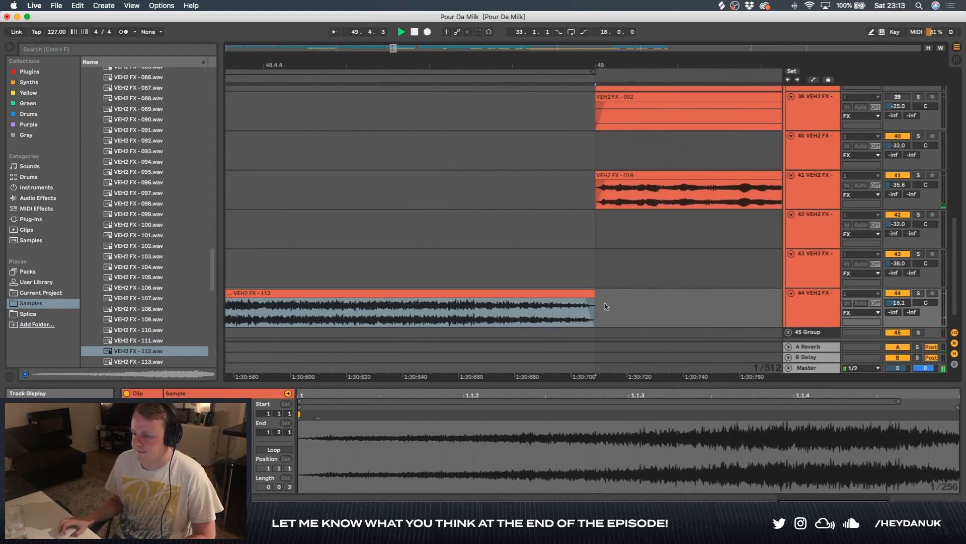
key("plus")
left_click(558, 279)
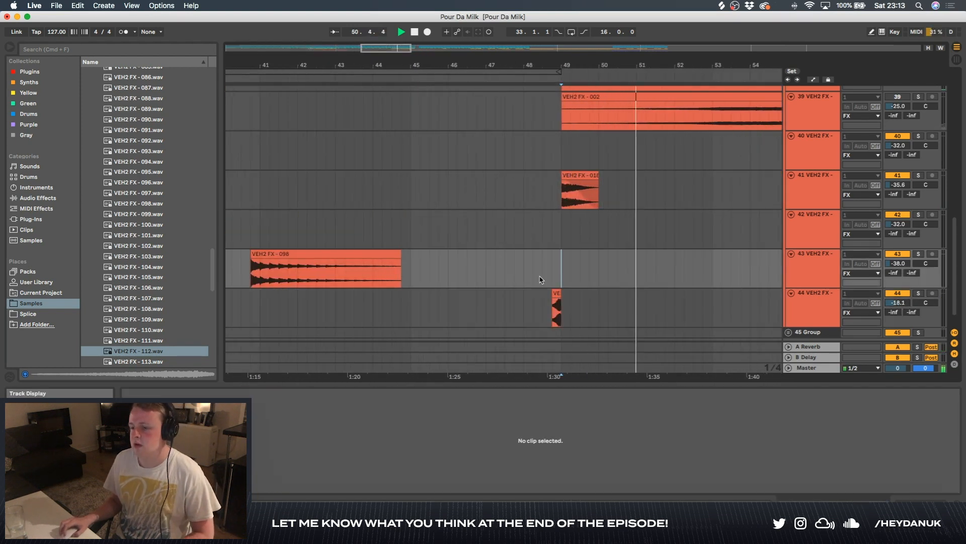
left_click(898, 303)
type("-20")
key("Return")
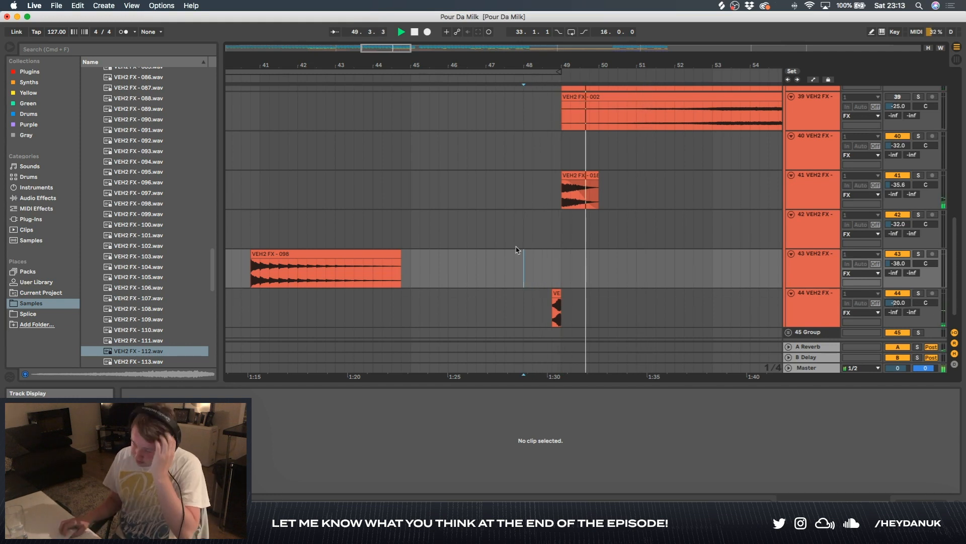
key("minus")
key("minus")
key("minus")
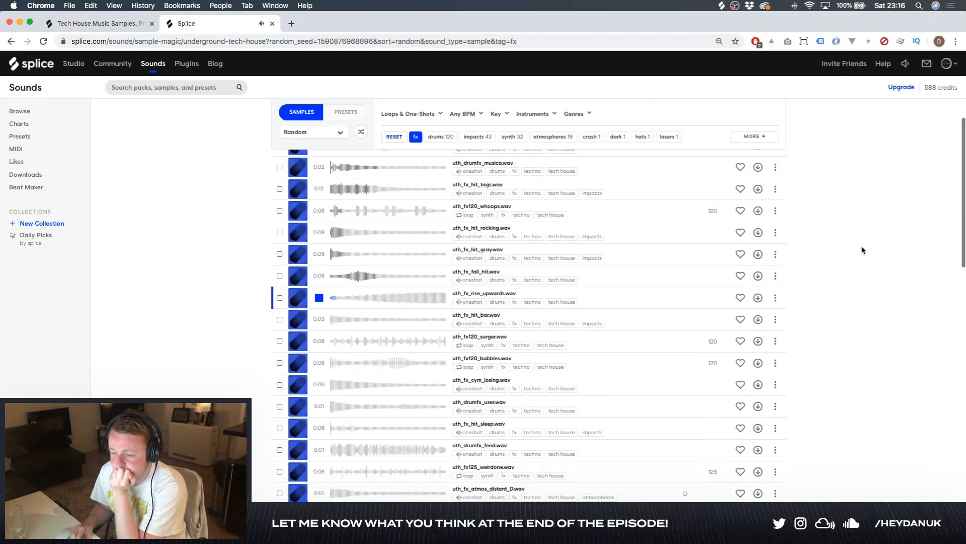
Audition the Underground Tech House FX samples on Splice from uth_fx_rise_upwards.wav down to uth_drumfx_user.wav, and replay the last one.
scroll(862, 250, "down", 1)
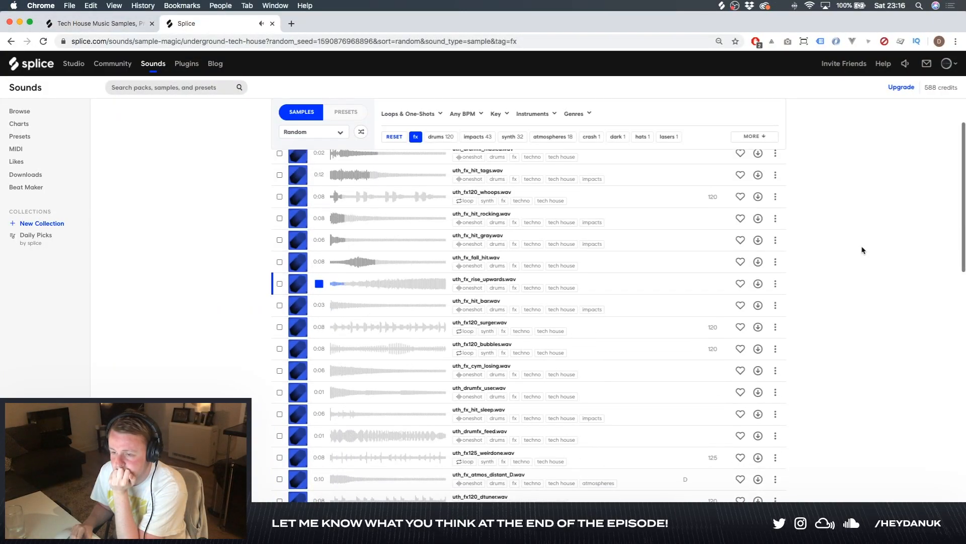
key("Down")
key("Down")
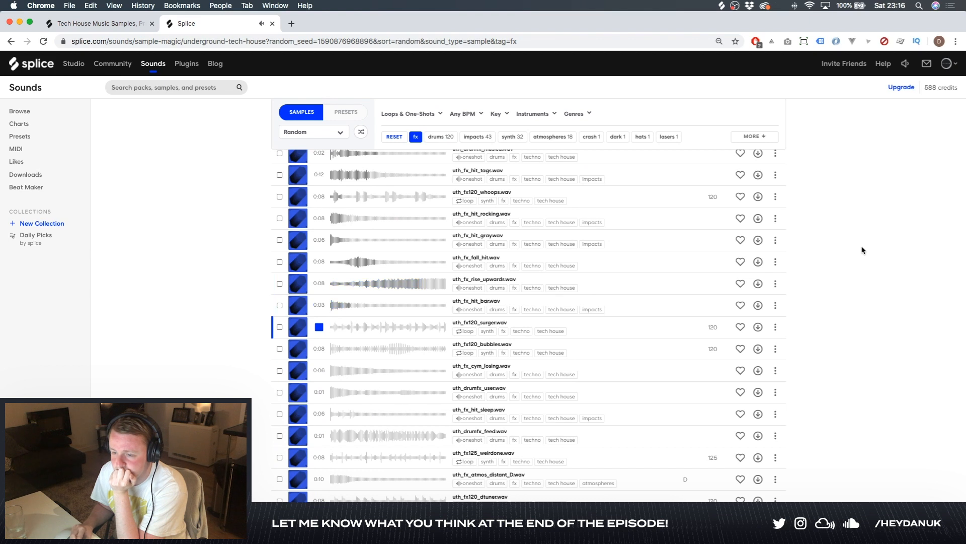
key("Down")
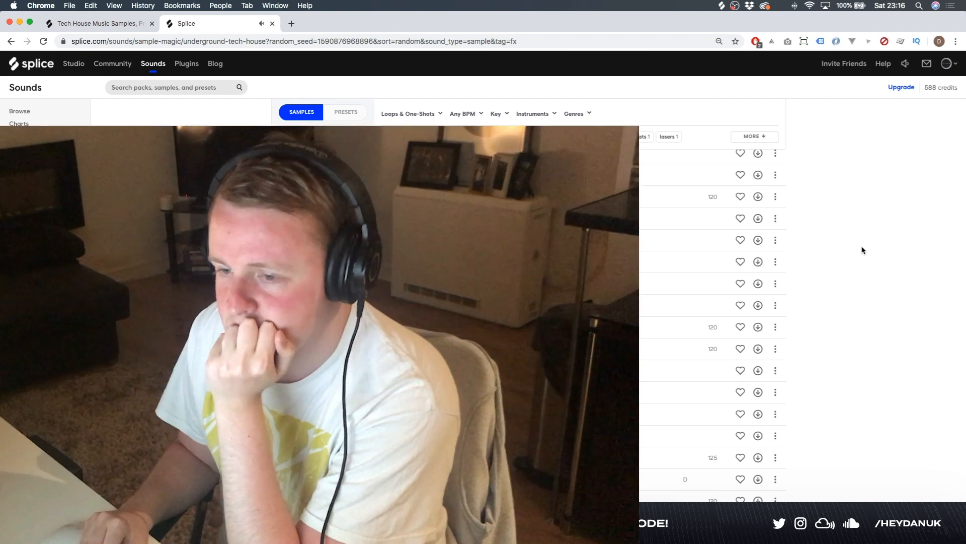
left_click(326, 399)
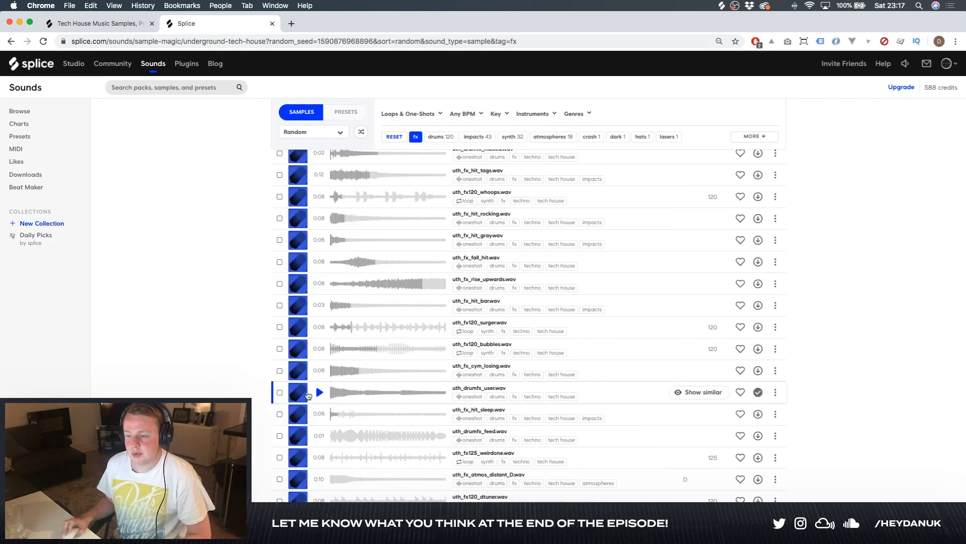
left_click(320, 395)
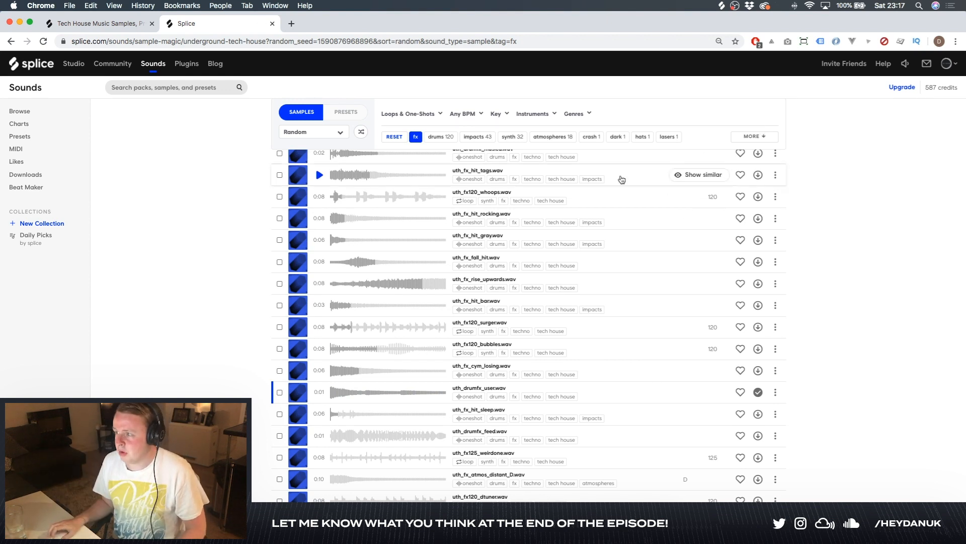
Switch back to Live and examine the uth_drumfx_user hits in bars 53 to 56 during playback, along with the other groups around bar 57.
key("super+Tab")
key("minus")
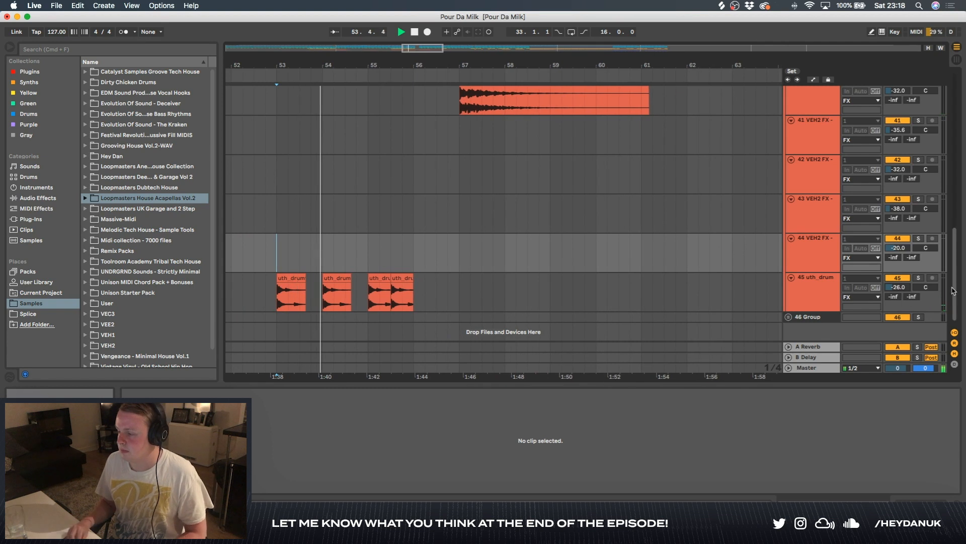
key("plus")
key("plus")
key("plus")
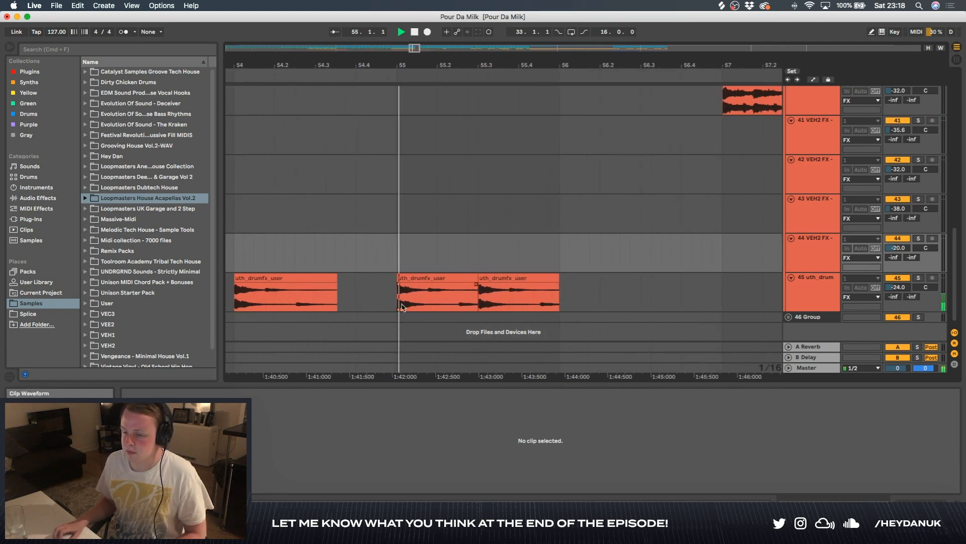
key("minus")
key("minus")
key("minus")
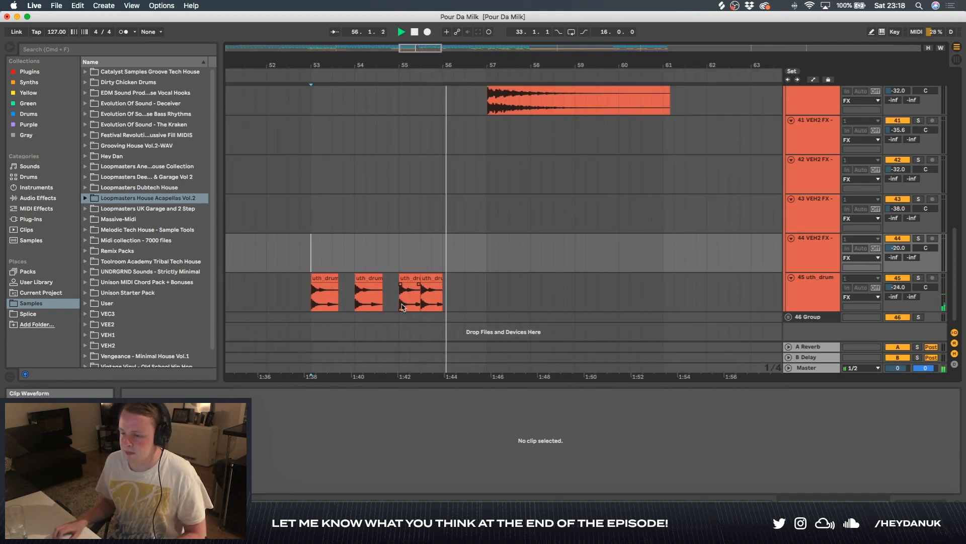
scroll(429, 291, "up", 3)
scroll(428, 291, "up", 10)
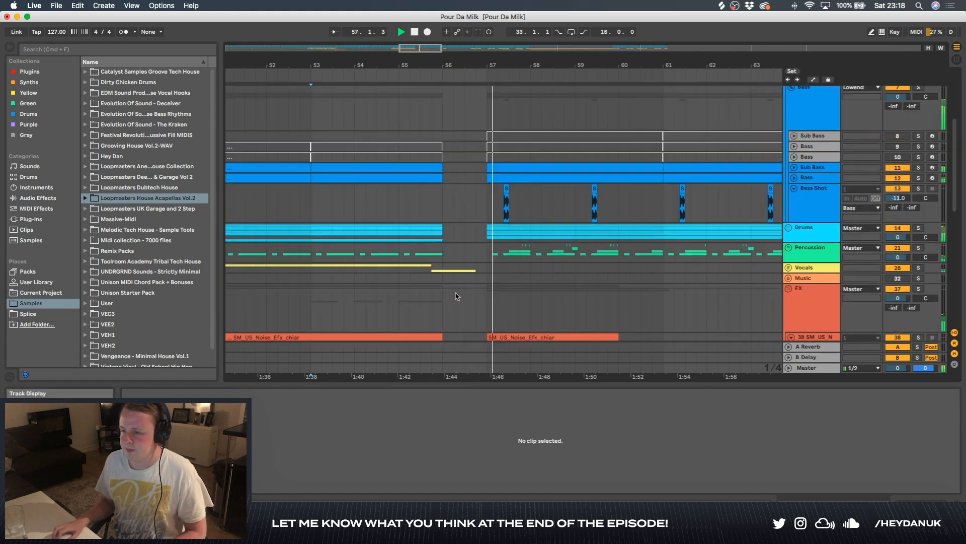
scroll(453, 296, "down", 10)
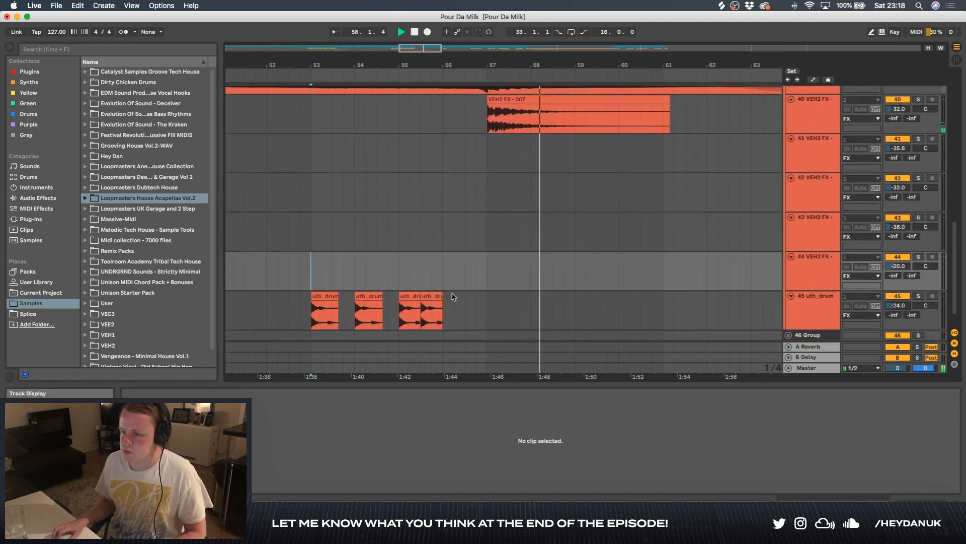
scroll(453, 297, "down", 3)
Switch to Splice and audition more Underground Tech House FX samples, from uth_fx125_subwub_F#.wav down to uth_fx125_noisers.wav.
key("super+Tab")
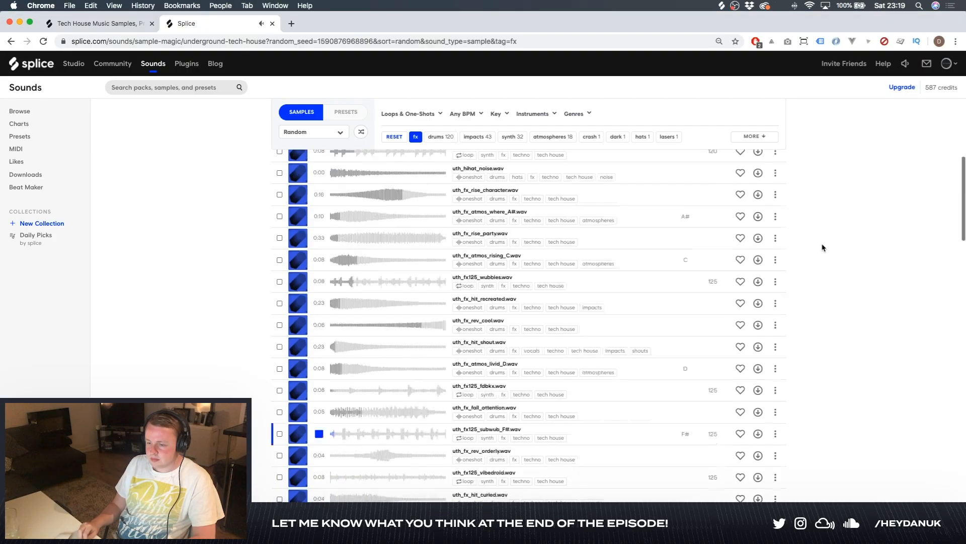
key("Down")
key("Down")
key("Down")
key("Down")
key("Down")
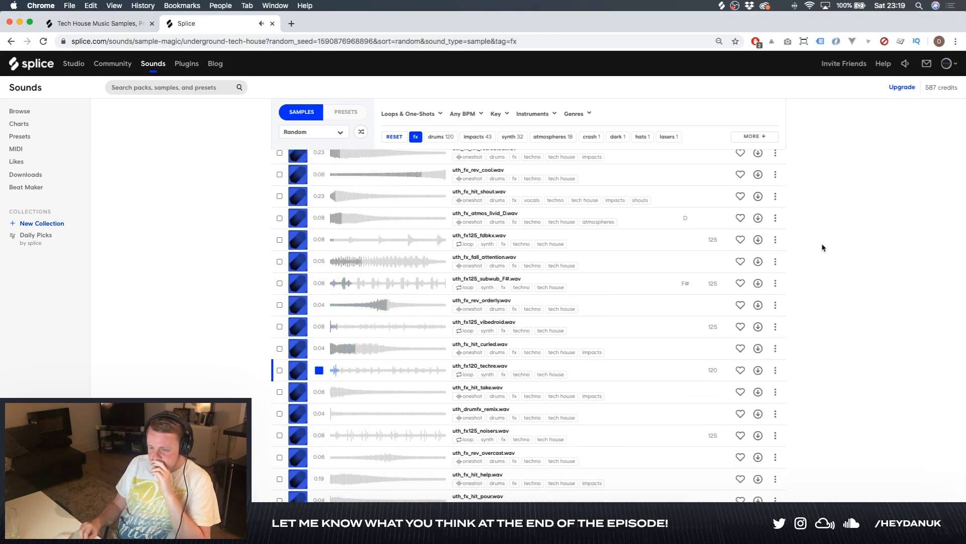
key("Down")
key("Down")
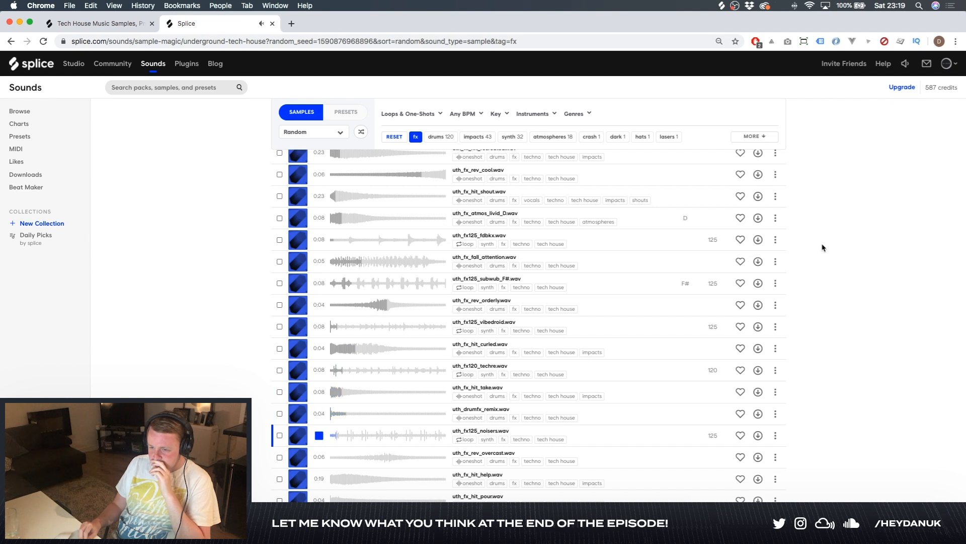
Close the Underground Tech House pack page and audition Tech House FX one-shots on page 5, including the vinyl scratch and FL_FX_NoiseUp.wav.
key("super+w")
key("Down")
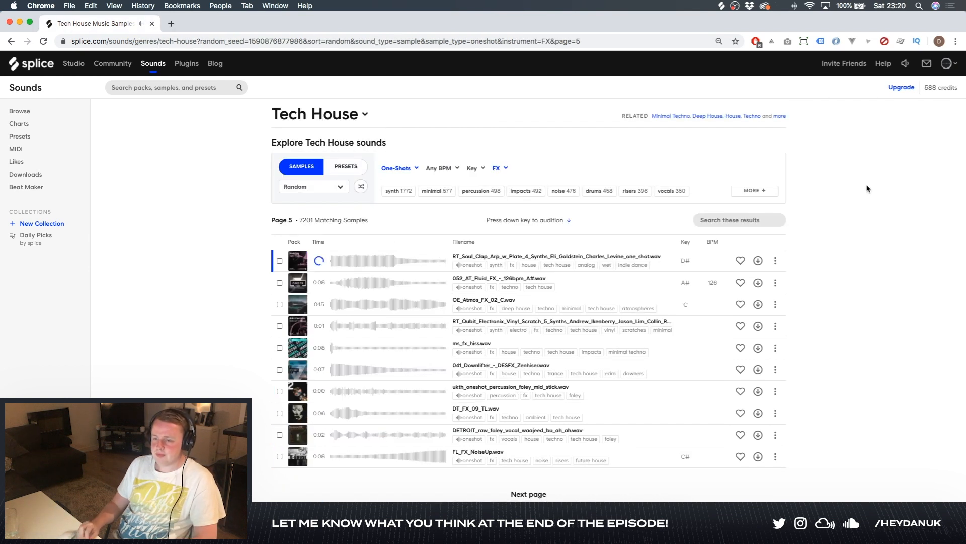
key("Down")
key("Down")
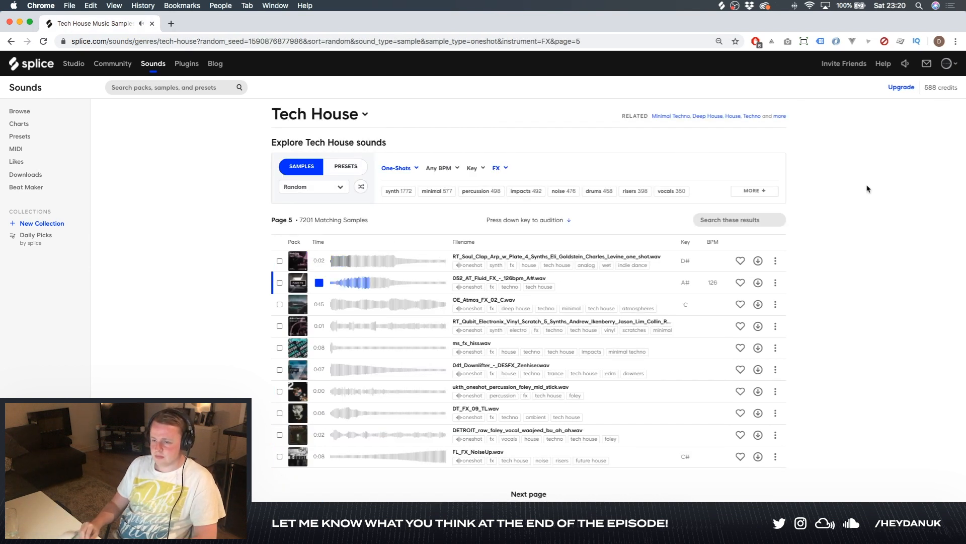
key("Down")
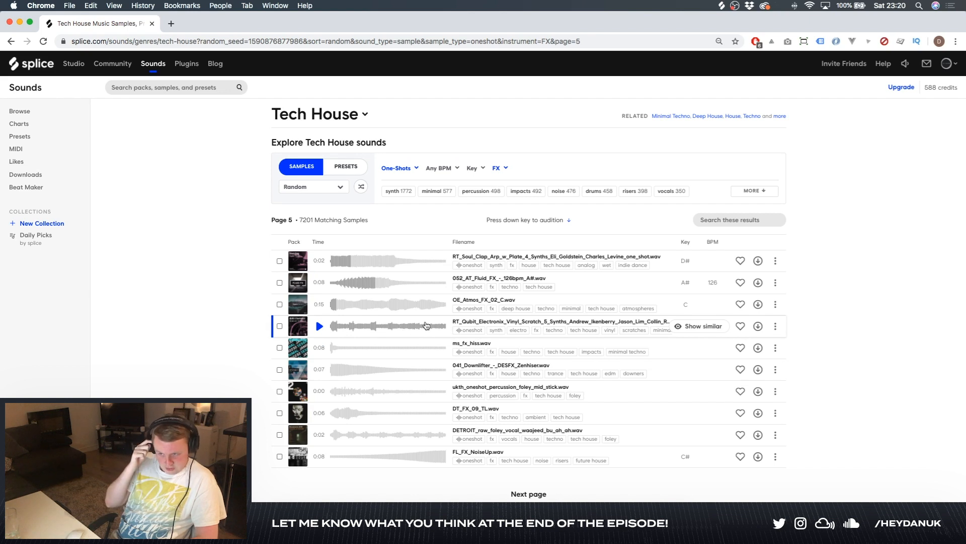
left_click(320, 327)
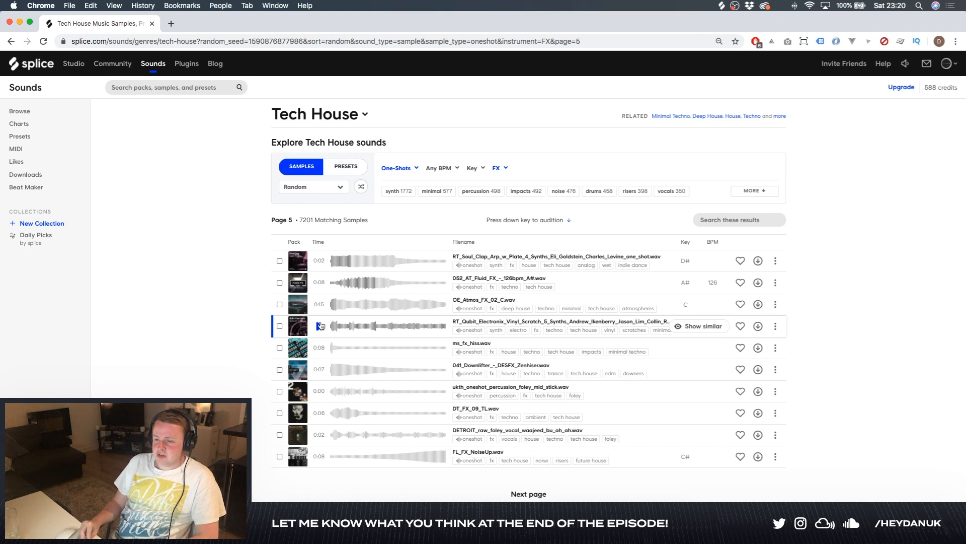
left_click(317, 456)
Return to Live and review the arrangement from the Outro back to the Breakdown alongside the TextEdit list of effect ideas.
left_click(548, 528)
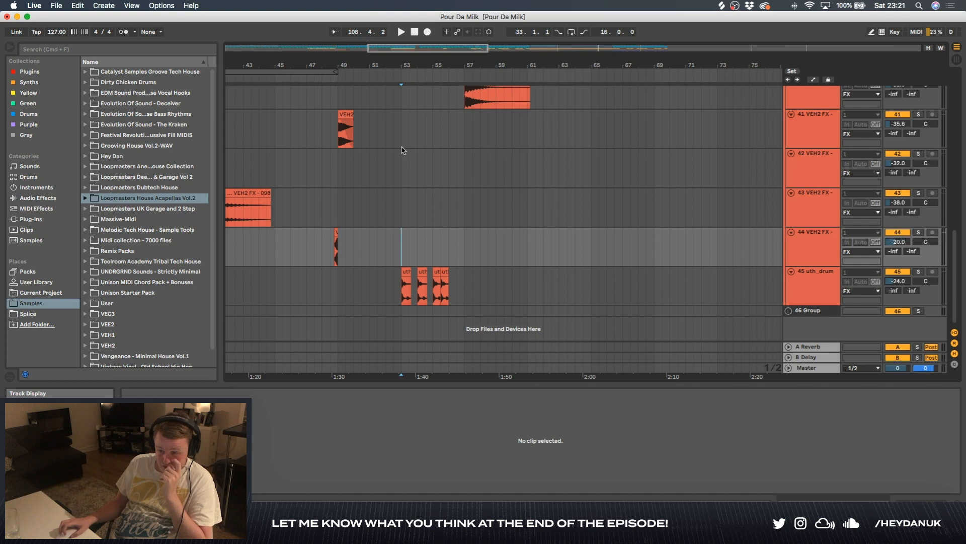
scroll(403, 149, "up", 8)
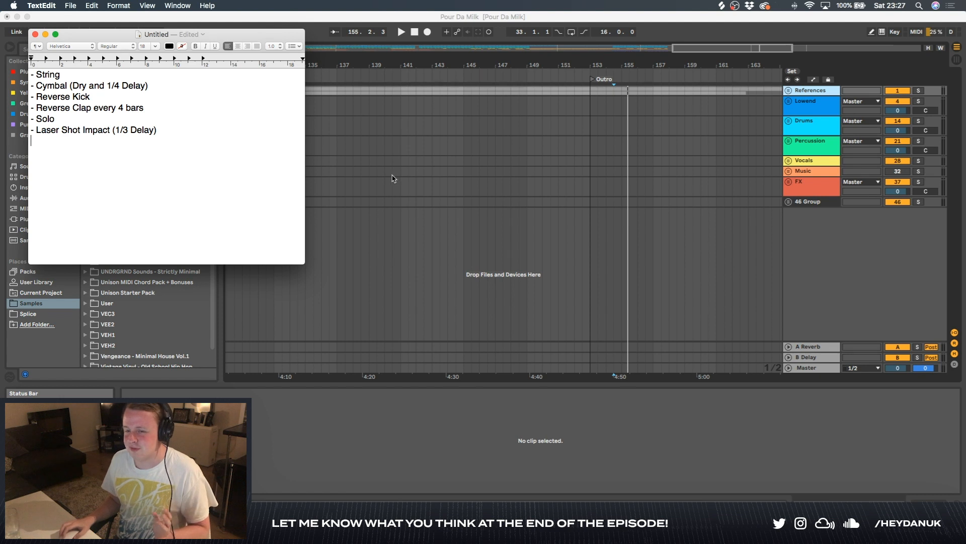
scroll(392, 178, "left", 10)
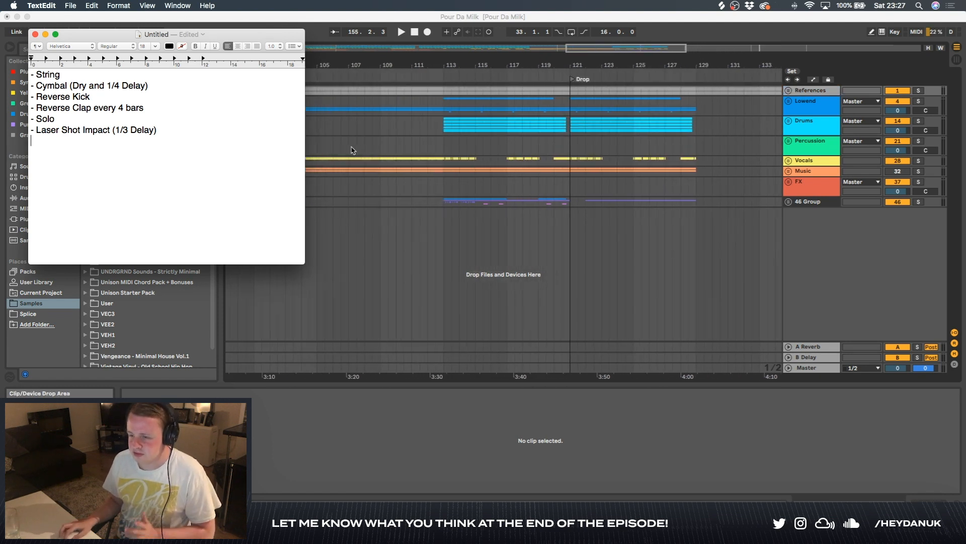
scroll(352, 150, "left", 3)
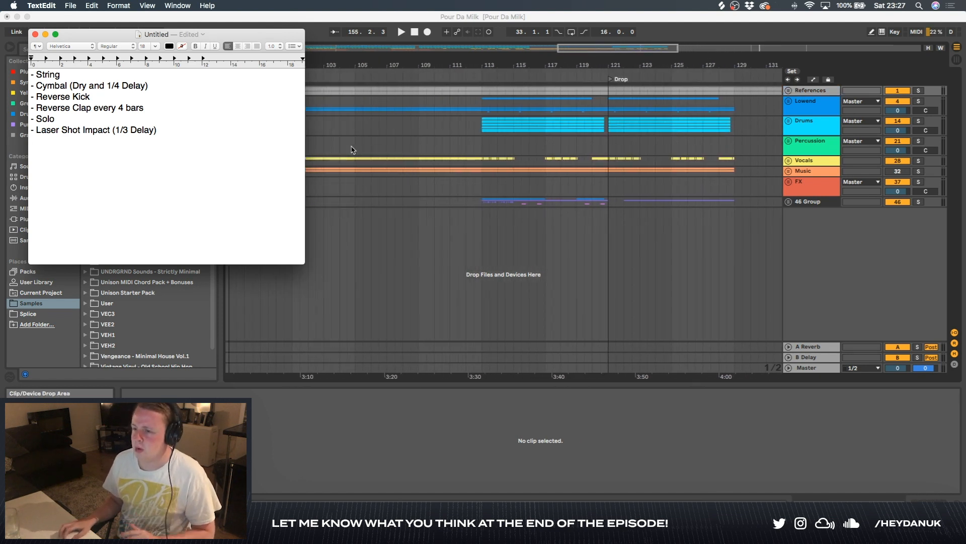
left_click(387, 137)
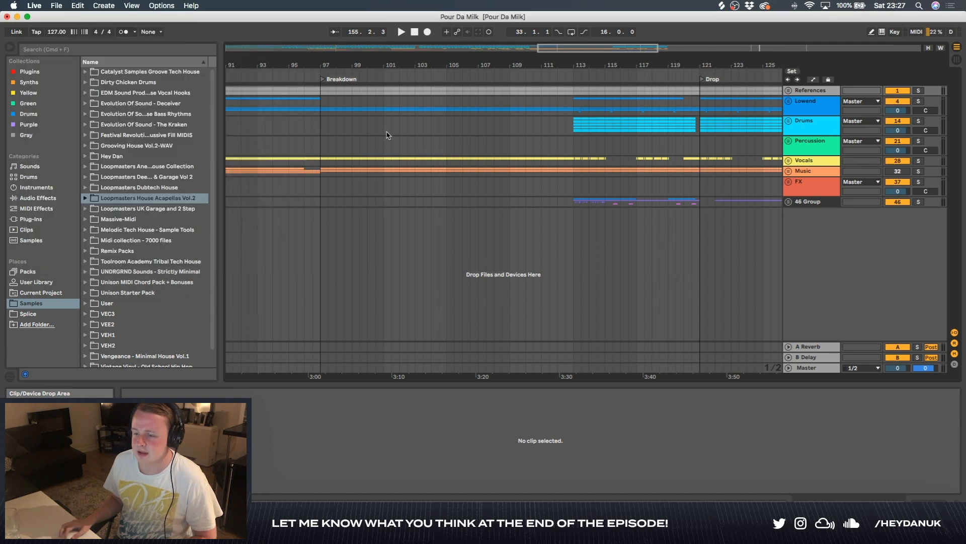
Examine the FX group's clips around the transitions at bars 33, 49 and 57.
scroll(385, 137, "left", 6)
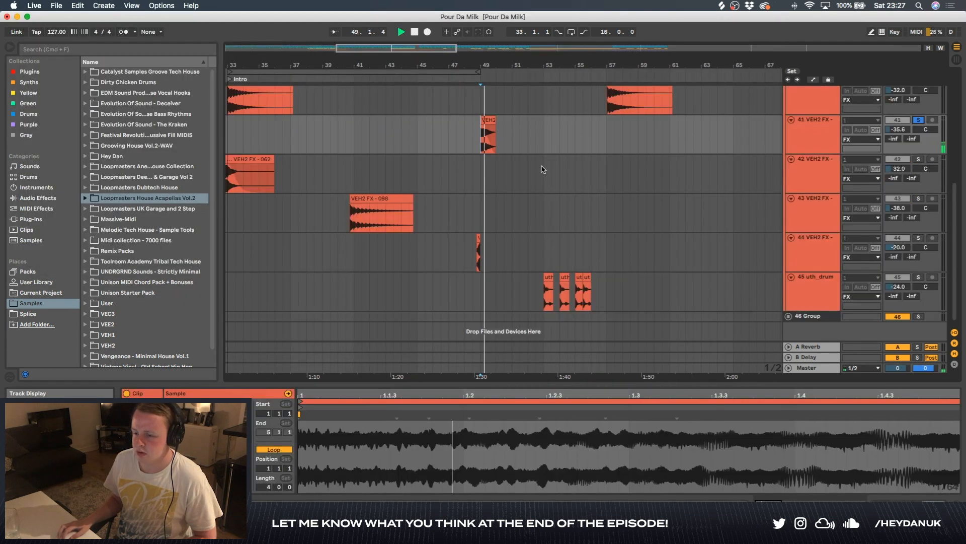
key("minus")
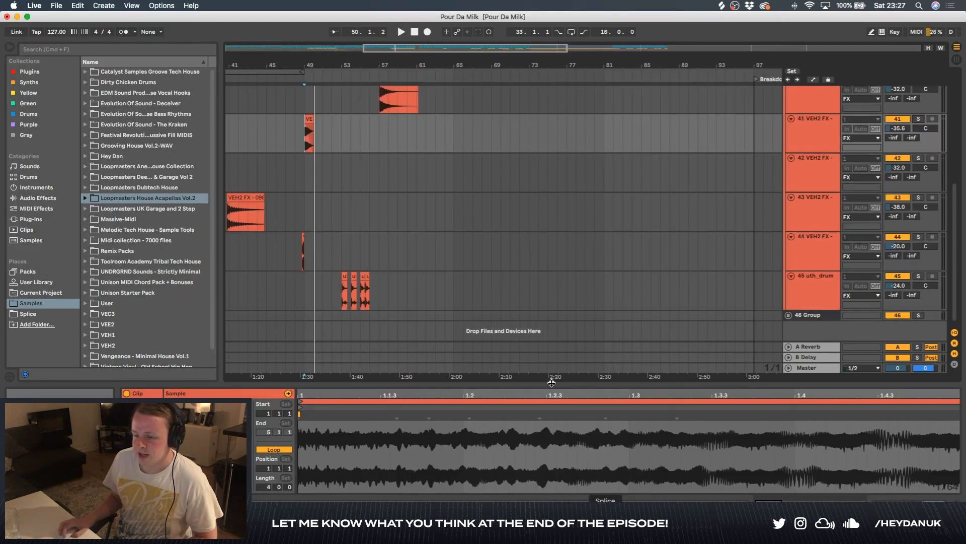
scroll(475, 280, "up", 5)
scroll(473, 282, "left", 3)
scroll(473, 285, "up", 2)
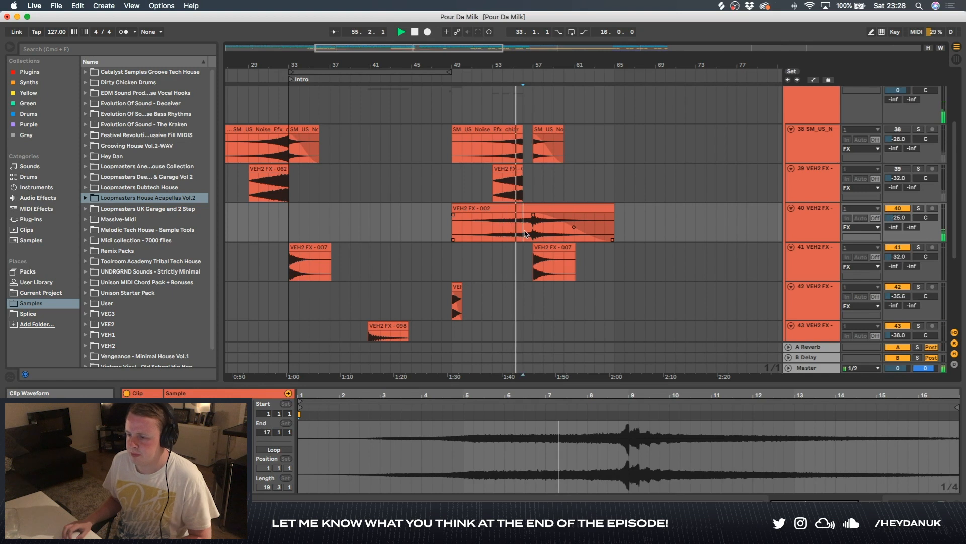
key("super+e")
left_click_drag(532, 227, 524, 227)
key("Delete")
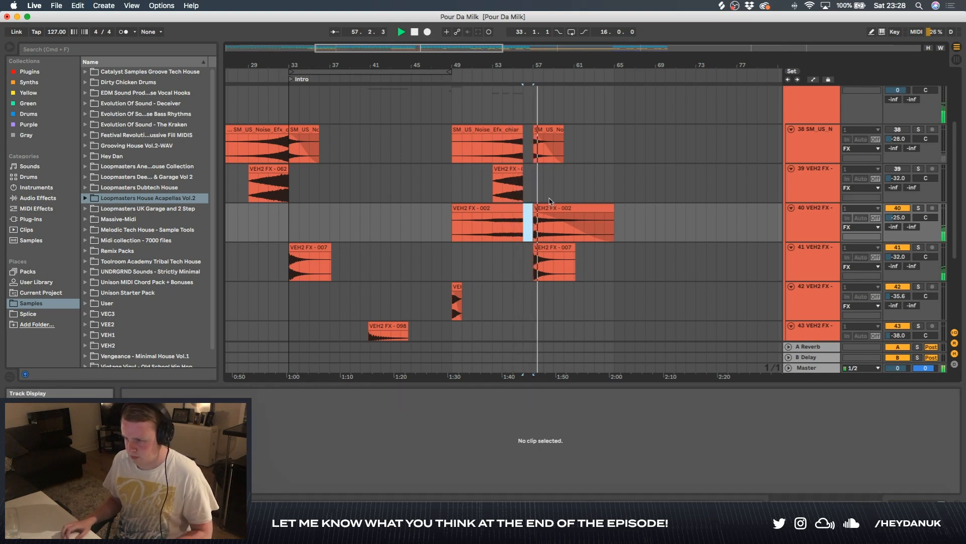
key("super+z")
Delete track 40 holding the long VEH2 FX - 002 clip and replay the transition from bar 57.
left_click(828, 228)
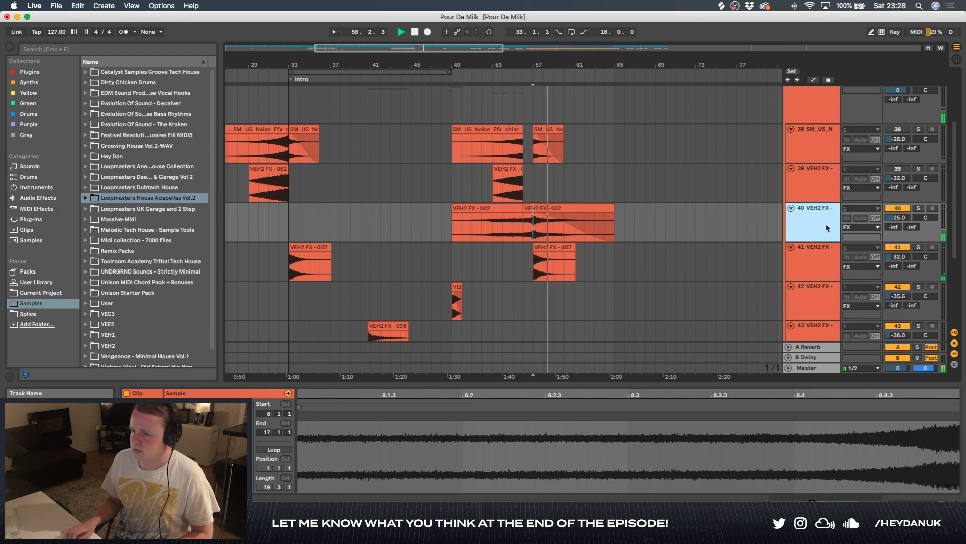
key("Delete")
key("space")
key("space")
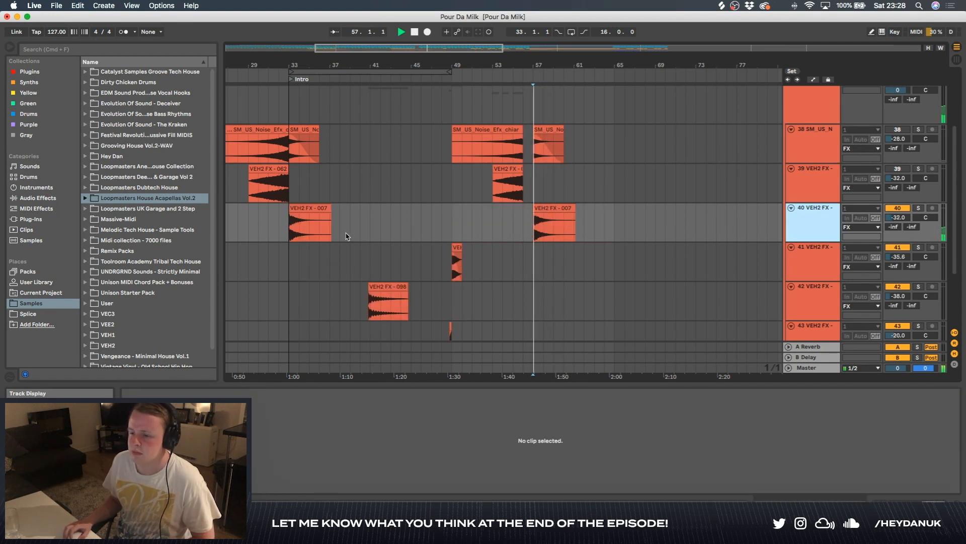
Play the VEH2 FX - 098 clip at bar 41 and the Intro from bar 33, and delete track 42 with the 098 effect.
left_click(393, 302)
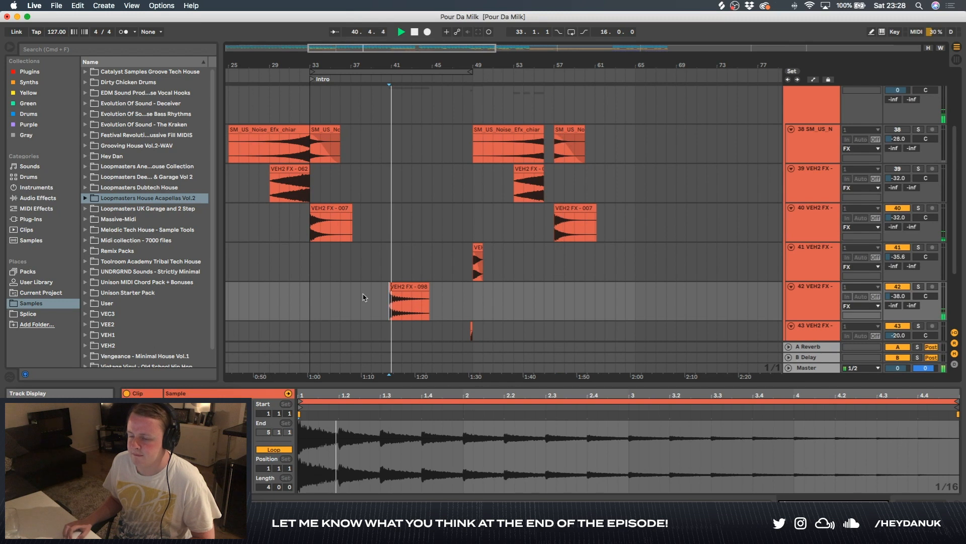
left_click(310, 274)
key("space")
key("space")
key("plus")
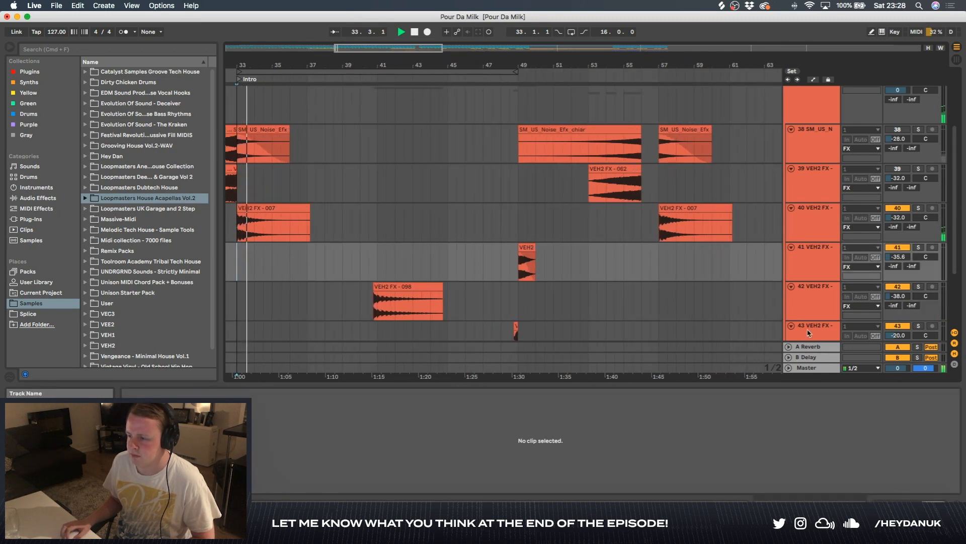
left_click(800, 300)
key("Delete")
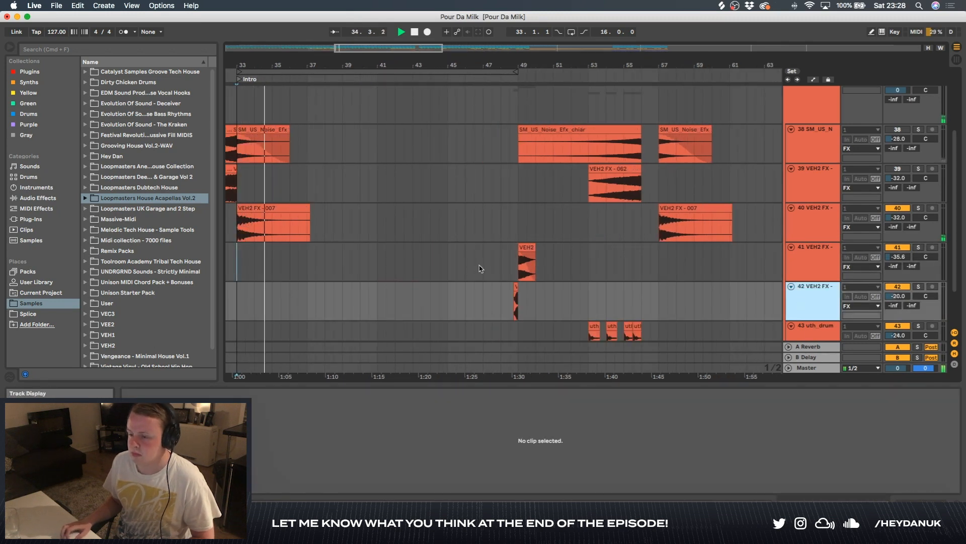
Check the short VEH2 FX clip just before bar 49 and the uth_drum hits from bar 53.
key("minus")
left_click(501, 300)
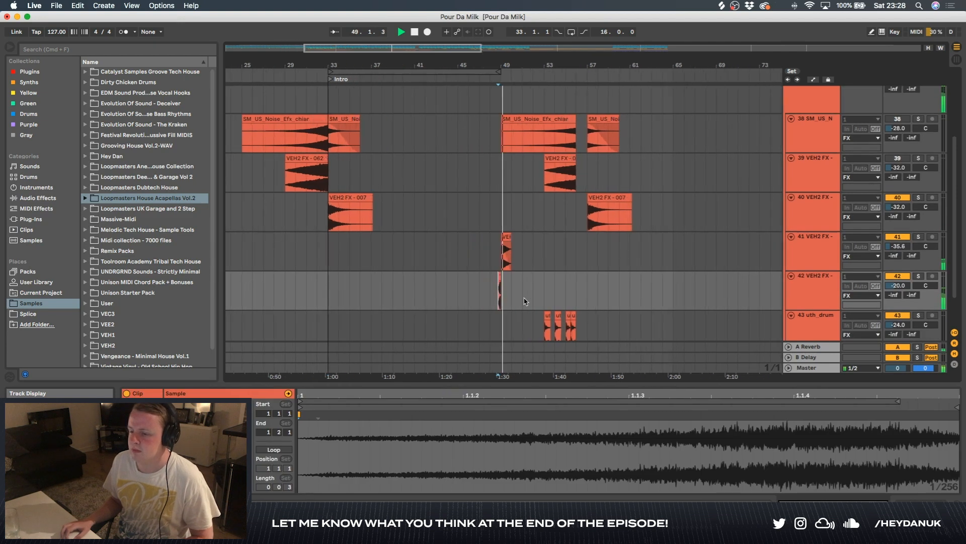
key("plus")
left_click(560, 328)
scroll(539, 282, "right", 5)
key("minus")
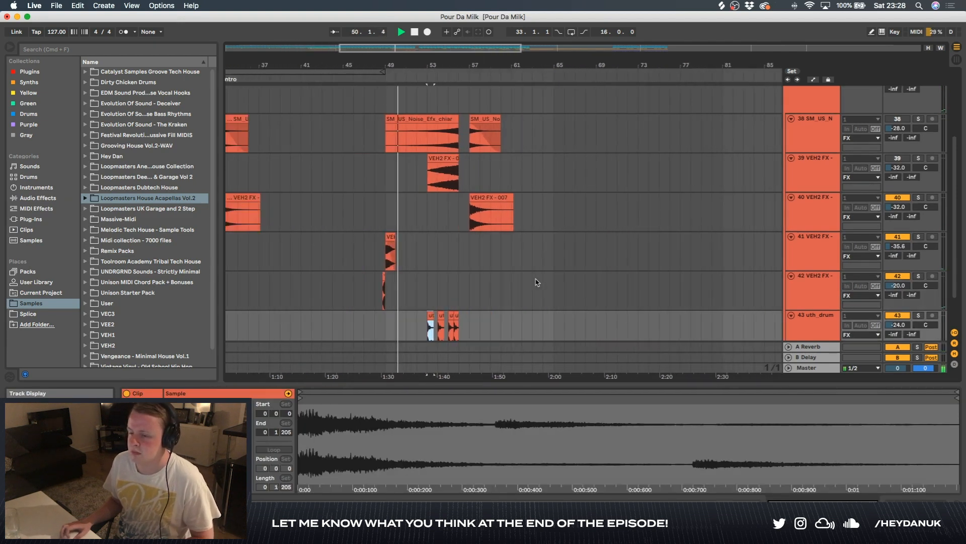
Collapse the FX group and expand the Vocals and Percussion groups to review the section around bars 49 to 57.
scroll(846, 176, "up", 5)
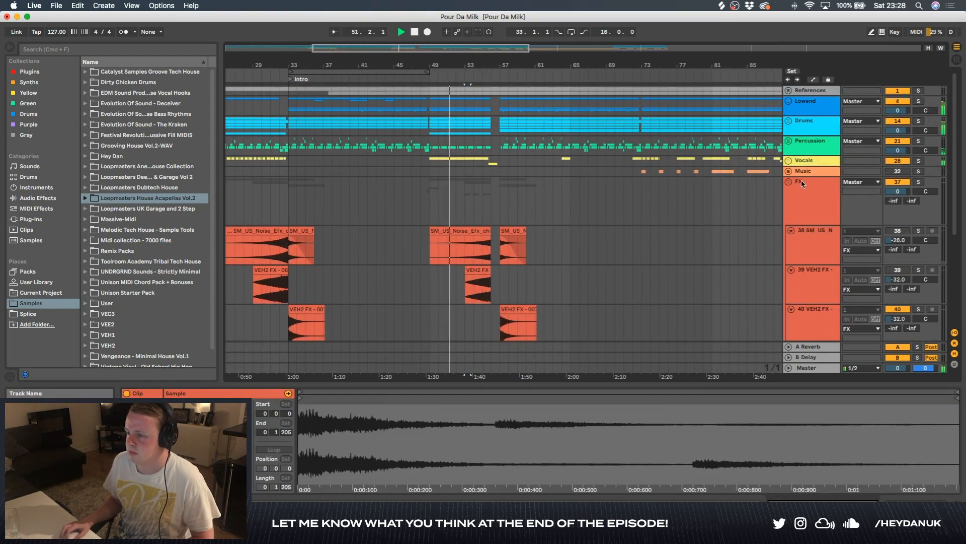
key("alt+super+u")
scroll(740, 172, "left", 1)
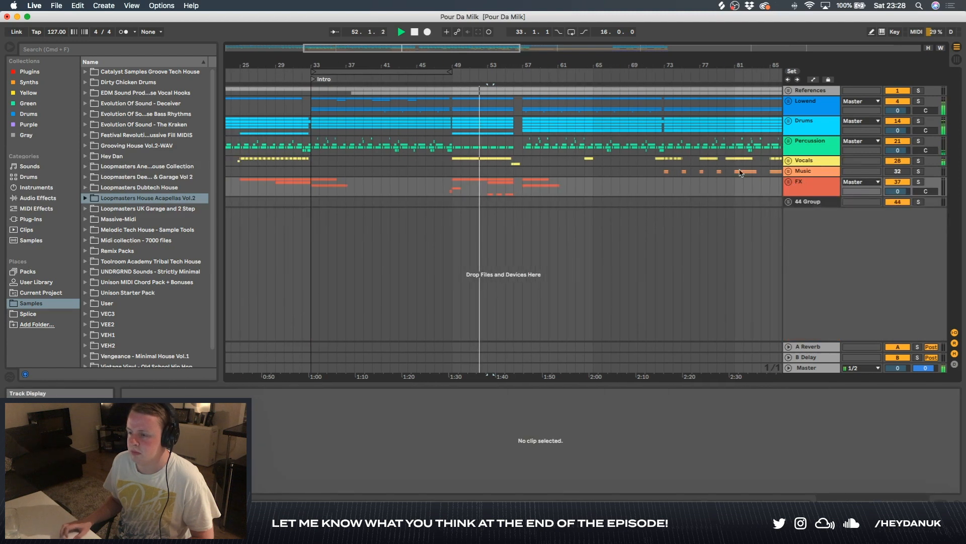
left_click(788, 160)
left_click(789, 143)
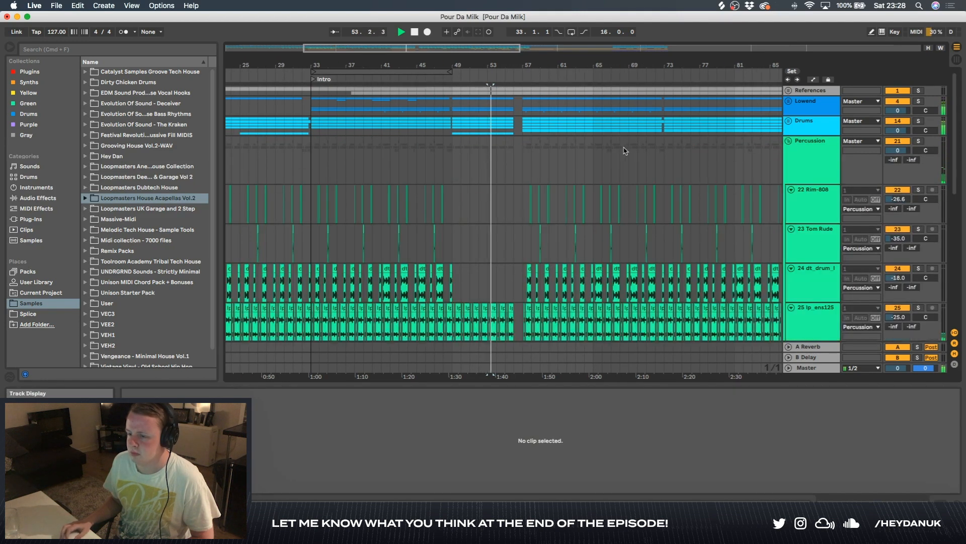
scroll(487, 203, "down", 10)
key("plus")
key("plus")
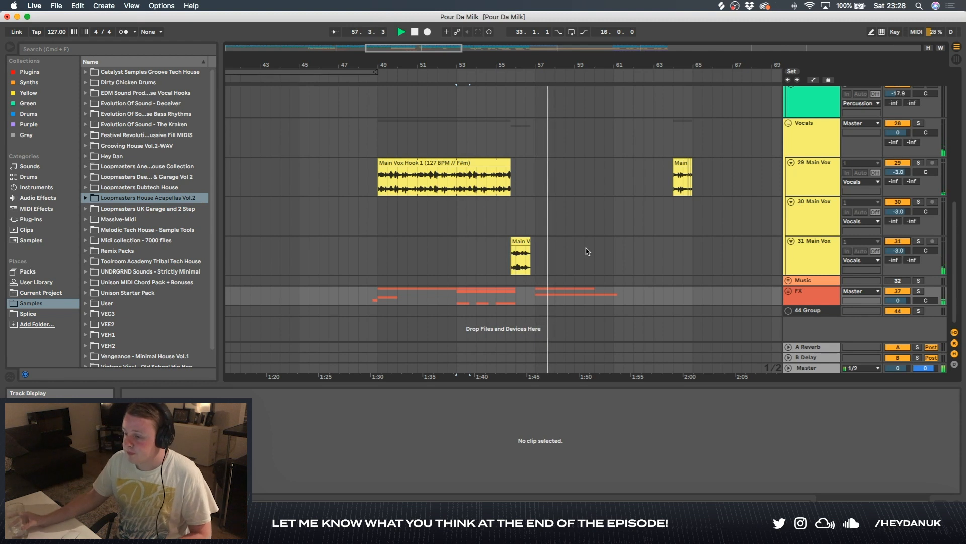
Delete the short VEH2 FX clip just before bar 57 on track 42.
key("a")
left_click(820, 257)
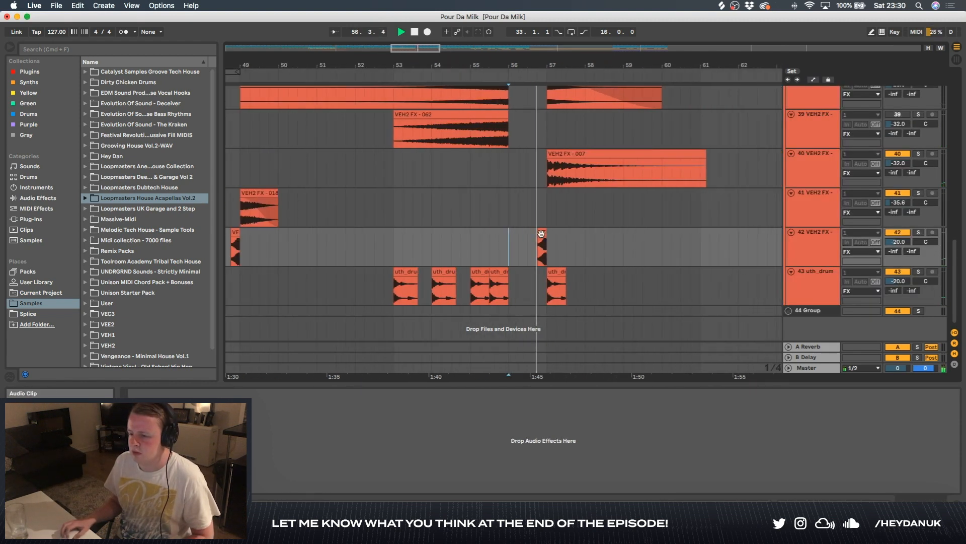
key("Delete")
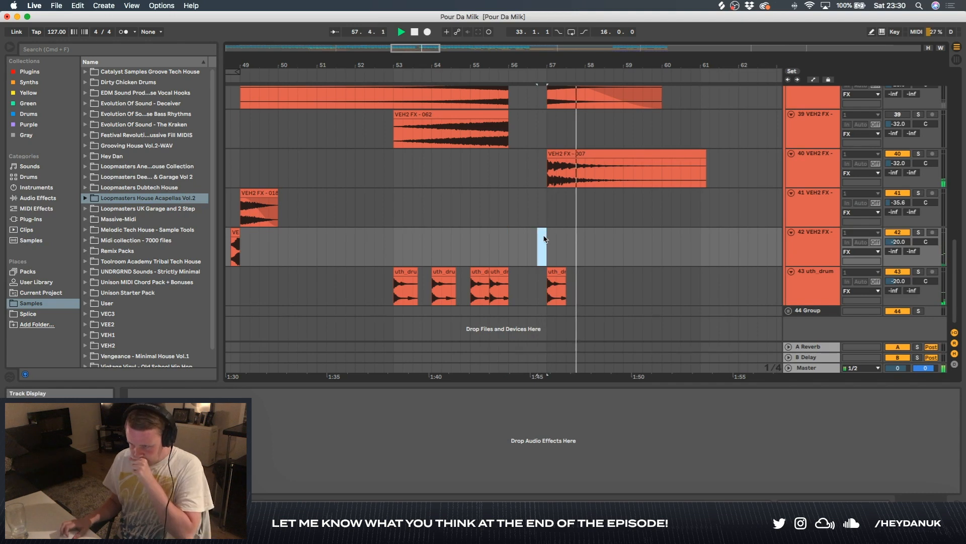
Locate the empty audio track in the Drums group and switch to Splice's Tech House drum one-shots in Chrome.
scroll(547, 236, "up", 15)
scroll(545, 240, "down", 3)
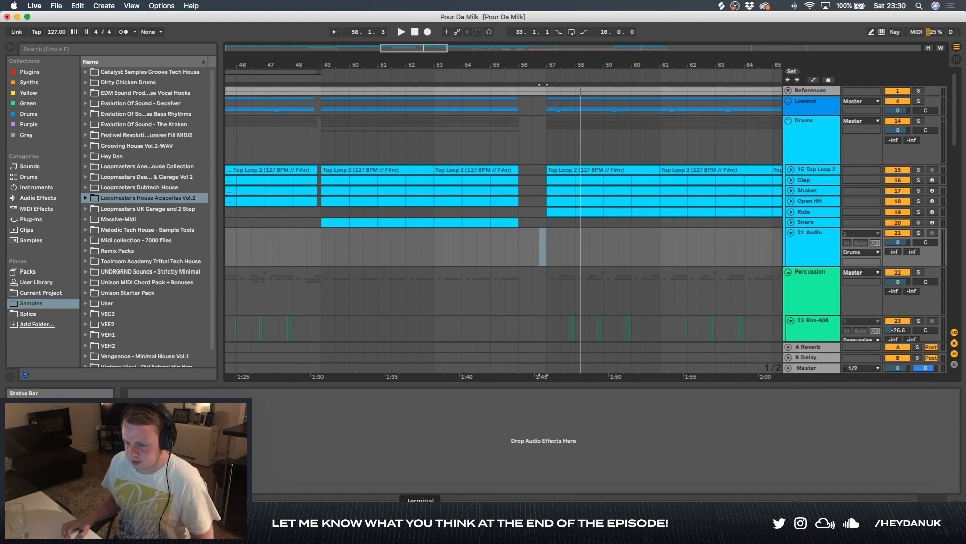
left_click(396, 526)
key("super+bracketleft")
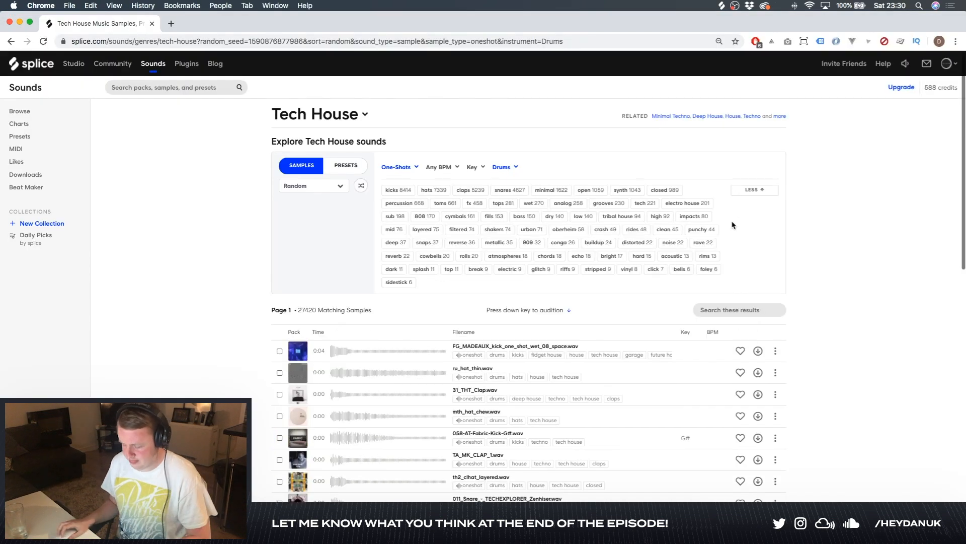
Find "fill" on the page and try to filter the Tech House drum one-shots by the fills tag.
key("super+f")
type("fill")
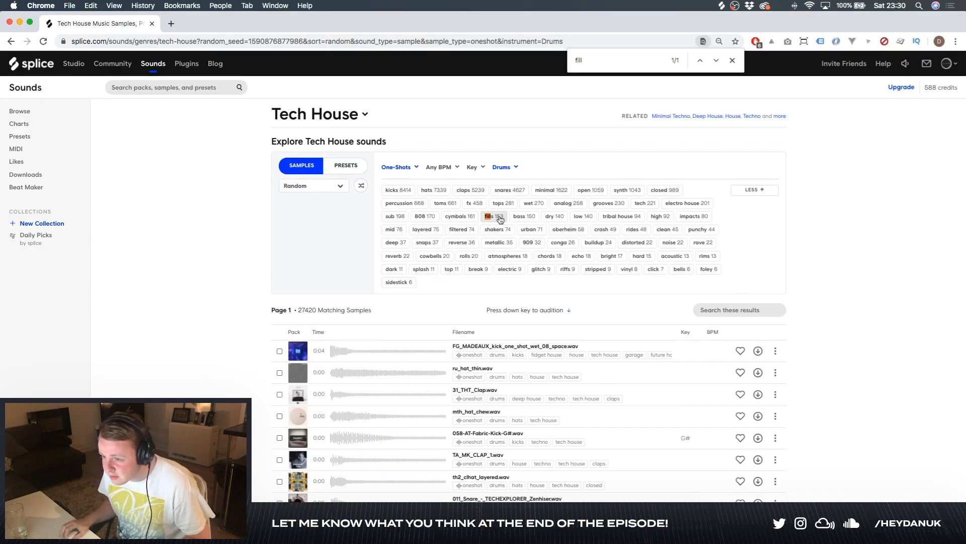
left_click(493, 216)
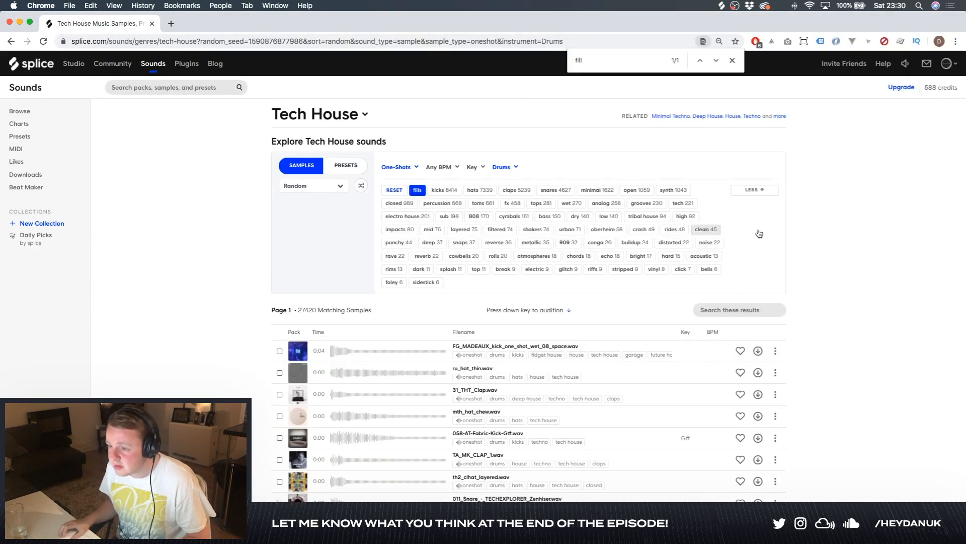
left_click(731, 61)
key("super+bracketleft")
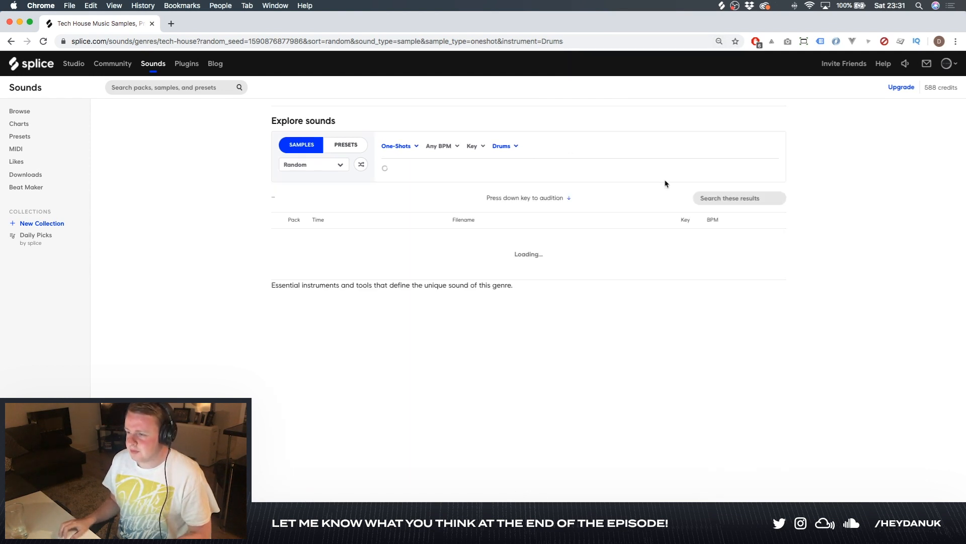
left_click(749, 197)
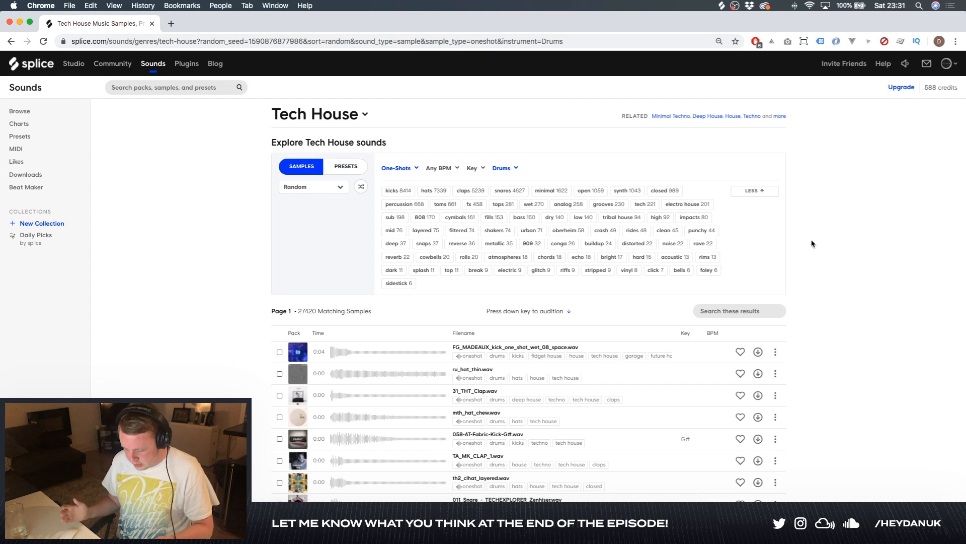
Search the page for "hat" and "fills", and filter the Tech House drum one-shots by the fills tag.
key("super+f")
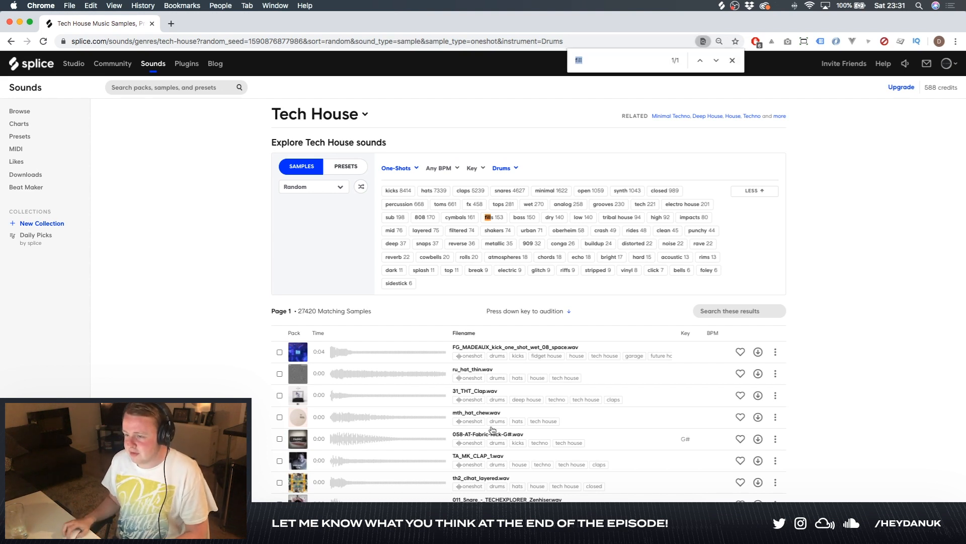
scroll(492, 428, "down", 3)
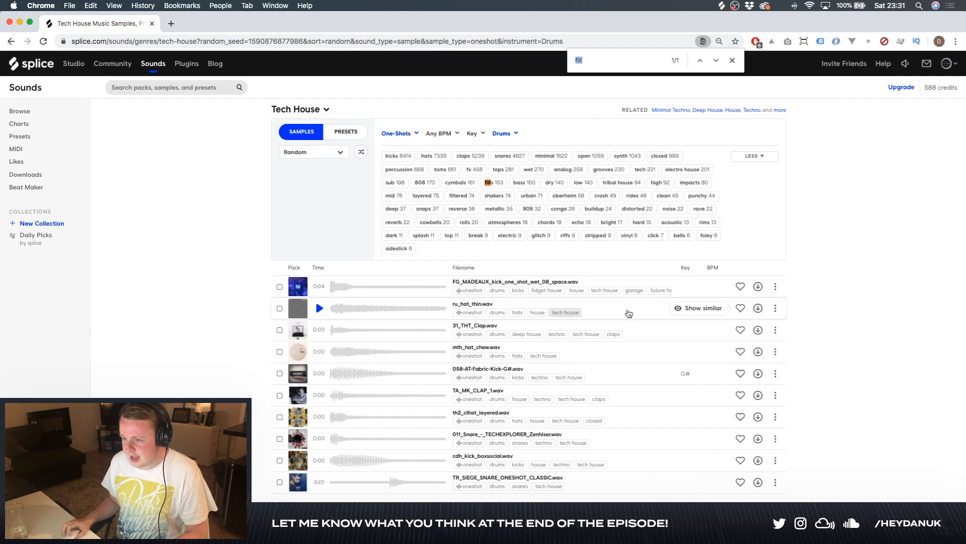
scroll(846, 286, "up", 3)
type("hat")
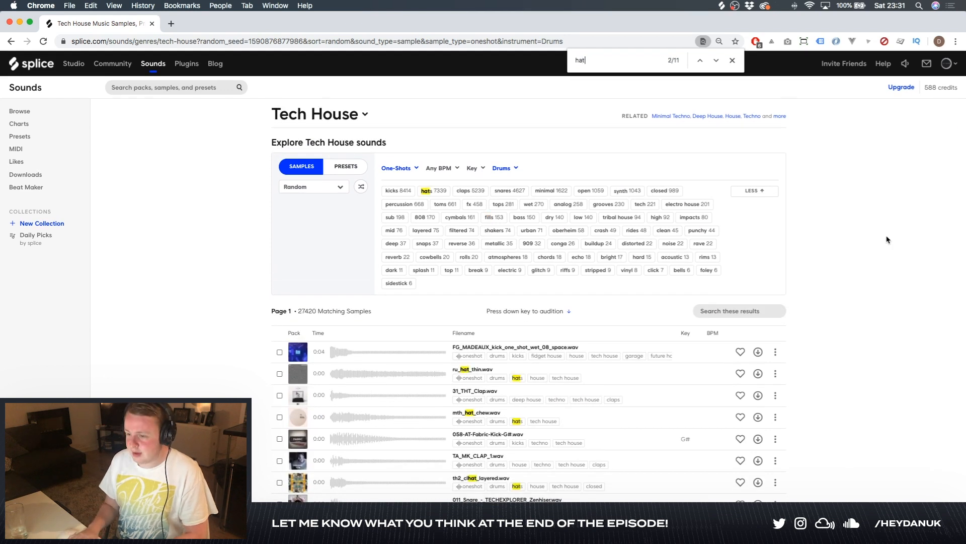
scroll(499, 418, "down", 3)
scroll(500, 417, "up", 3)
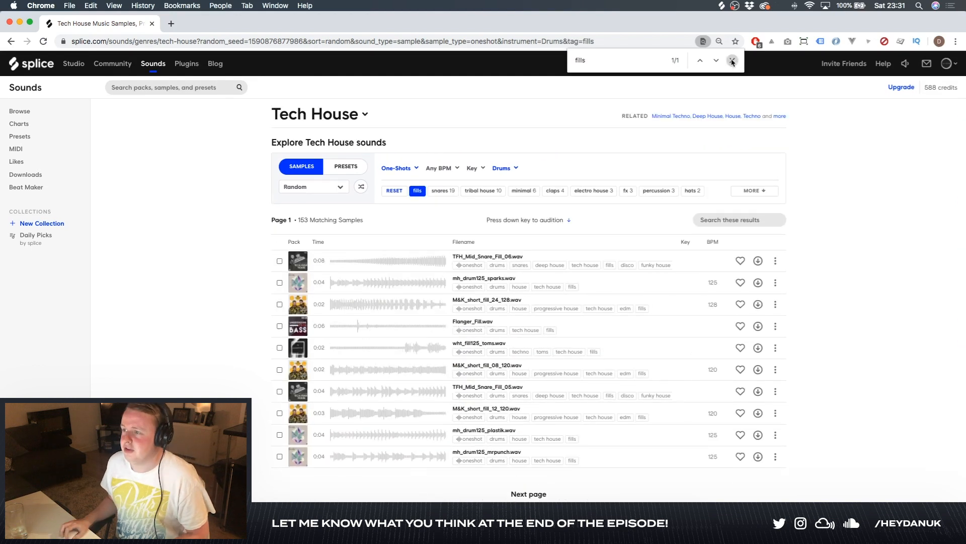
Audition TAIKI_NULIGHT_fill_swing_snare_128.wav several times, followed by the next four fills in the popular list.
key("super+Tab")
key("super+Tab")
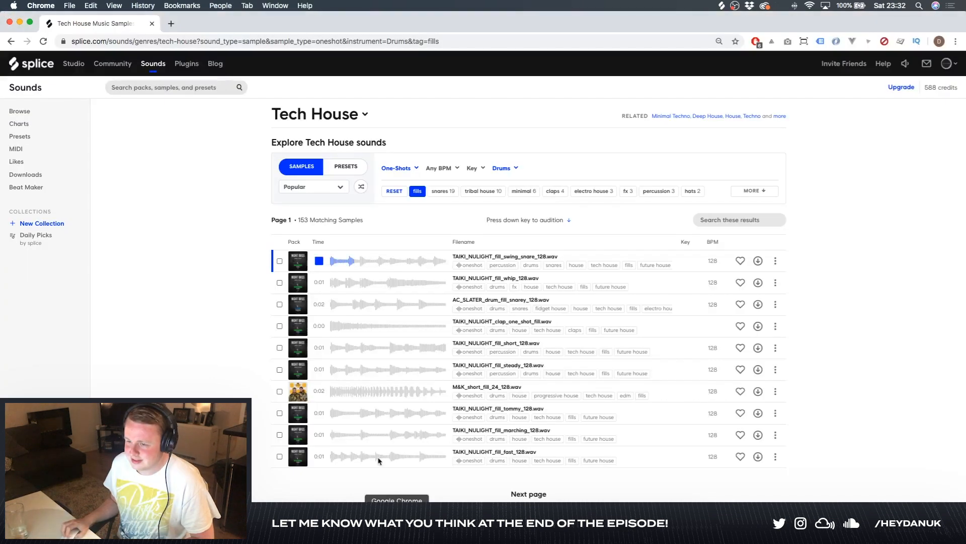
left_click(320, 263)
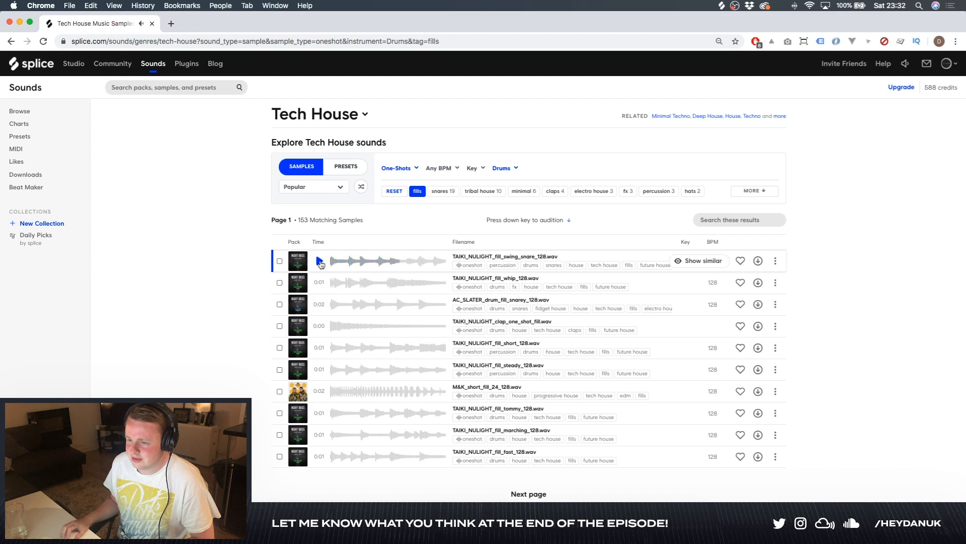
left_click(320, 262)
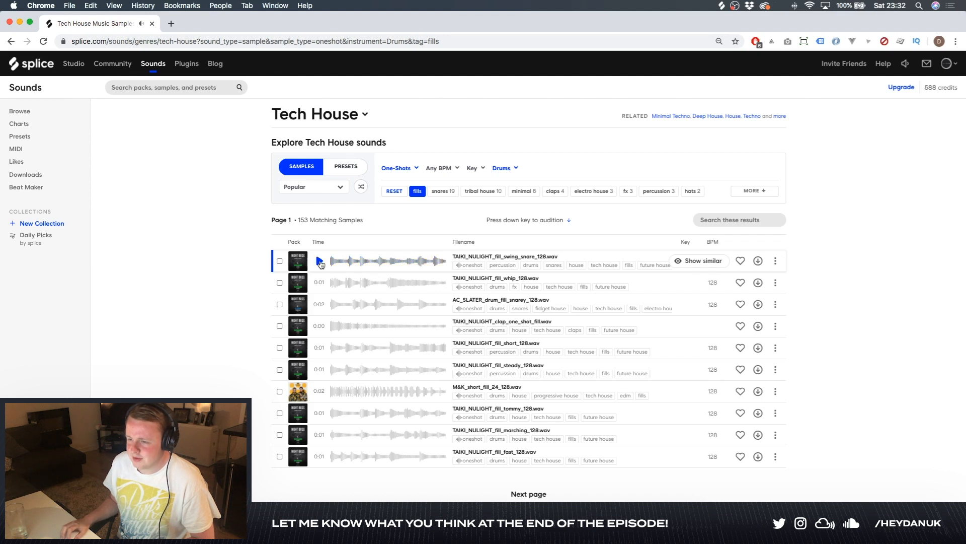
left_click(318, 262)
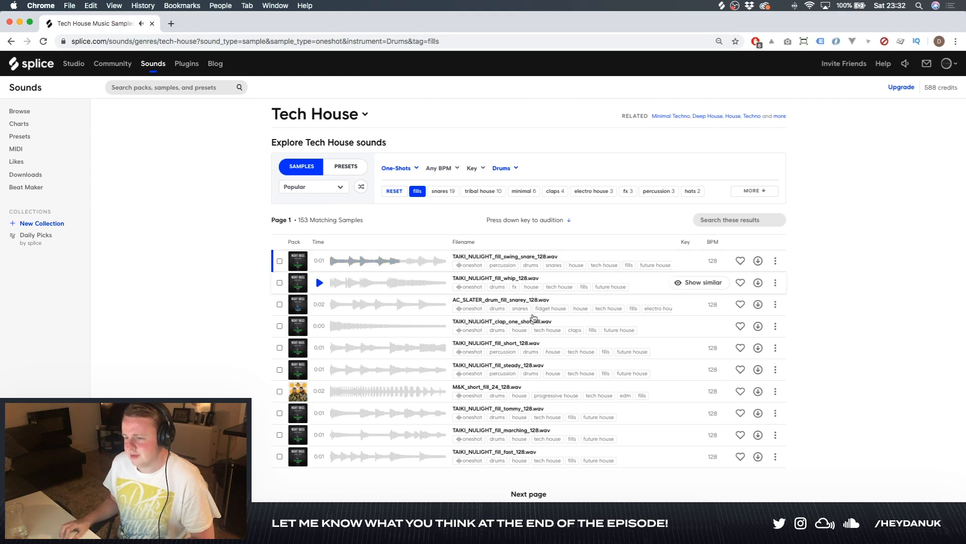
key("Down")
key("Down")
key("Down")
key("Down")
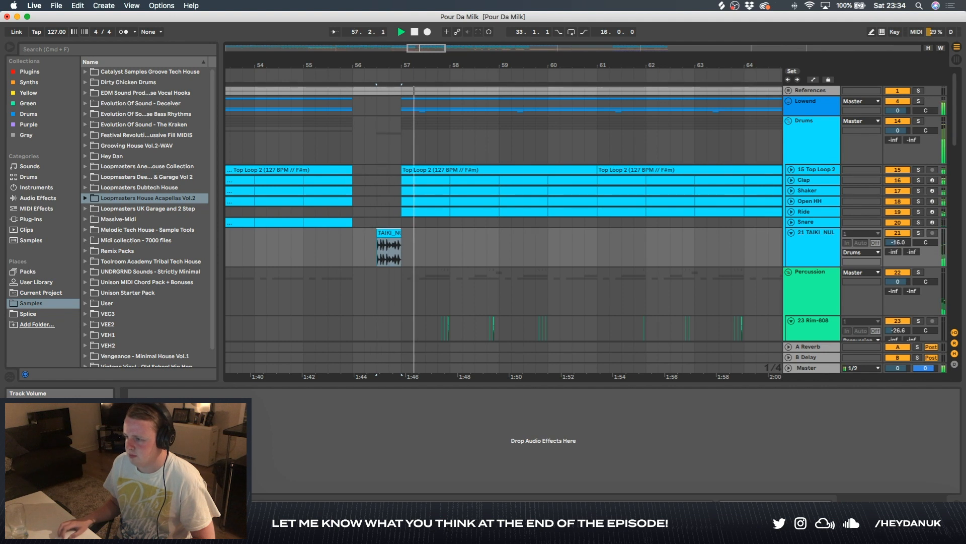
Try deactivating the Snare clip at bar 56.3 and extending the TAIKI_NULIGHT fill to start at 56.3, playing from bar 56.
key("space")
left_click(519, 222)
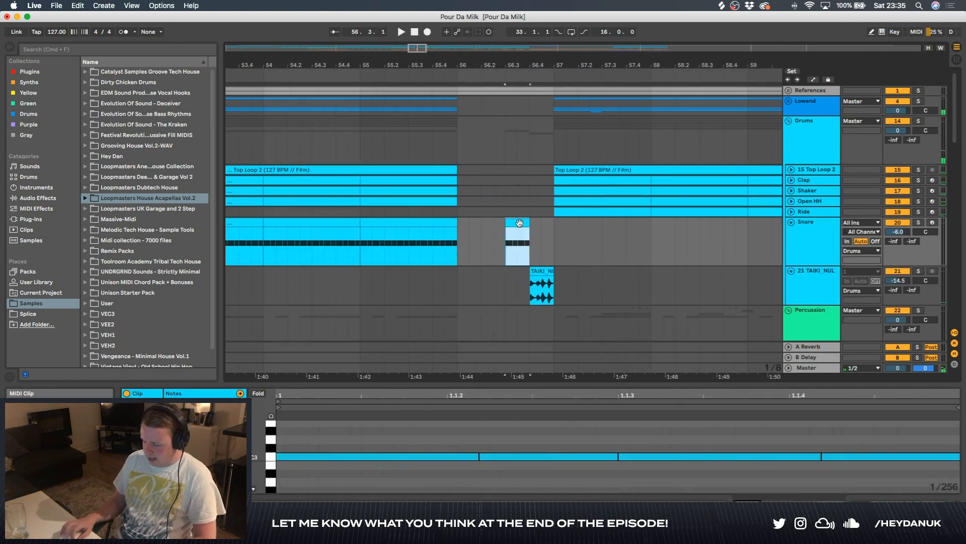
left_click_drag(531, 287, 499, 290)
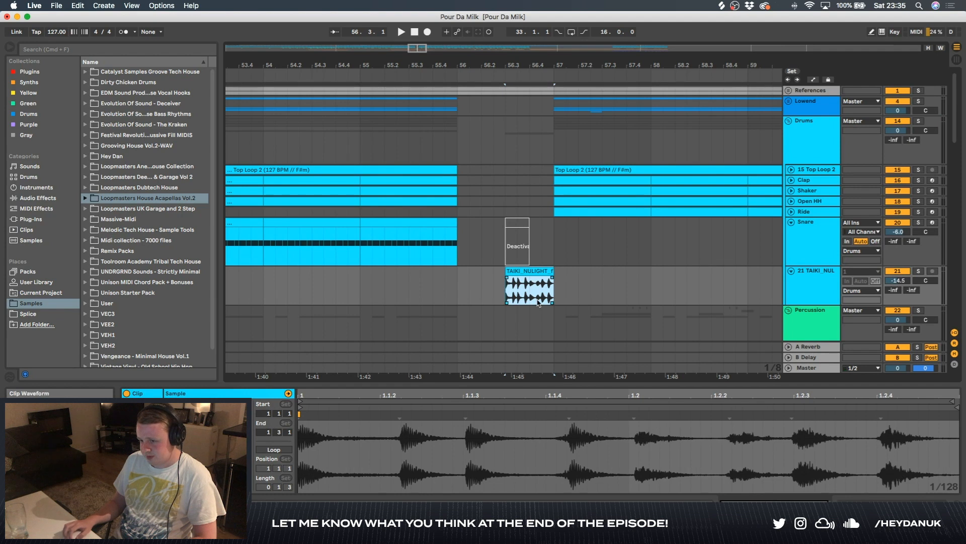
left_click(461, 285)
key("space")
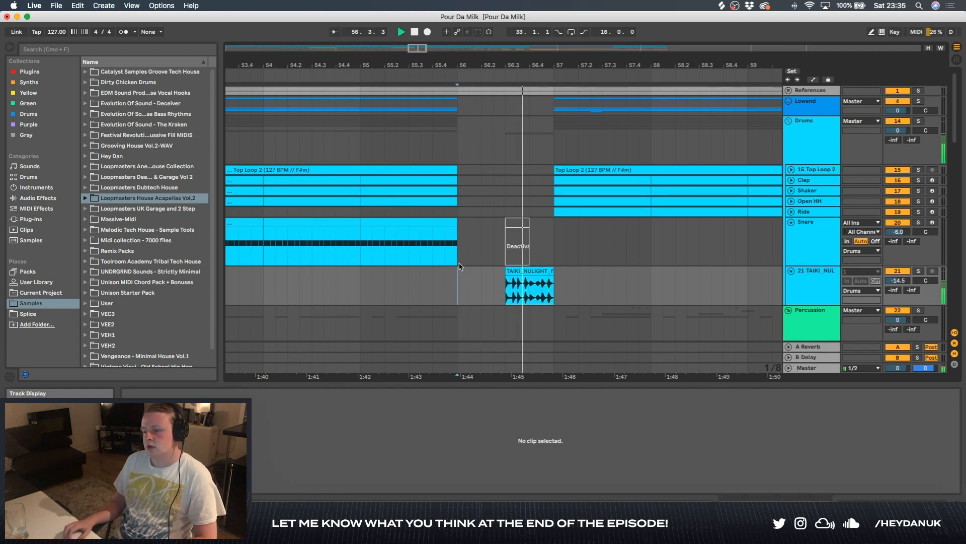
Reactivate the Snare clip at bar 56.3, trim the TAIKI_NULIGHT fill to start at 56.4, and play back the transition into bar 57.
scroll(523, 290, "up", 10)
key("space")
left_click(473, 223)
key("0")
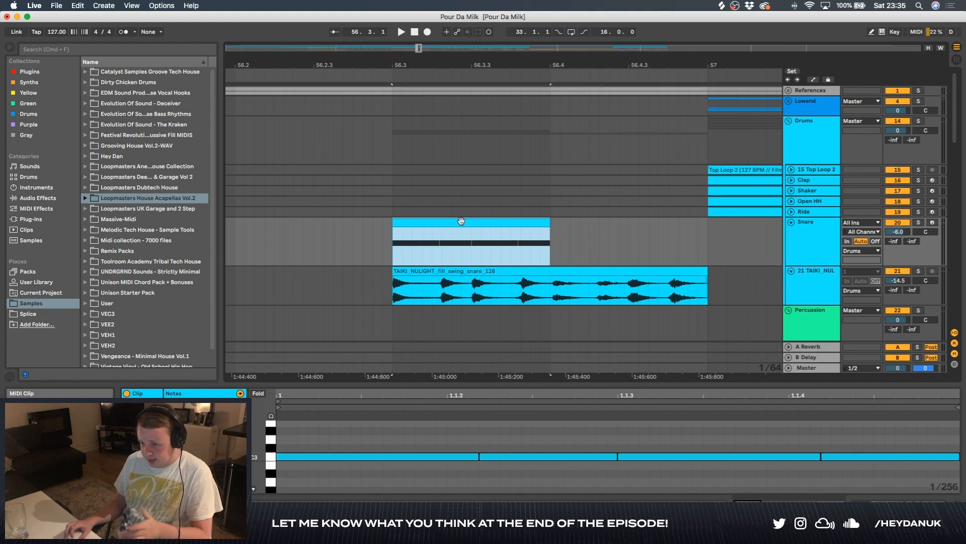
left_click_drag(393, 287, 551, 287)
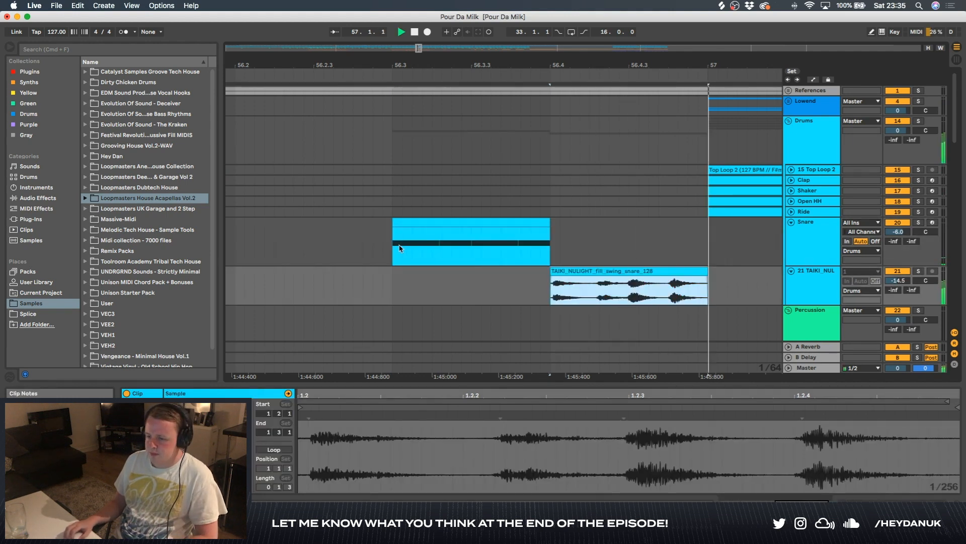
left_click(400, 247)
scroll(401, 248, "down", 10)
left_click(374, 248)
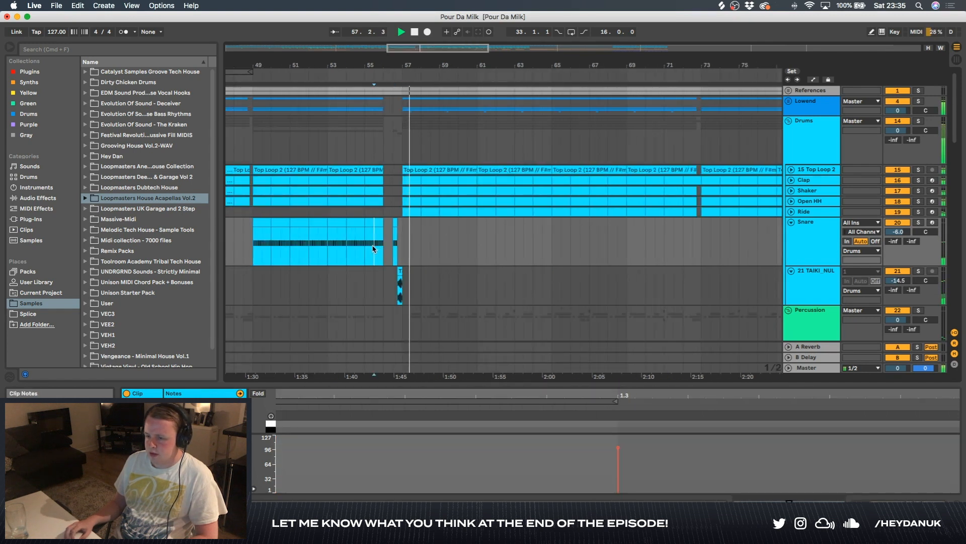
Bypass Kickstart on the Snare track and play the transition from bar 55.4 into bar 57.
scroll(373, 248, "up", 10)
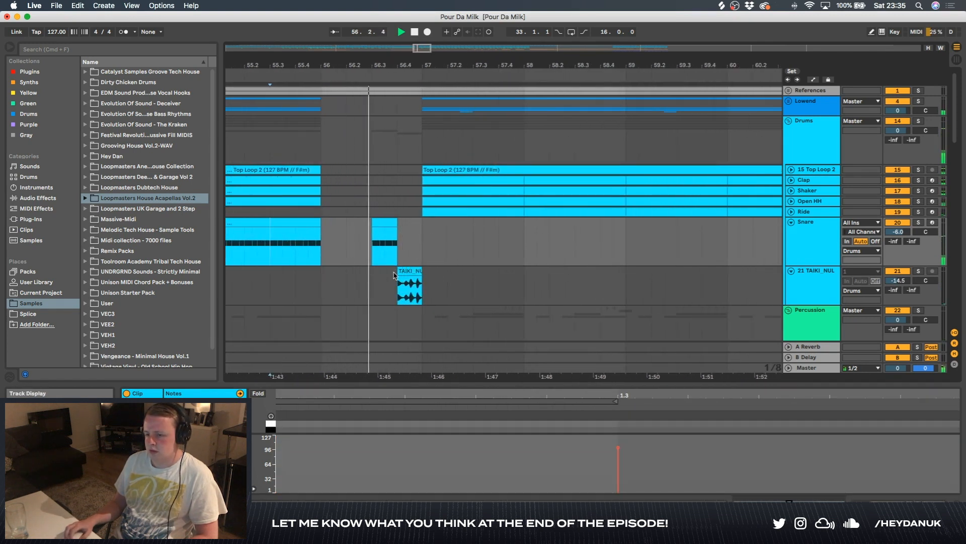
left_click(404, 272)
key("space")
key("shift+Tab")
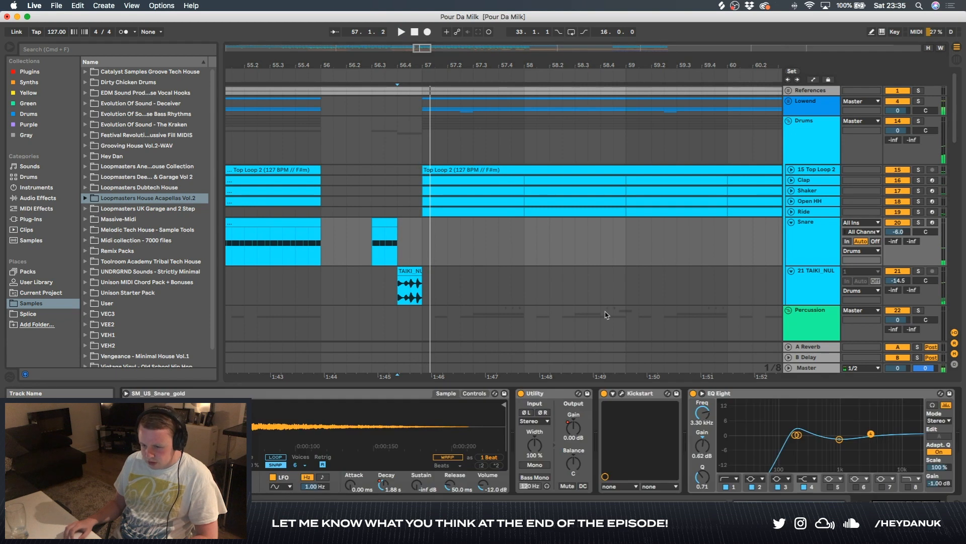
left_click(604, 393)
key("space")
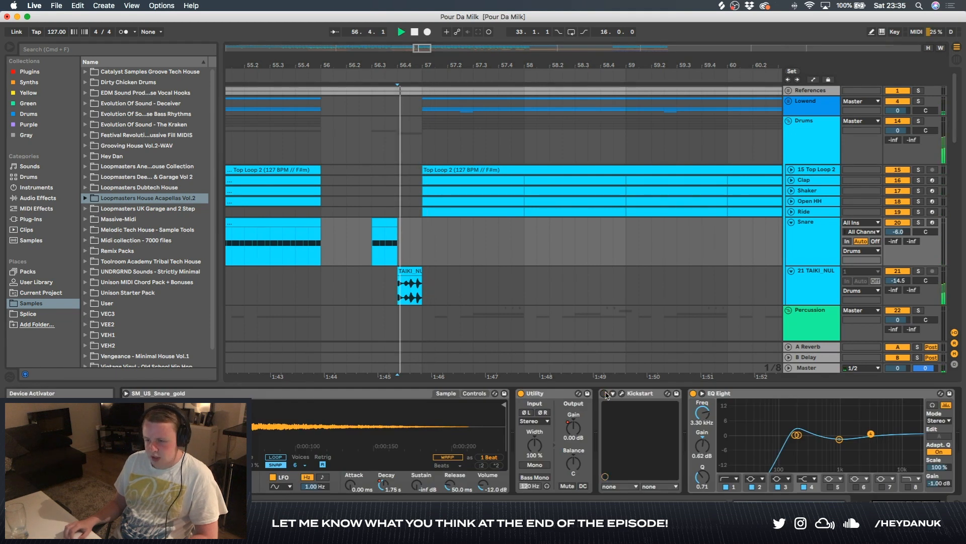
left_click(295, 275)
key("space")
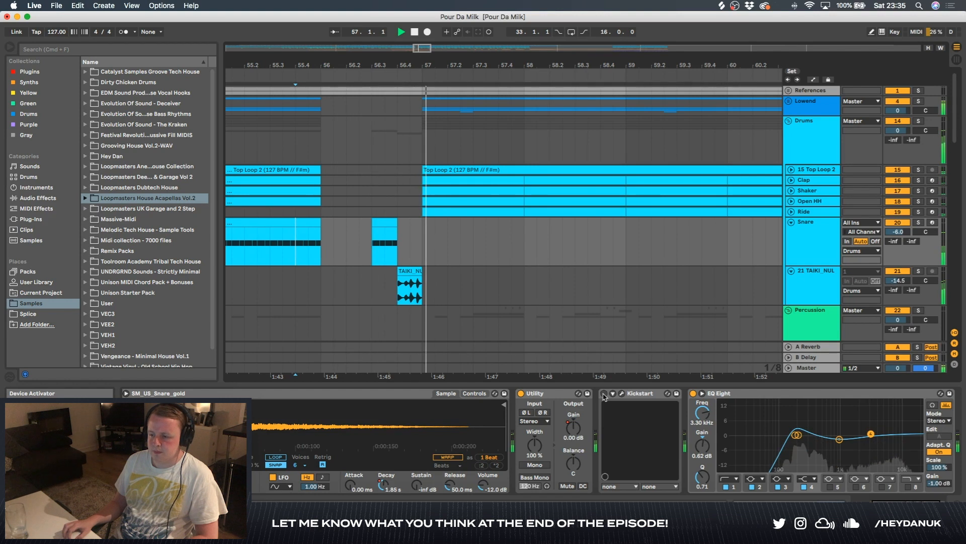
Lower the Snare's Ve Decay automation at bar 56.3 to about 216 ms and play the transition.
left_click(372, 243)
key("a")
left_click_drag(373, 244, 388, 267)
key("space")
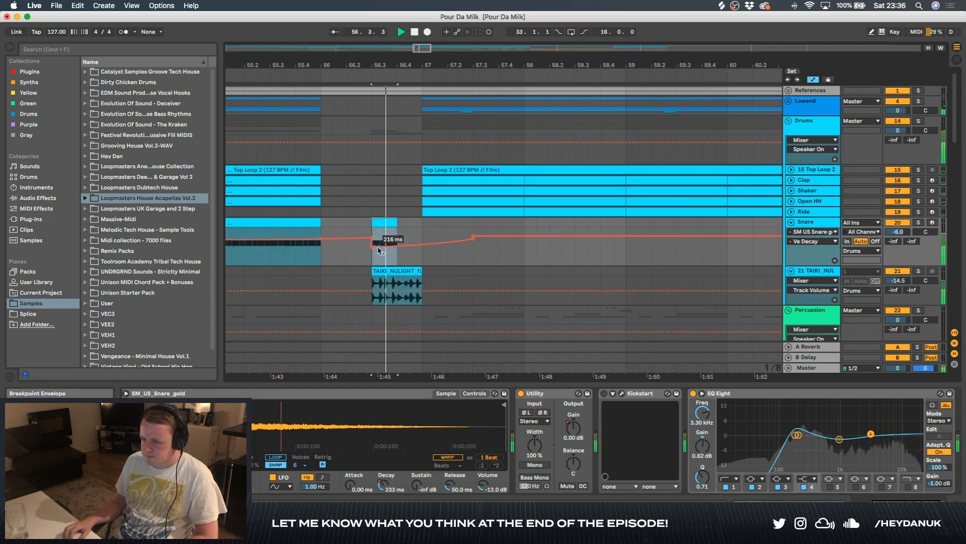
Try trimming the TAIKI_NULIGHT fill's start to bar 56.4 with playback, and undo the trim.
left_click_drag(375, 272, 400, 272)
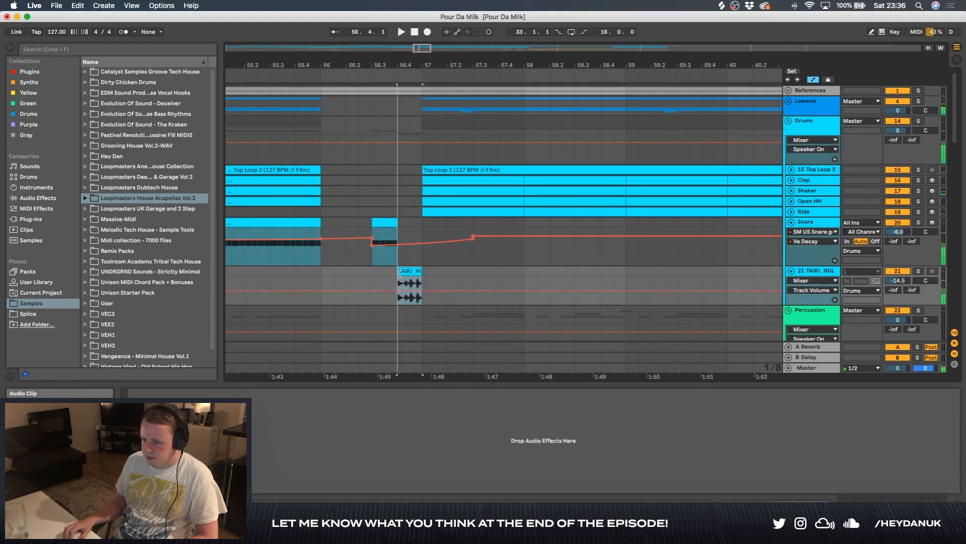
left_click(373, 246)
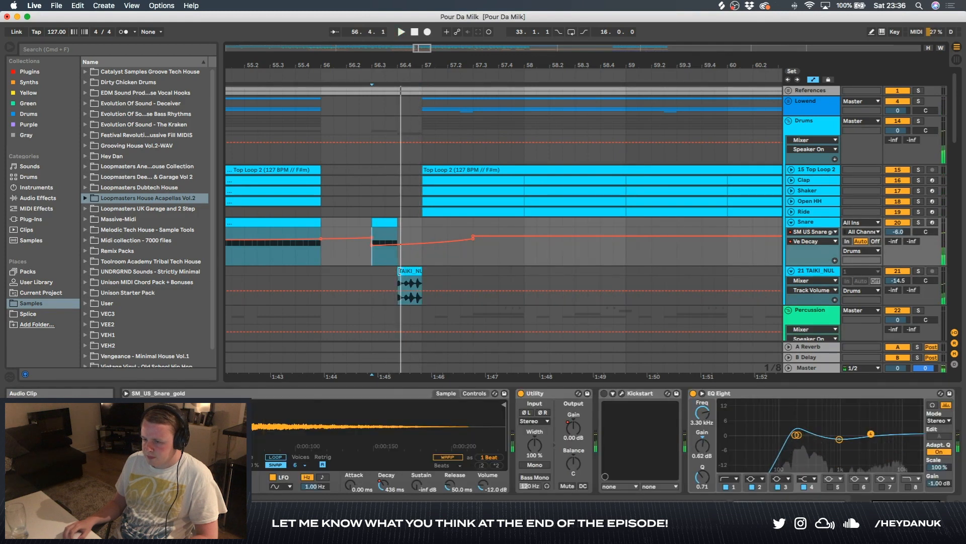
key("a")
key("minus")
key("super+z")
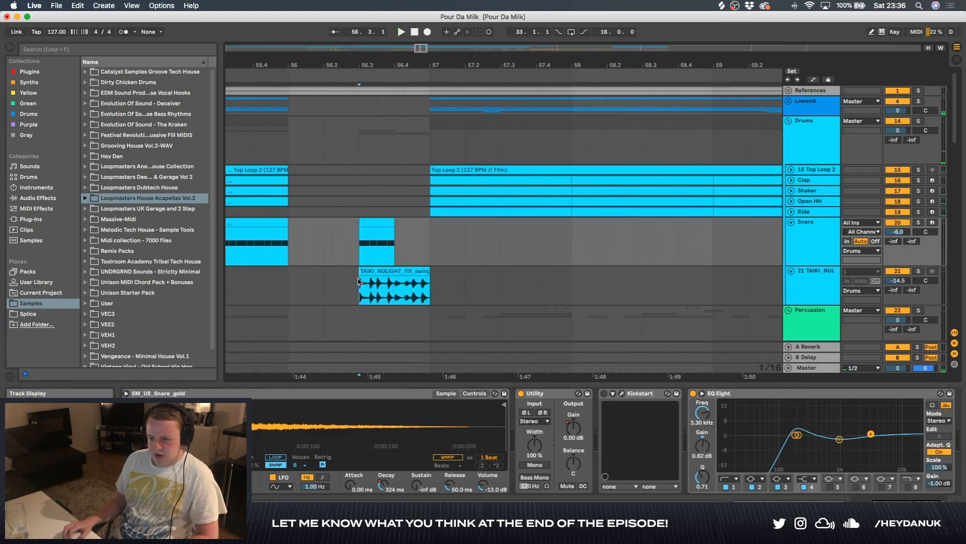
left_click(349, 276)
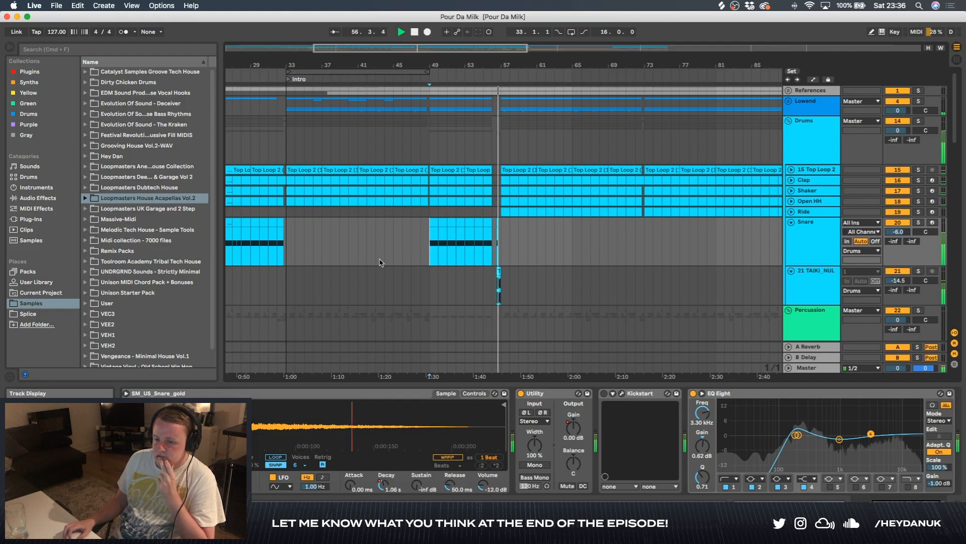
scroll(388, 262, "down", 10)
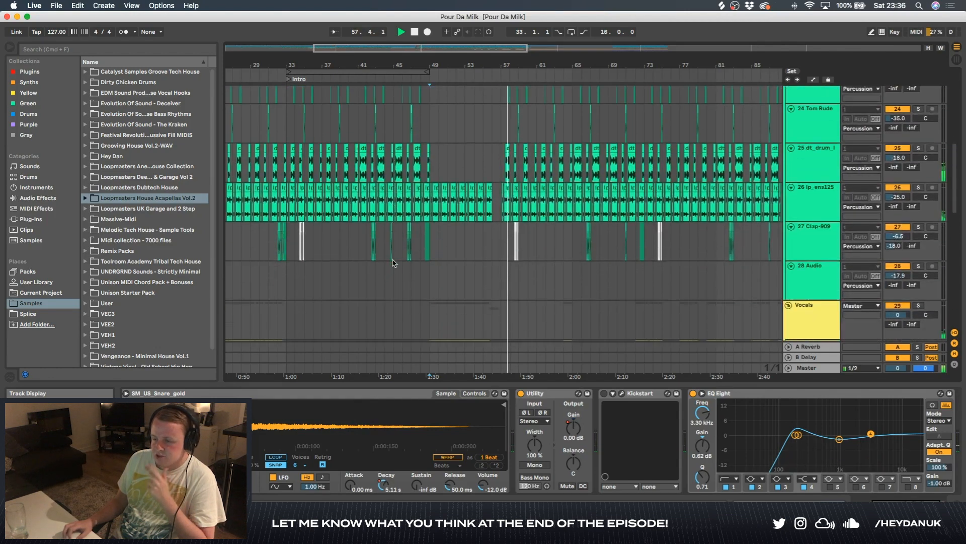
scroll(393, 262, "down", 8)
scroll(499, 277, "up", 5)
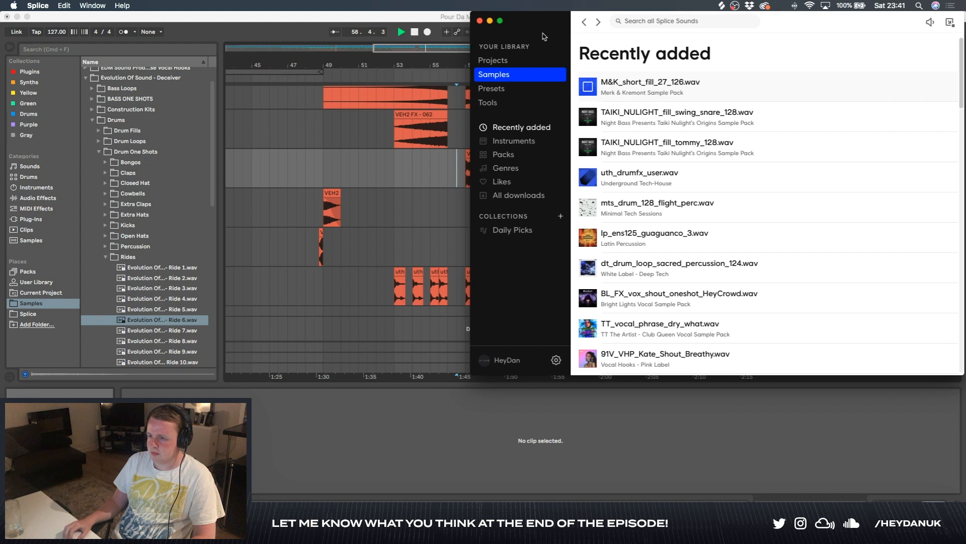
Set the M&K_short_fill_27_126 track's volume to -14.1 and move the track directly below the uth_drum track.
left_click_drag(542, 36, 659, 84)
key("super+w")
left_click_drag(473, 328, 473, 328)
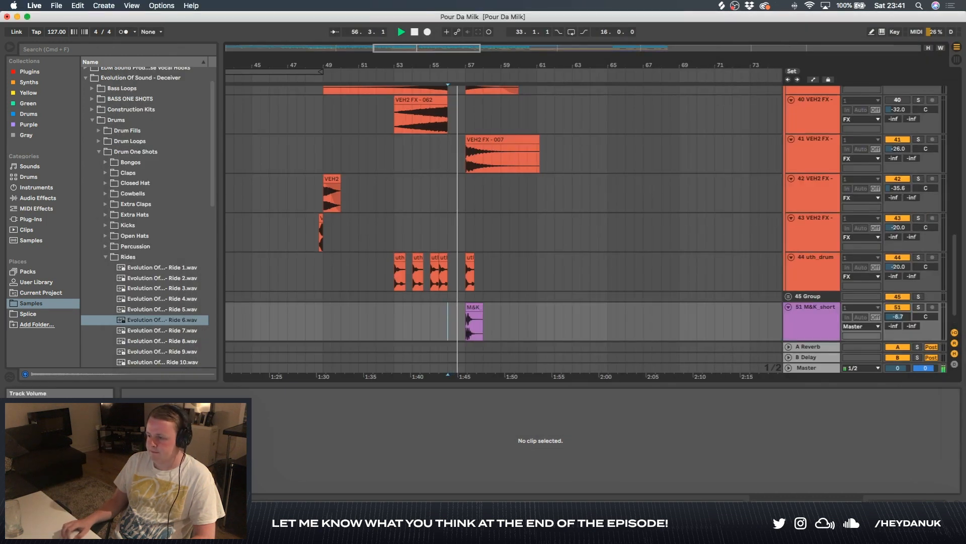
left_click_drag(899, 316, 899, 322)
left_click_drag(811, 322, 821, 291)
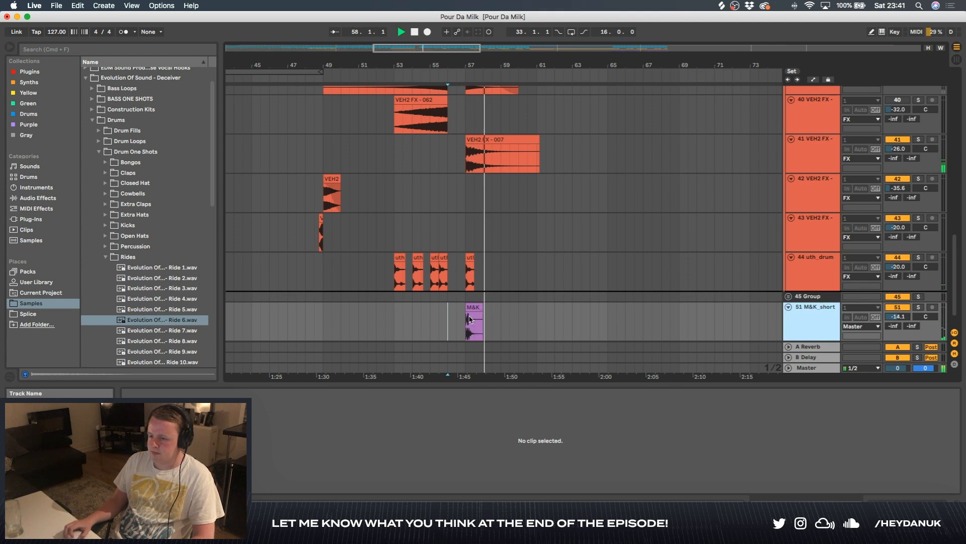
Audition the M&K_short_fill_27_126 clip starting at 56.4.3, and place it back at bar 57.
scroll(469, 319, "up", 5)
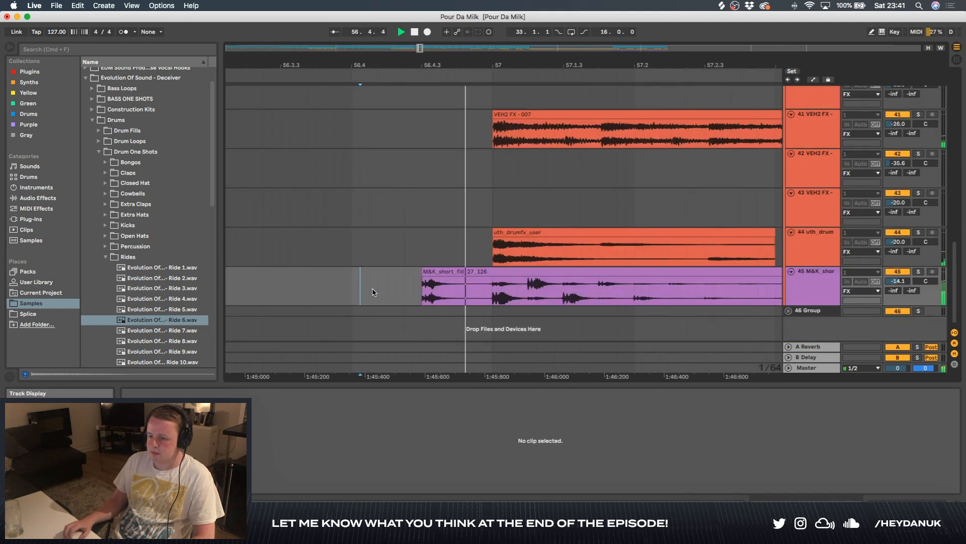
scroll(374, 292, "down", 10)
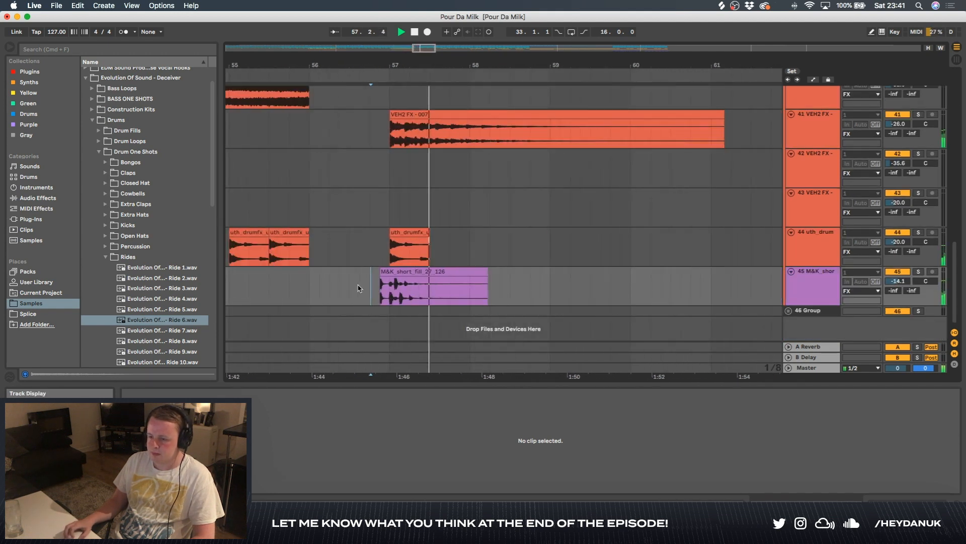
scroll(358, 288, "up", 2)
left_click(400, 297)
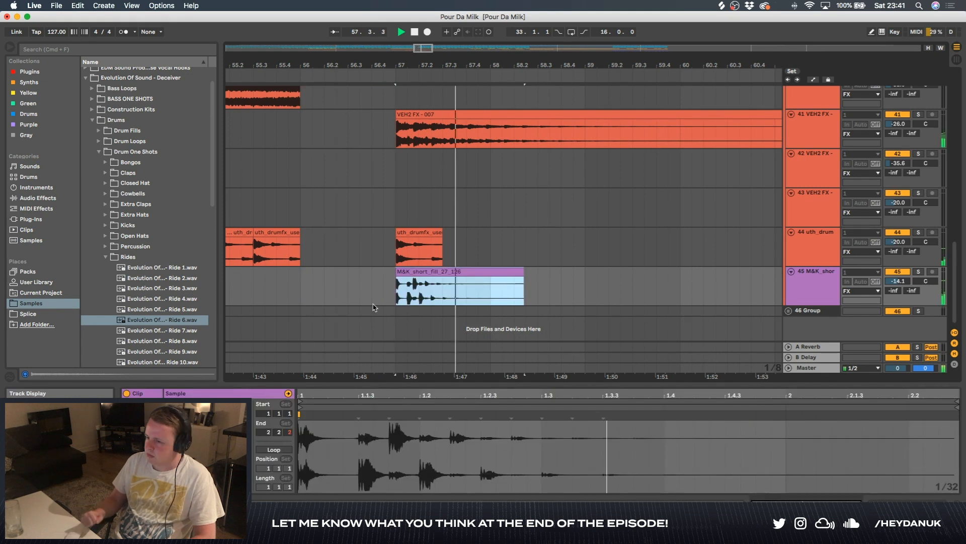
scroll(439, 292, "down", 6)
left_click(826, 282)
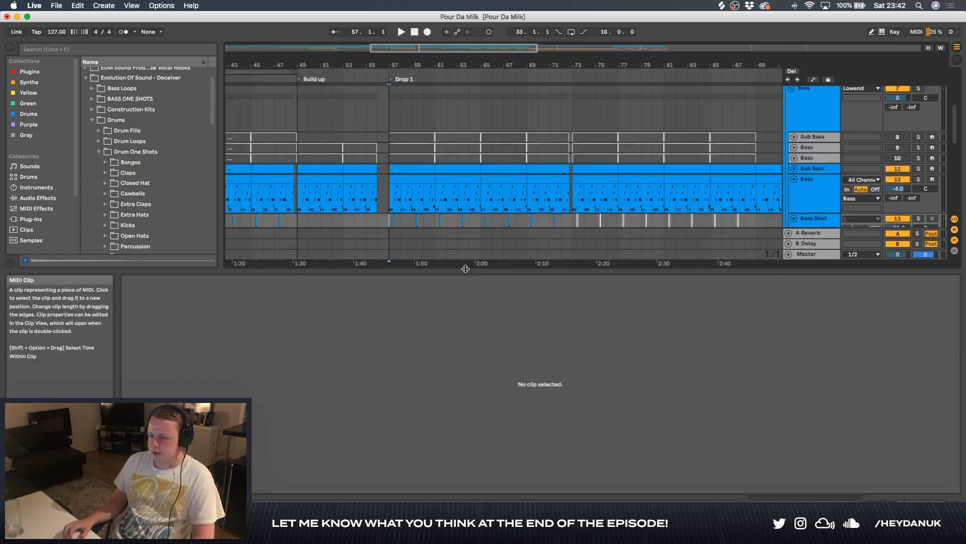
Open the Bass clip at bar 65, lengthen its first F#2 note, and move the second note to A2 at 1.1.3.
scroll(388, 191, "left", 3)
left_click(439, 163)
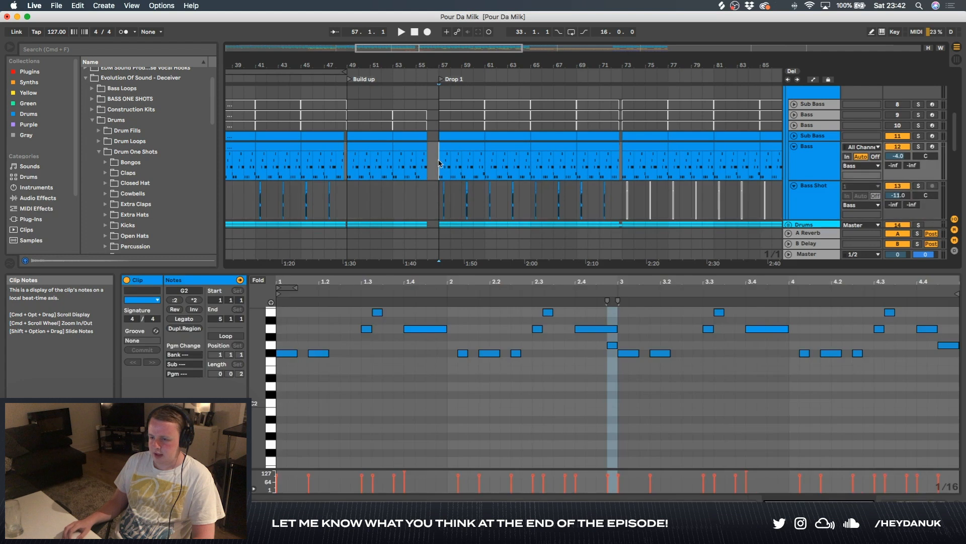
scroll(439, 162, "left", 3)
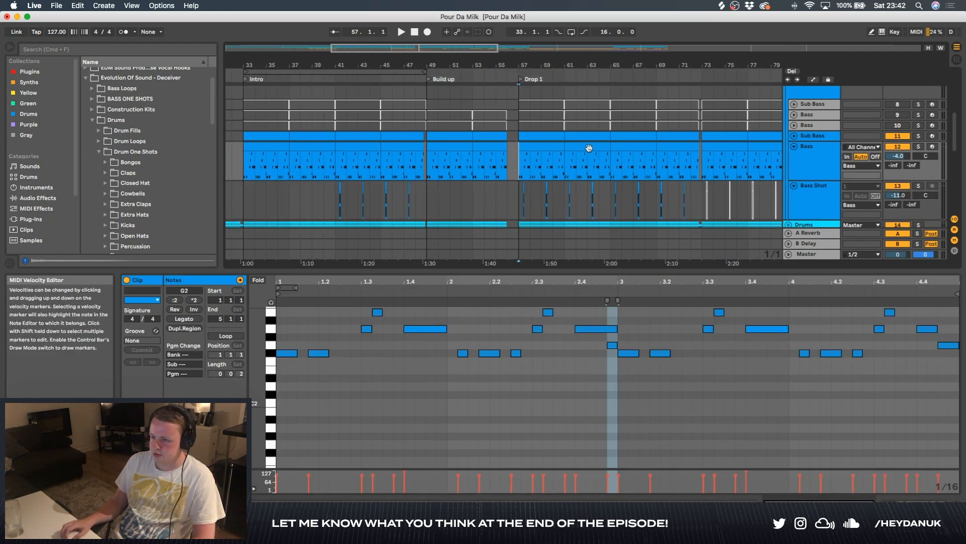
left_click(623, 148)
scroll(663, 161, "right", 3)
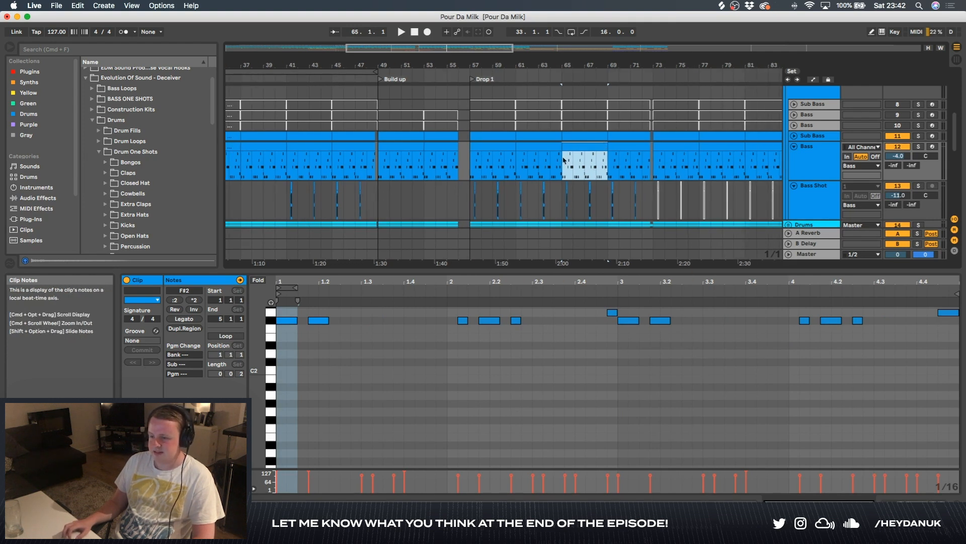
scroll(564, 160, "up", 3)
scroll(578, 162, "down", 4)
scroll(589, 165, "down", 4)
scroll(589, 165, "down", 4)
scroll(588, 165, "down", 3)
scroll(588, 165, "up", 6)
key("space")
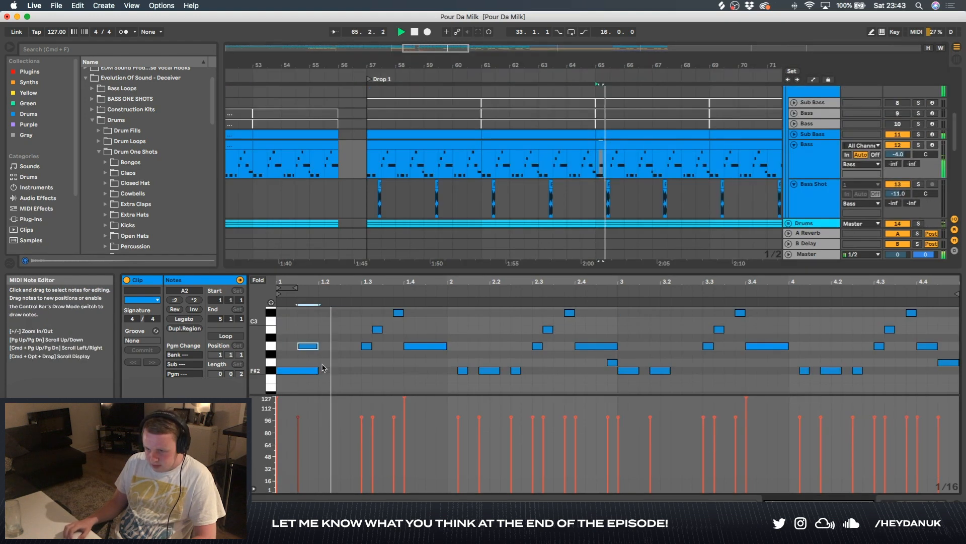
Lengthen the A2 note at 1.1.3 in the bar 65 Bass clip, comparing lengths up to the next A2 note in playback.
key("shift+Right")
key("shift+Right")
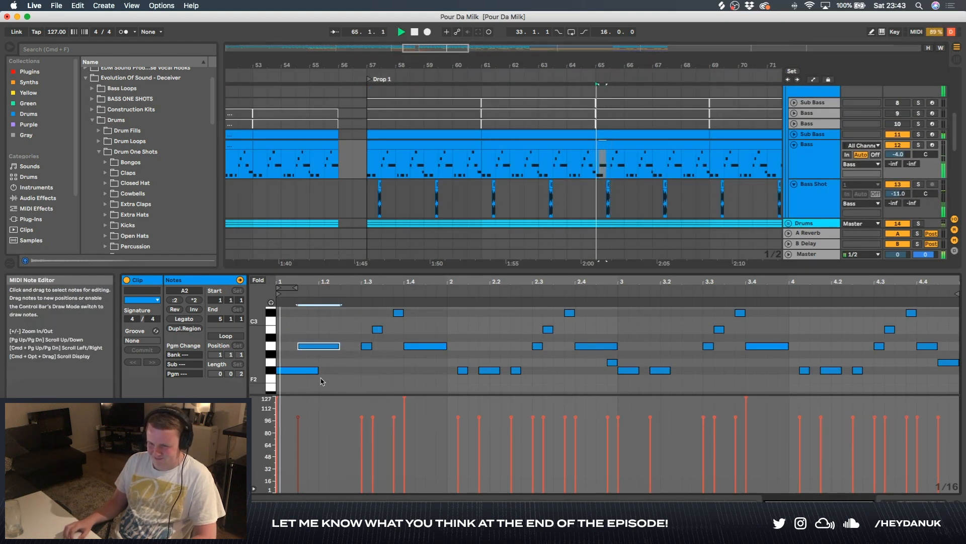
left_click_drag(339, 346, 358, 347)
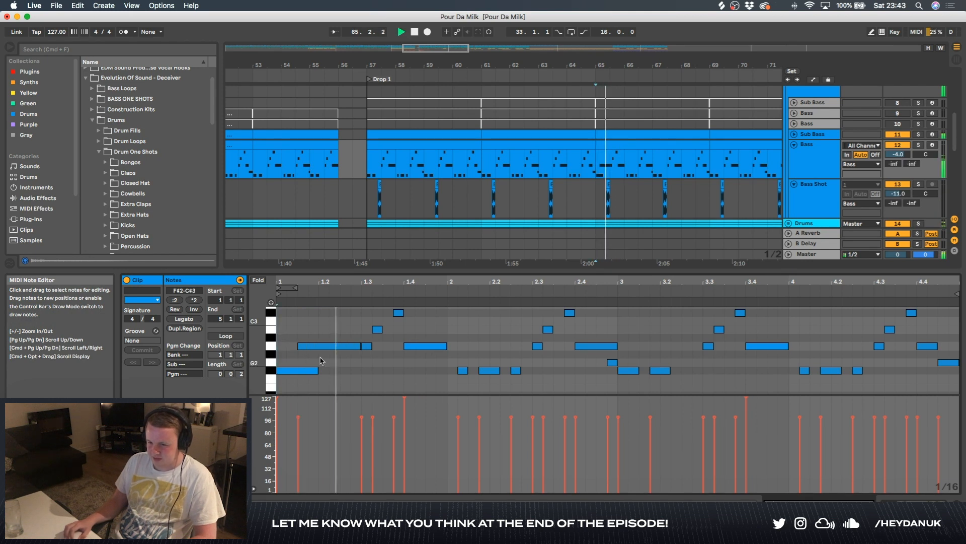
key("space")
key("super+z")
key("shift+Right")
key("shift+Right")
key("shift+Right")
key("shift+Right")
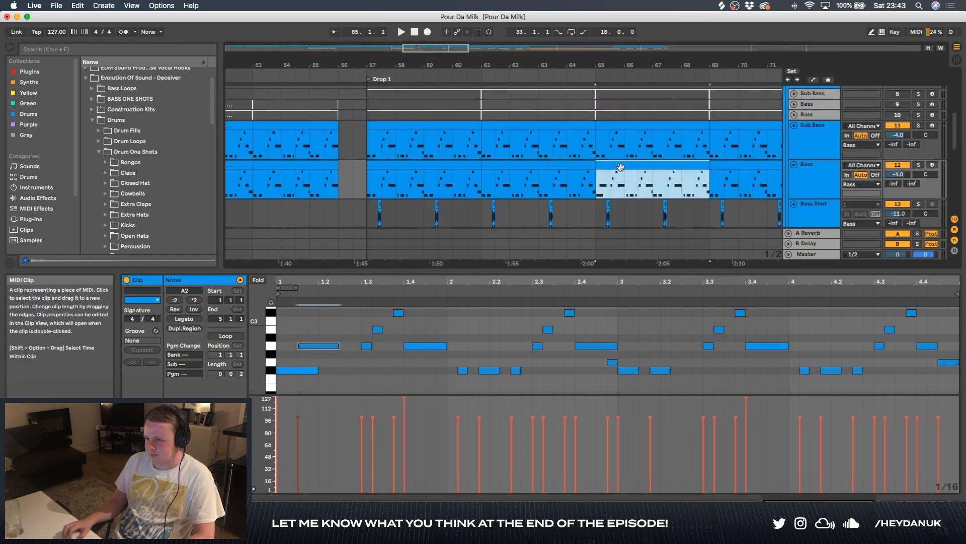
Delete the Drums group's material from bar 65 to 65.3 and play the gap.
key("Up")
scroll(585, 176, "up", 3)
left_click_drag(585, 175, 613, 189)
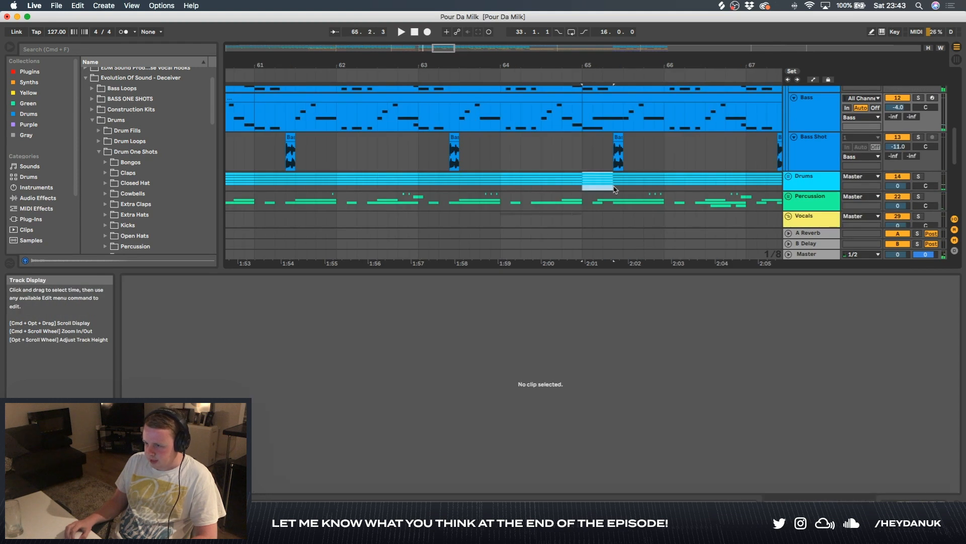
key("Delete")
key("space")
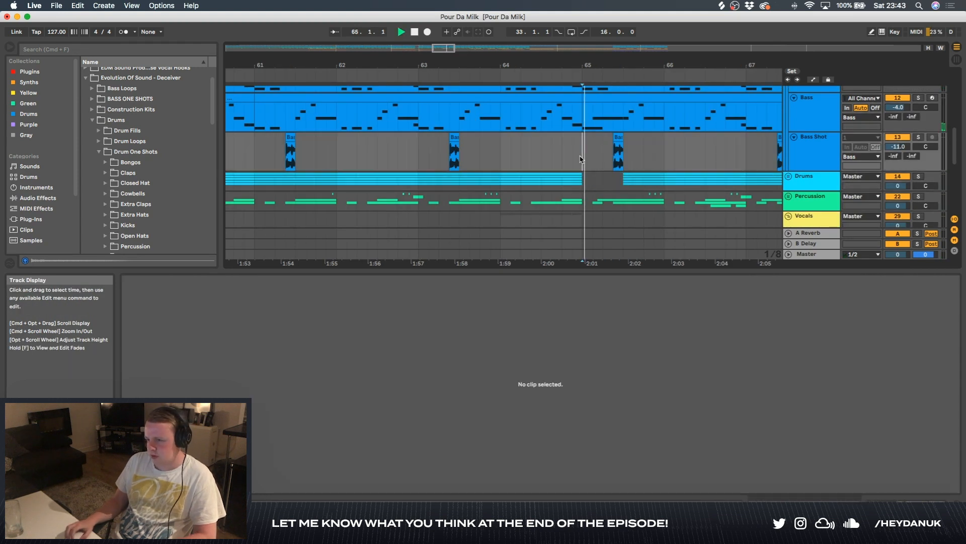
Delete the Percussion from 65.1.3 to 65.3 and the Bass Shot clip just before 65.3, checking with playback.
scroll(573, 167, "down", 3)
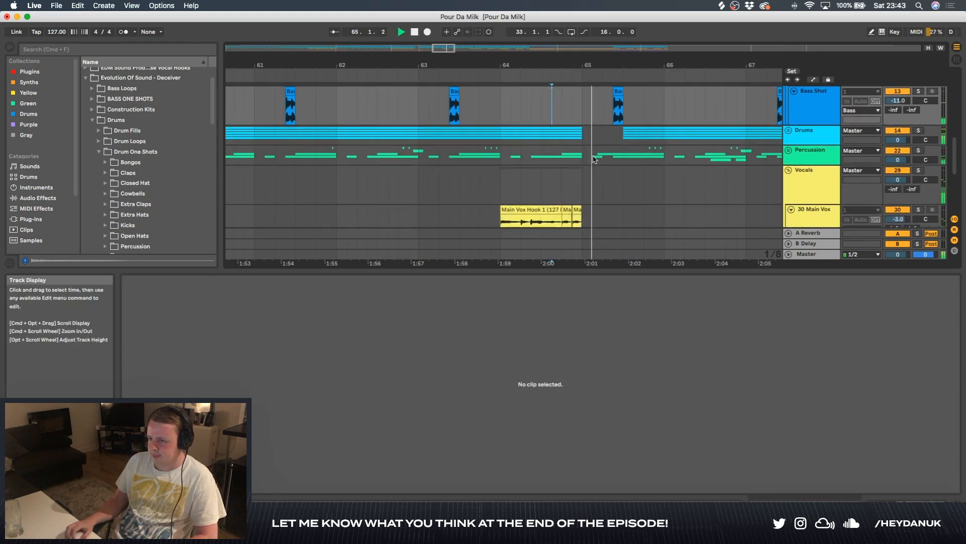
left_click_drag(619, 161, 631, 118)
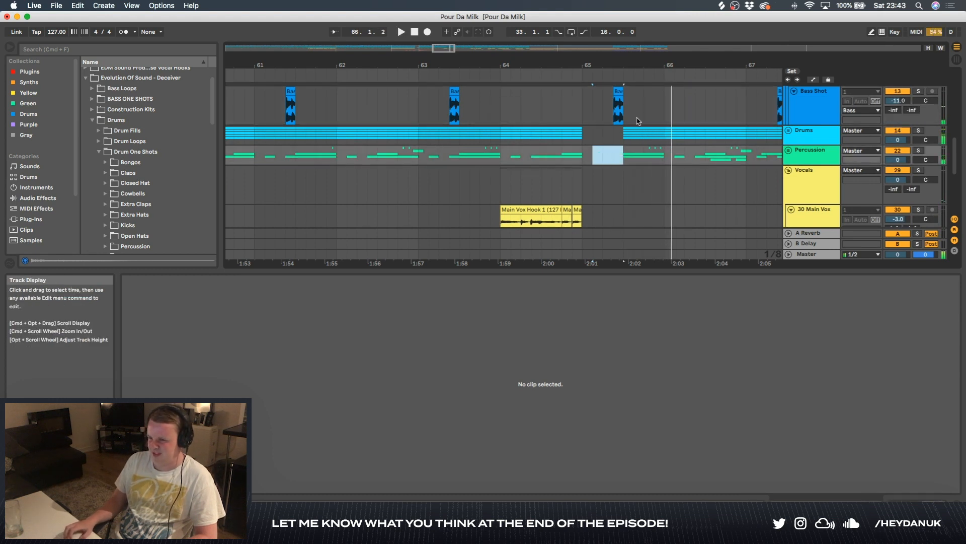
key("Delete")
key("space")
scroll(604, 126, "up", 2)
key("space")
Raise the velocity of the long A2 note at 1.1.3 in the bar 65 Bass clip to 127 and play it.
scroll(596, 129, "up", 3)
key("minus")
left_click(613, 174)
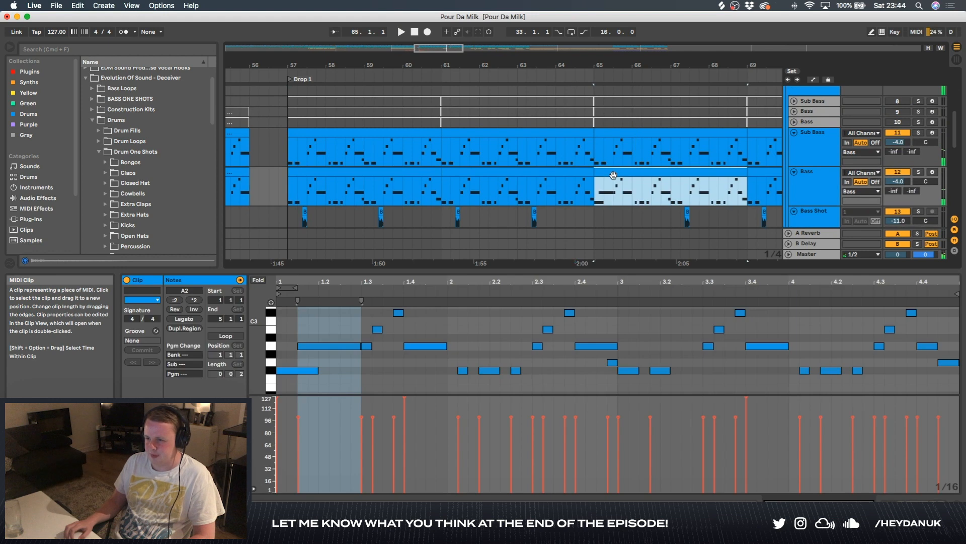
key("space")
left_click(298, 417)
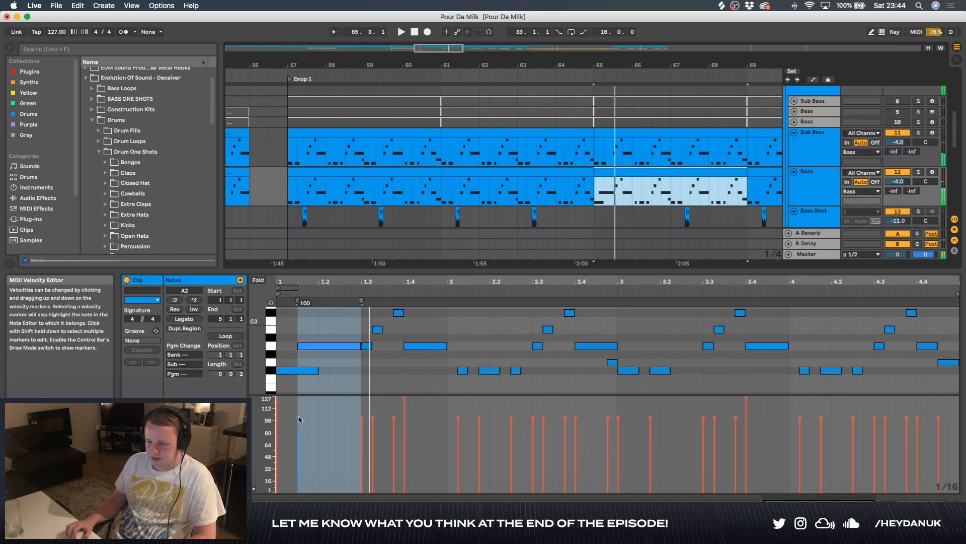
left_click_drag(298, 417, 299, 398)
left_click_drag(614, 191, 599, 191)
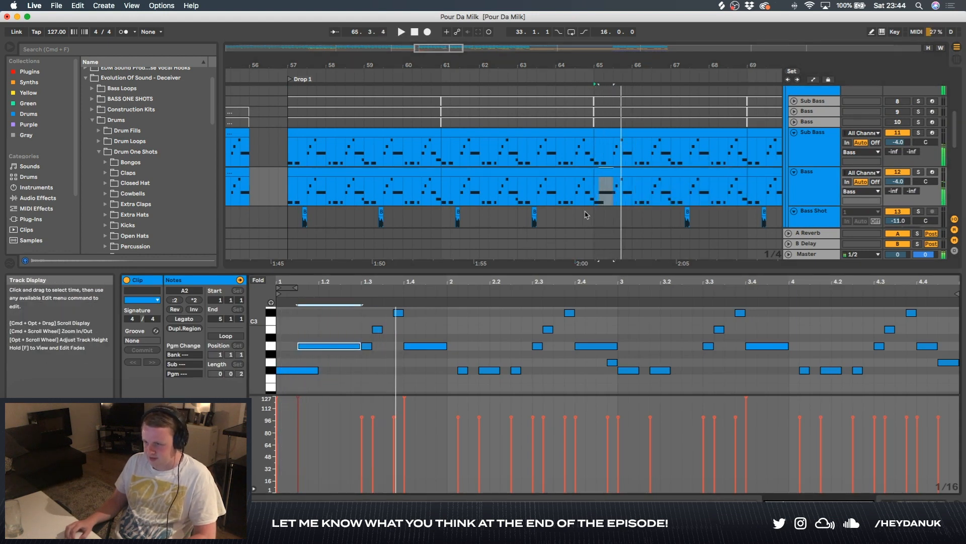
left_click(586, 215)
key("space")
Set the velocity of the A2 note at 1.4 in the bar 65 Bass clip to 99.
scroll(602, 197, "down", 3)
left_click(599, 131)
left_click_drag(404, 398, 404, 418)
key("space")
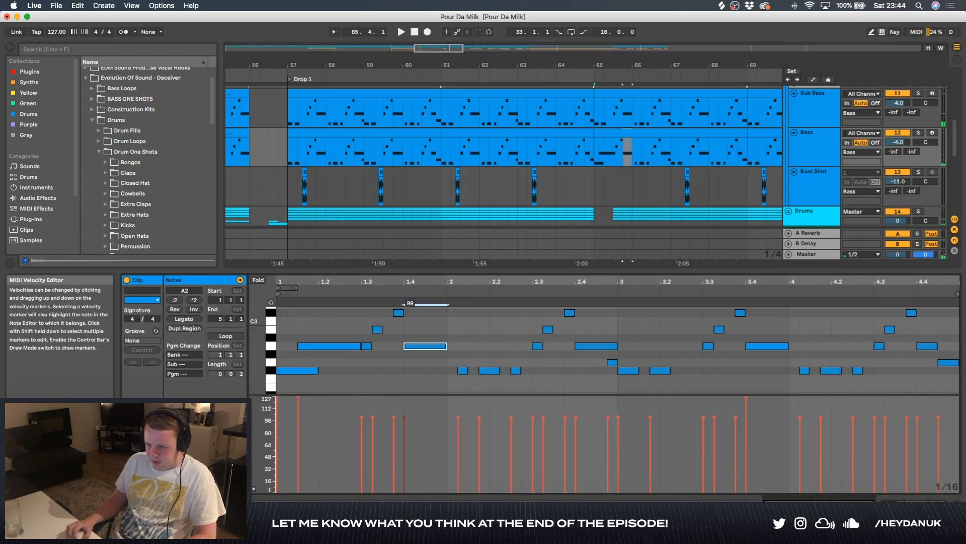
Open the Bass track's Sylenth1 and reposition its window, and show the FilterCtl Cutoff automation in the arrangement.
key("shift+Tab")
left_click(152, 393)
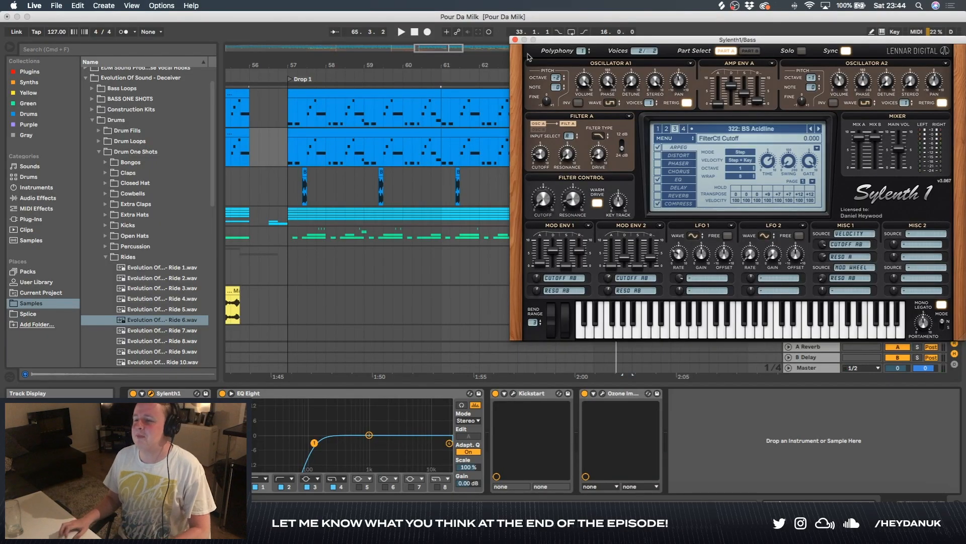
left_click_drag(548, 40, 442, 236)
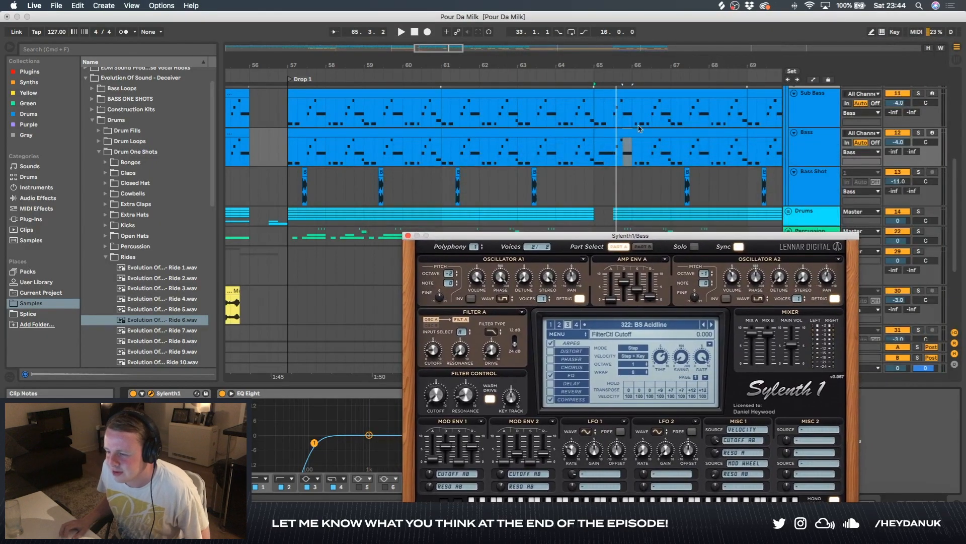
key("a")
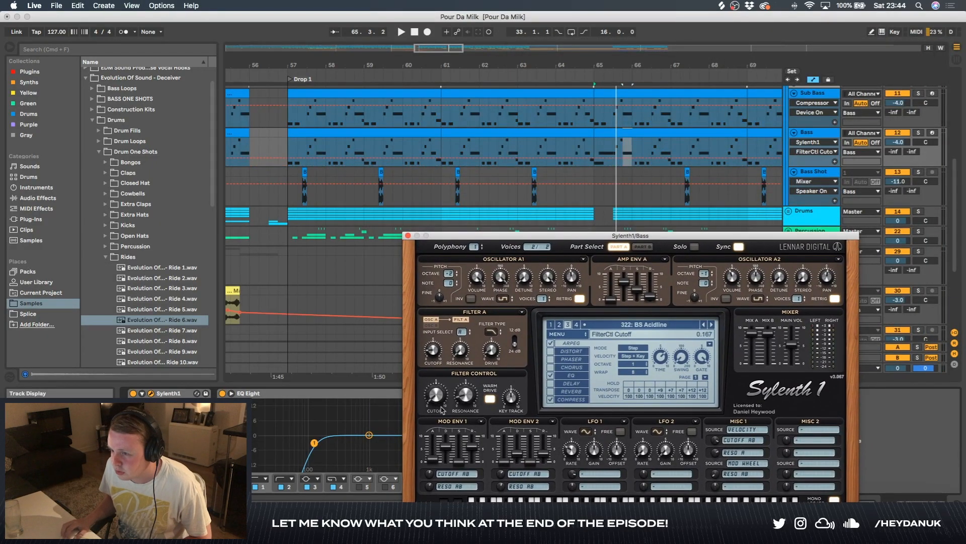
Draw a FilterCtl Cutoff automation ramp on the Bass track from 65.1 up to 0.28 at 65.3, play it, and close Sylenth1.
left_click(594, 169)
left_click_drag(594, 165, 613, 148)
key("space")
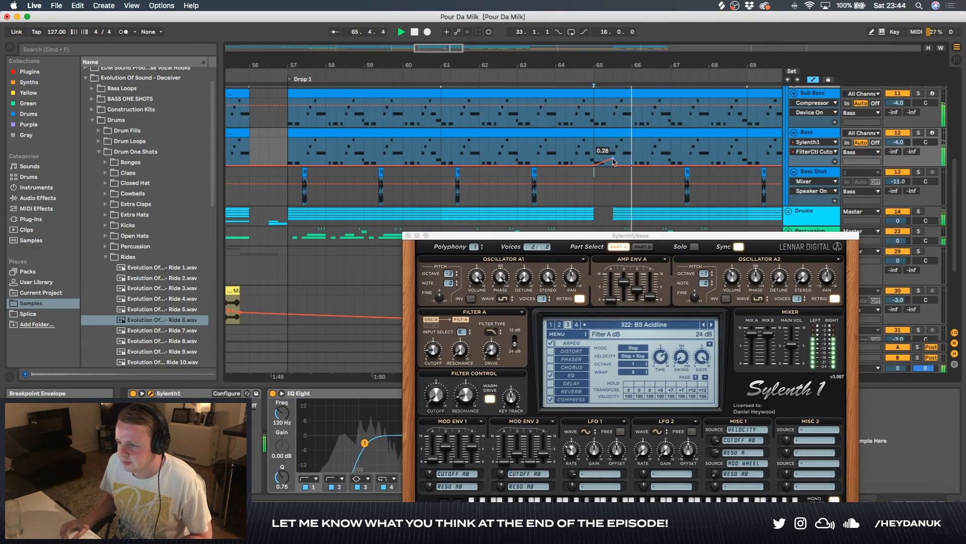
key("a")
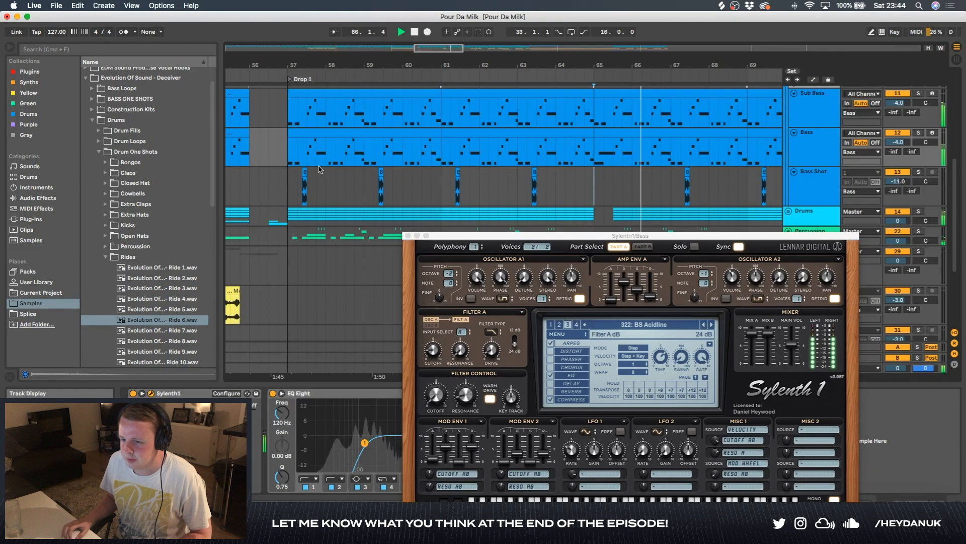
left_click(408, 235)
scroll(432, 208, "down", 3)
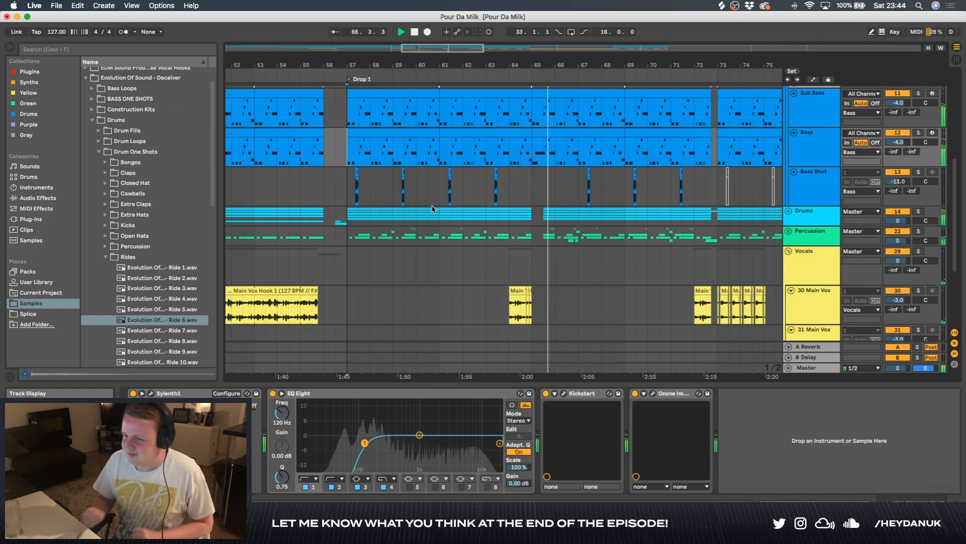
Examine the arrangement from Drop 1 through the Breakdown, with the Bass section from bar 65 to 69 selected.
key("space")
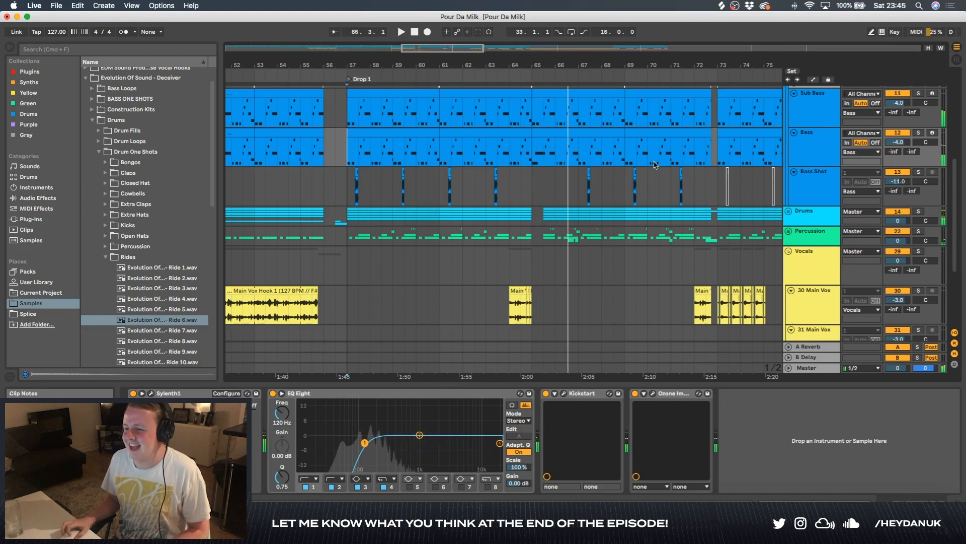
key("plus")
left_click_drag(398, 151, 467, 149)
key("minus")
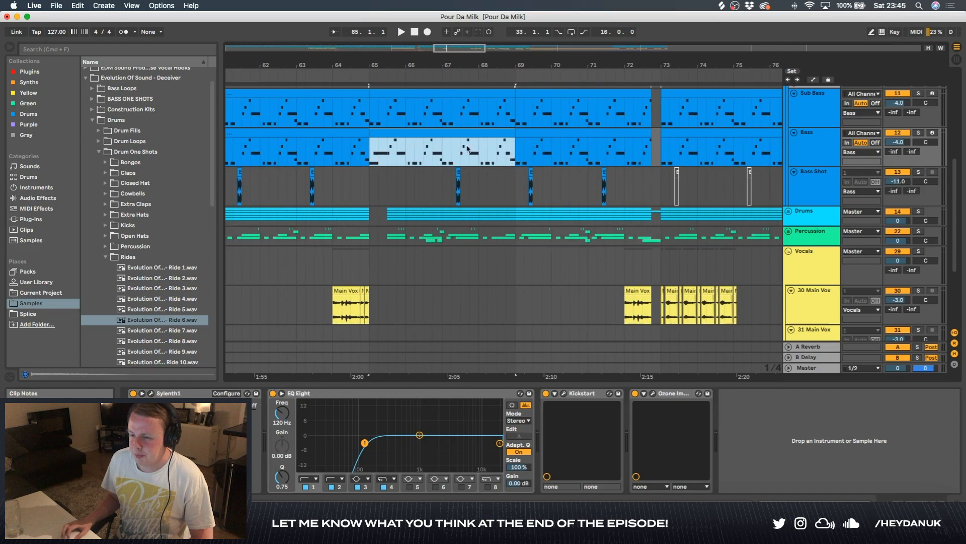
left_click(829, 158)
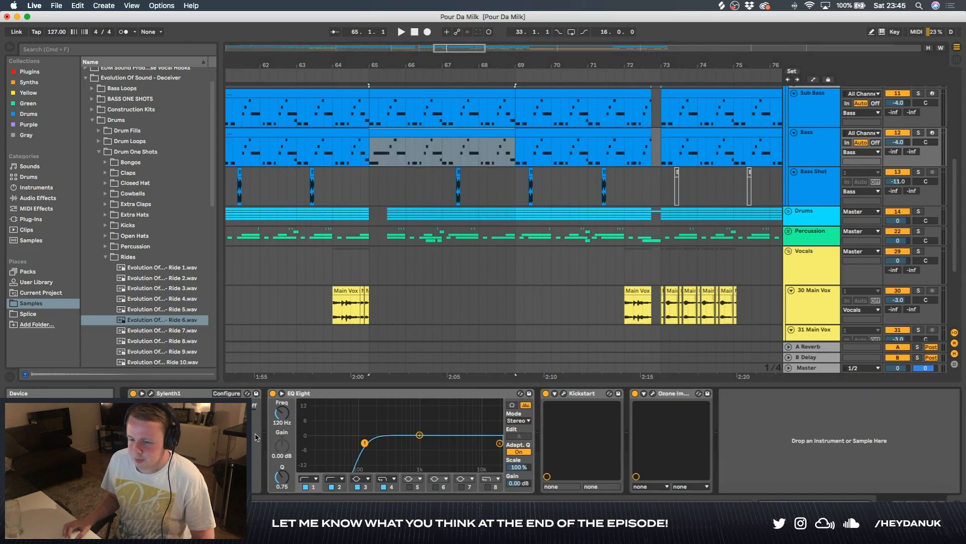
key("minus")
key("minus")
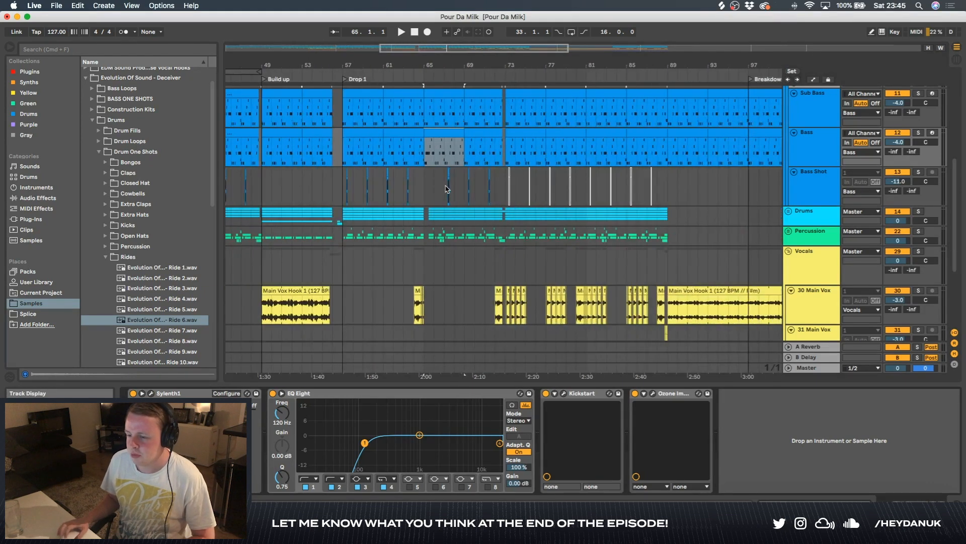
key("minus")
key("minus")
scroll(593, 309, "down", 5)
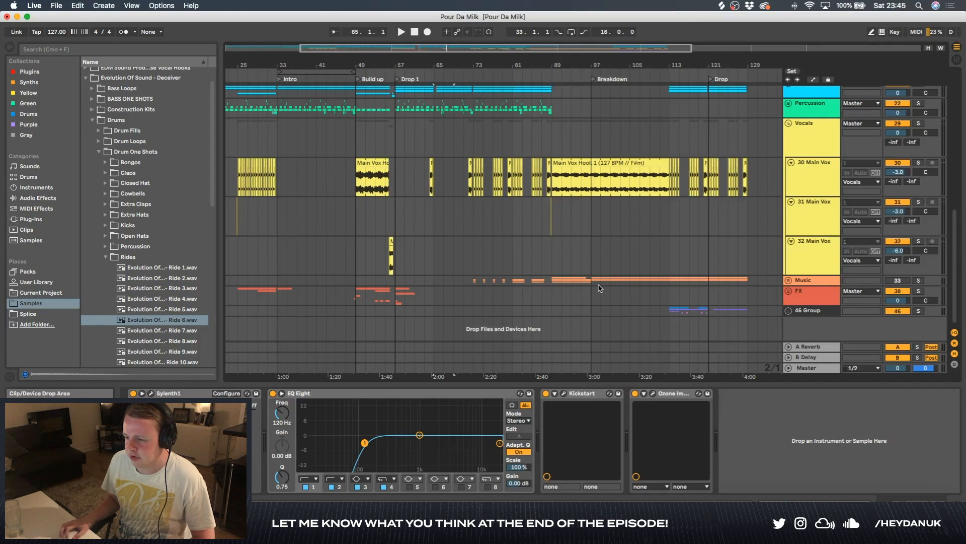
scroll(599, 288, "up", 2)
scroll(383, 236, "up", 5)
key("plus")
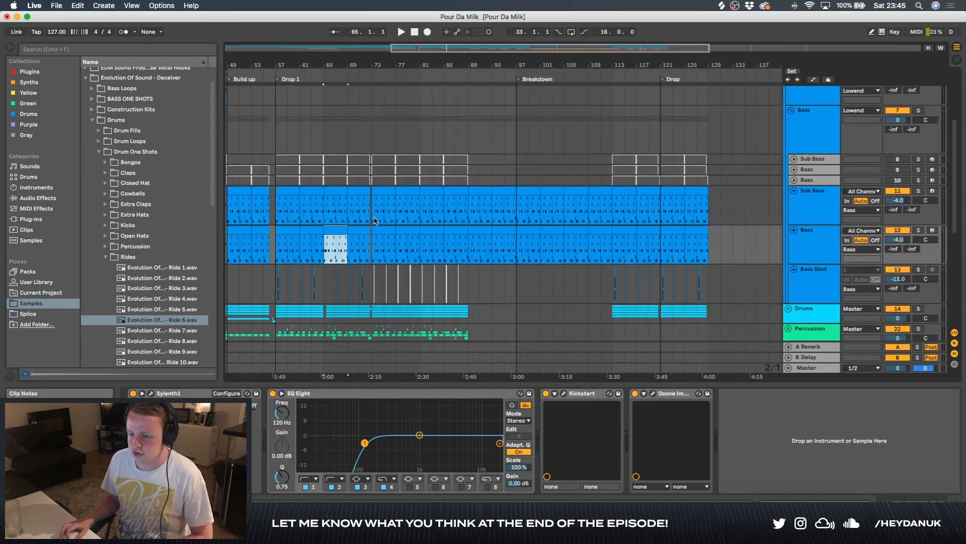
scroll(322, 244, "down", 3)
Expand the Percussion group and copy the bar 66 Clap-909 hit to 64.4, with a second copy just after it.
left_click(548, 213)
key("plus")
key("plus")
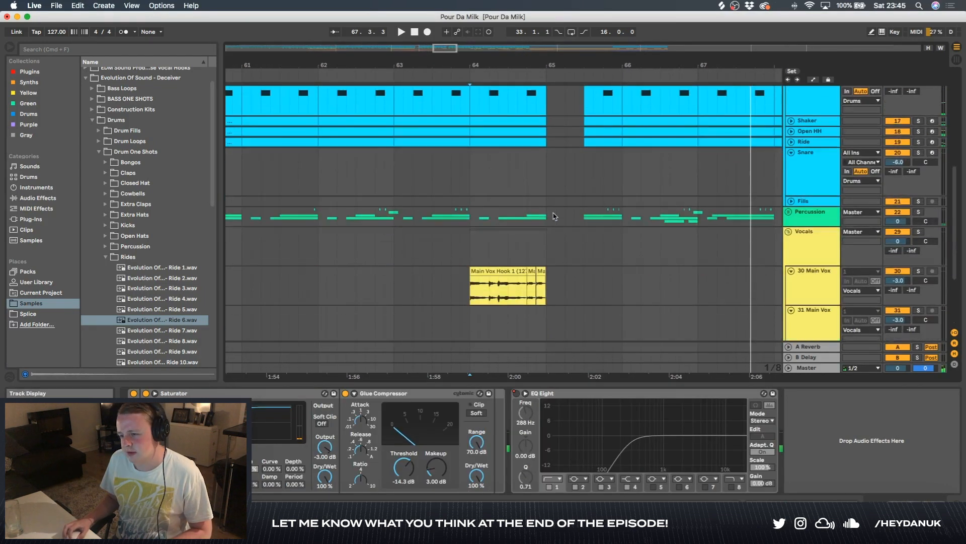
left_click(789, 211)
scroll(635, 231, "down", 5)
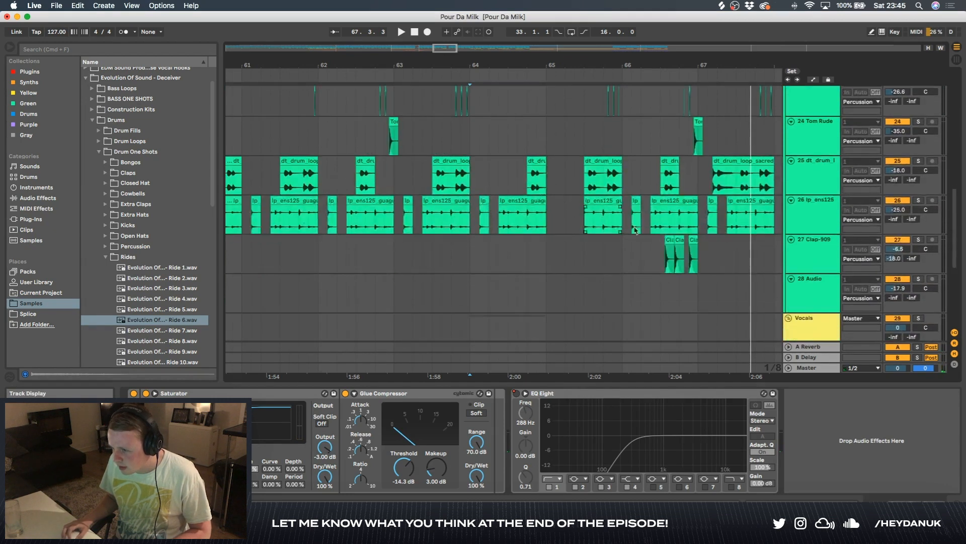
left_click(680, 241)
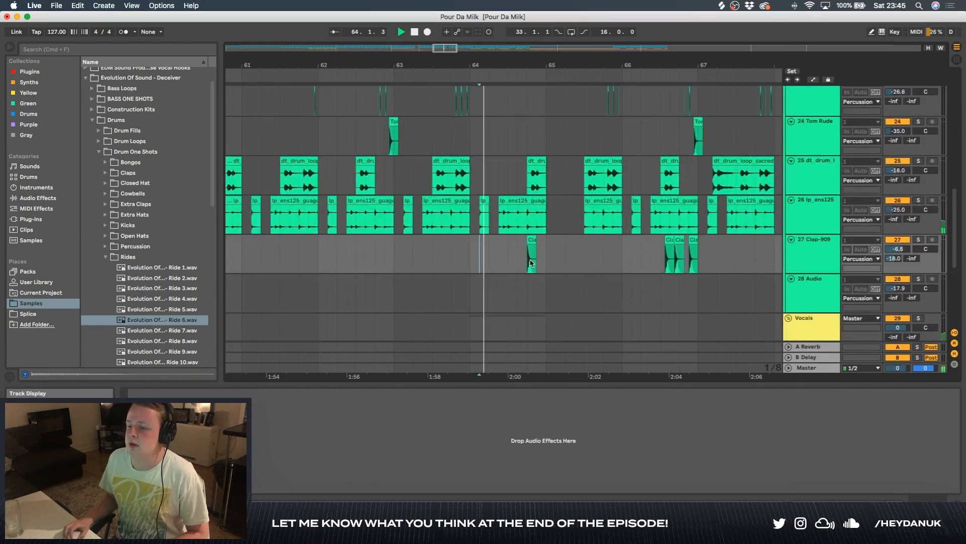
left_click(542, 262)
key("super+v")
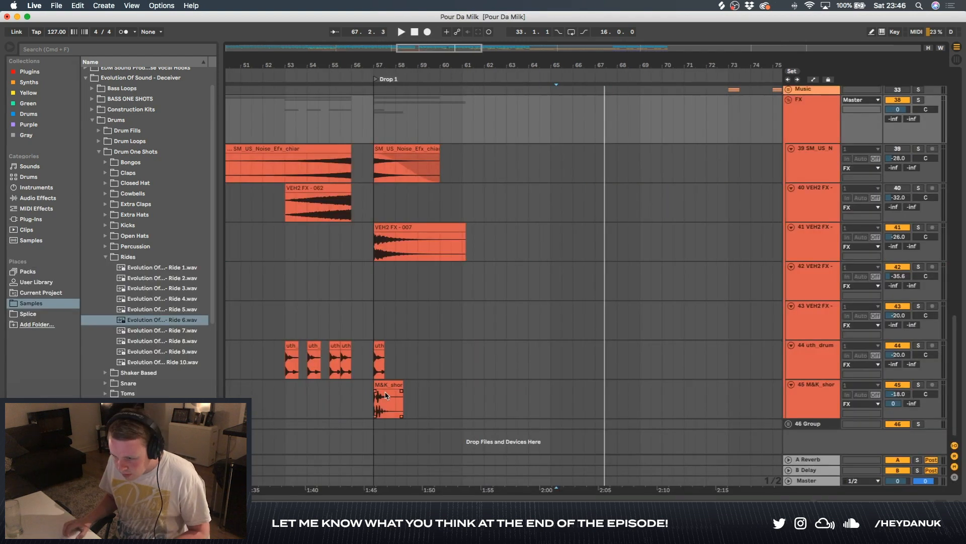
Copy the short reverse effect before bar 49 on FX track 43 to 65.2, ending at 65.3, and play it.
scroll(407, 378, "left", 5)
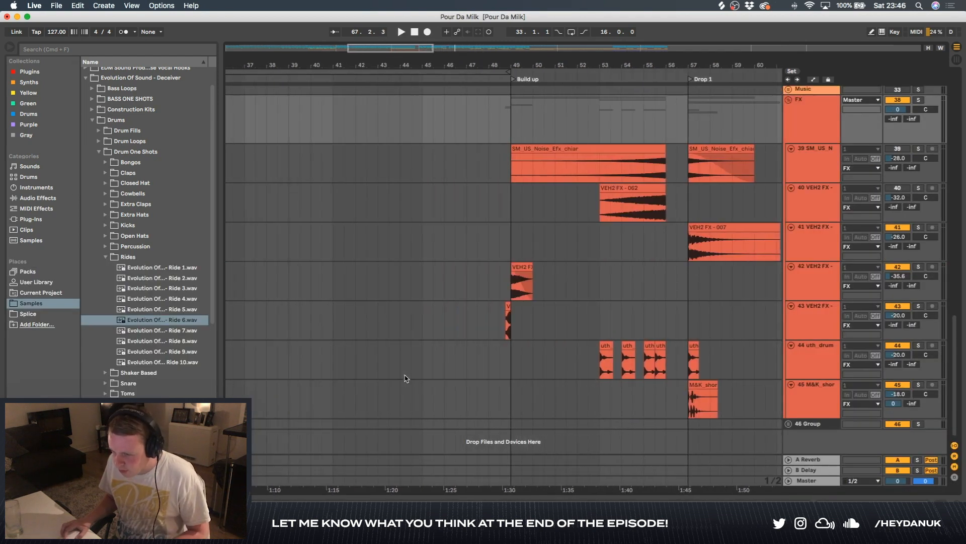
left_click(507, 309)
scroll(505, 309, "right", 8)
key("space")
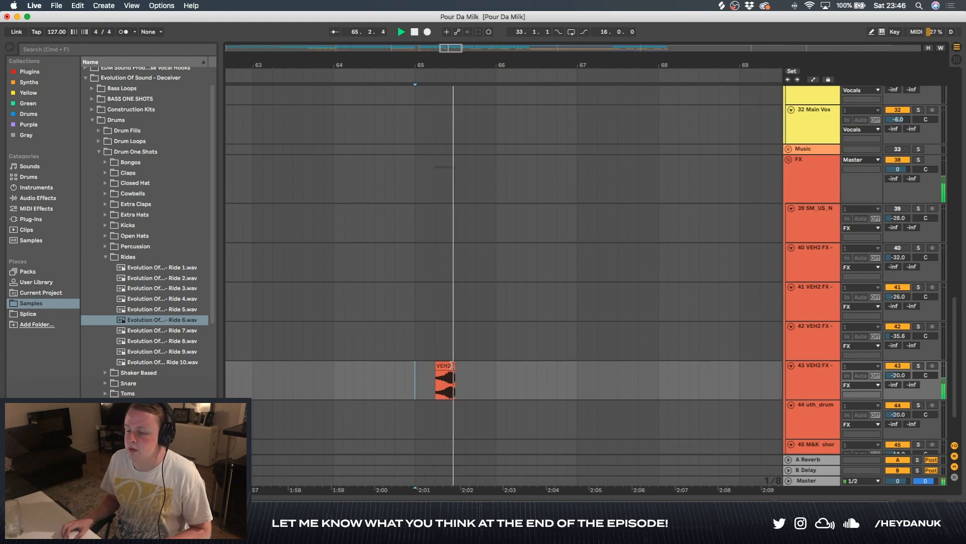
scroll(452, 366, "down", 10)
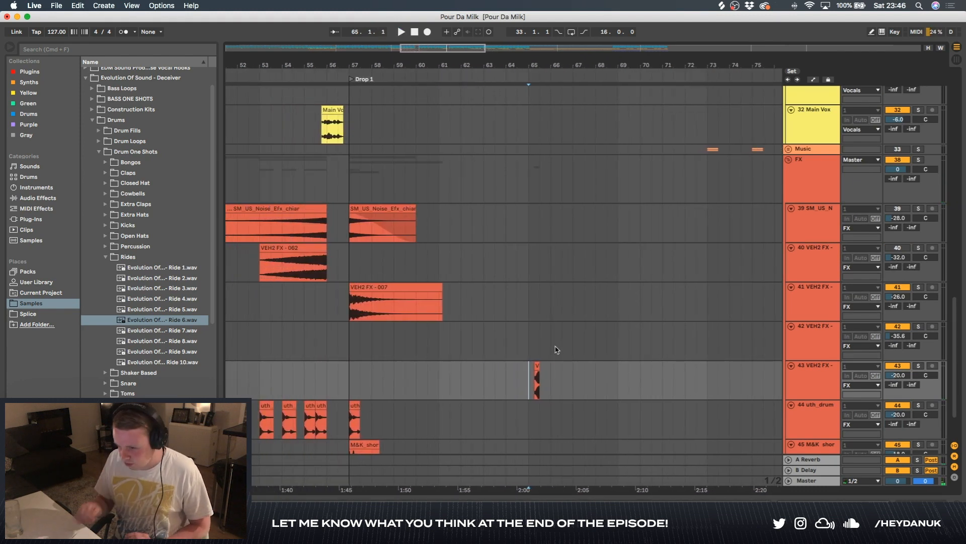
Try a copy of the bar 57 uth_drum hit at 65.3, playing the section with and without it.
left_click(355, 421)
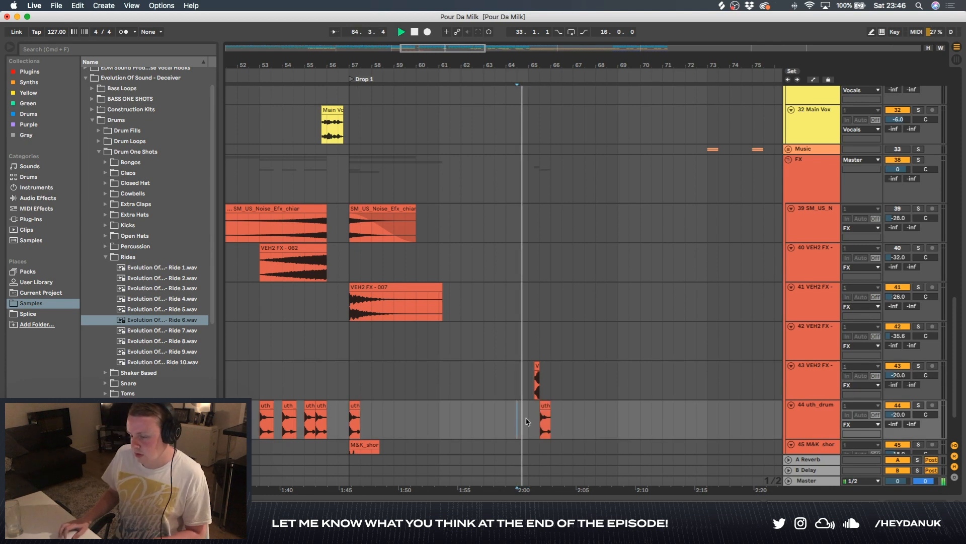
left_click(542, 406)
key("space")
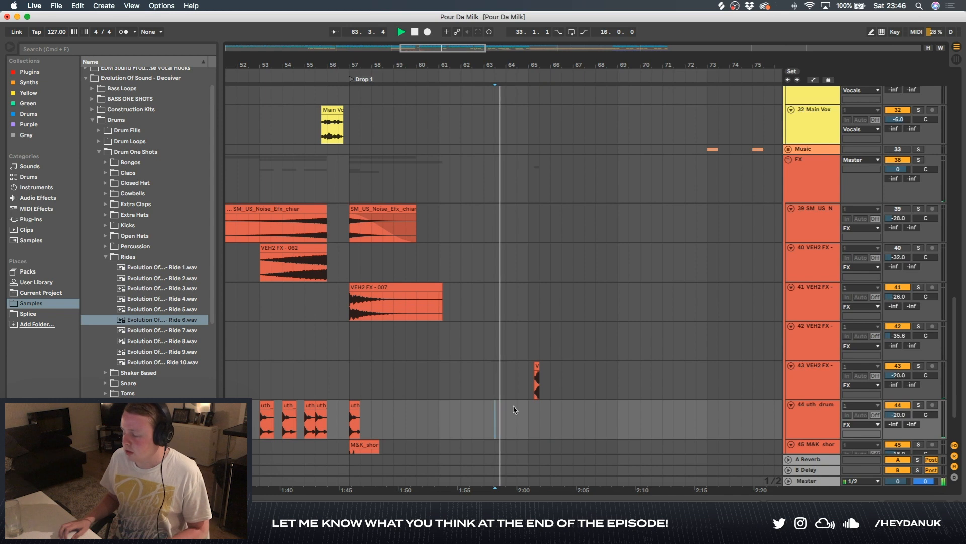
Open the bar 65 Bass clip's notes and try a higher velocity on the F#2 note at 2.2.3 with playback.
scroll(523, 401, "up", 1)
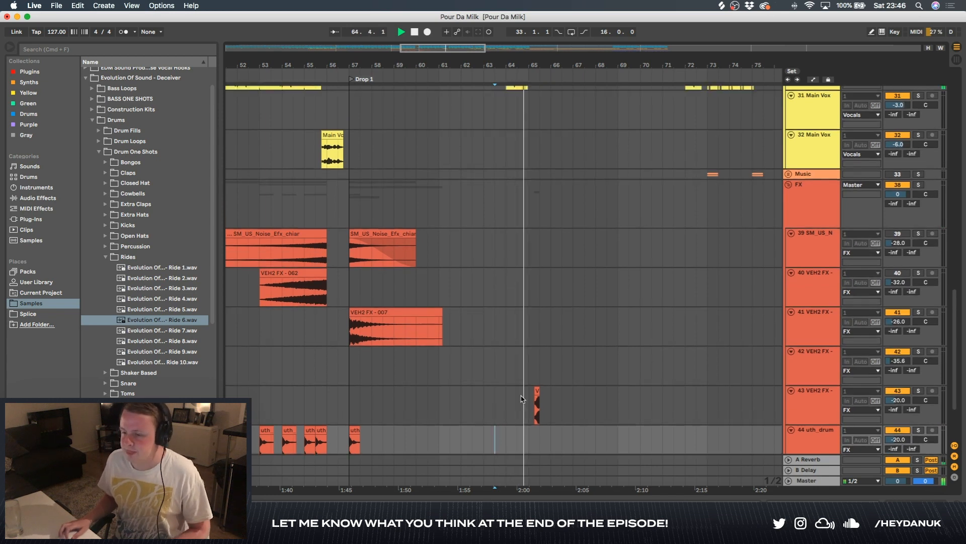
key("minus")
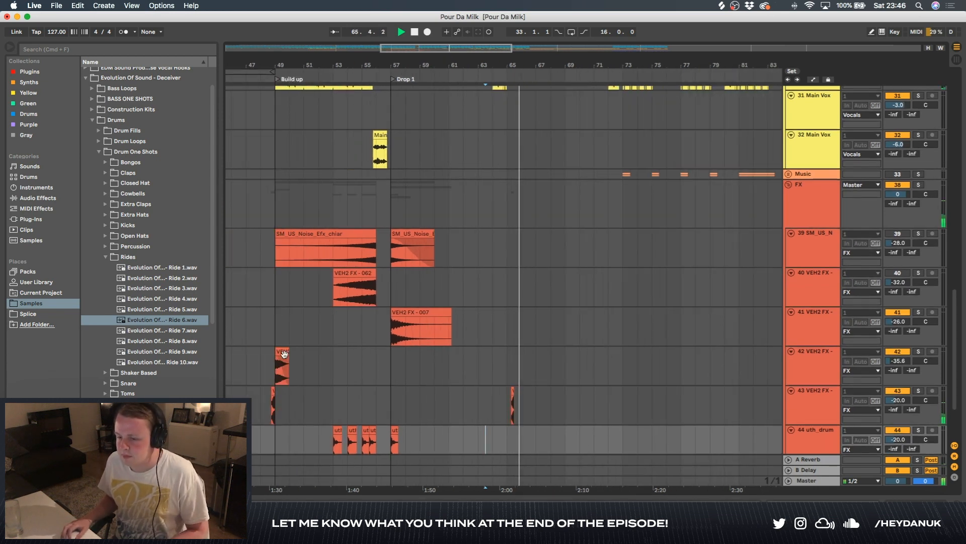
scroll(595, 376, "up", 5)
scroll(594, 377, "down", 6)
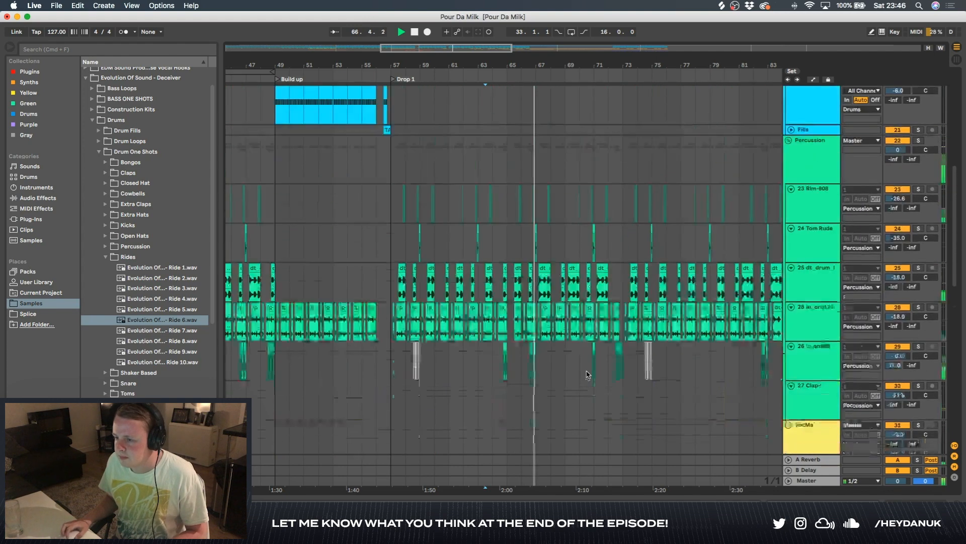
key("super+alt+l")
left_click_drag(512, 446, 512, 441)
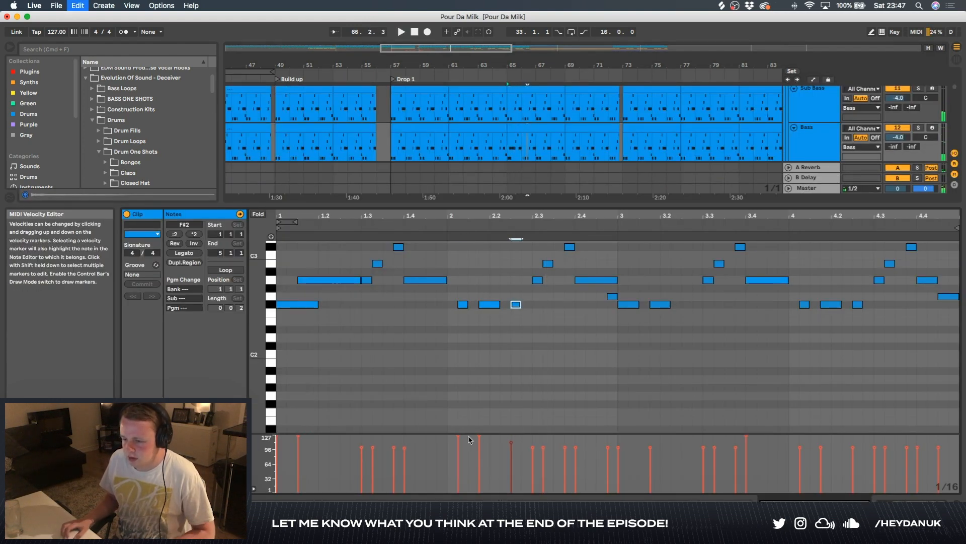
key("space")
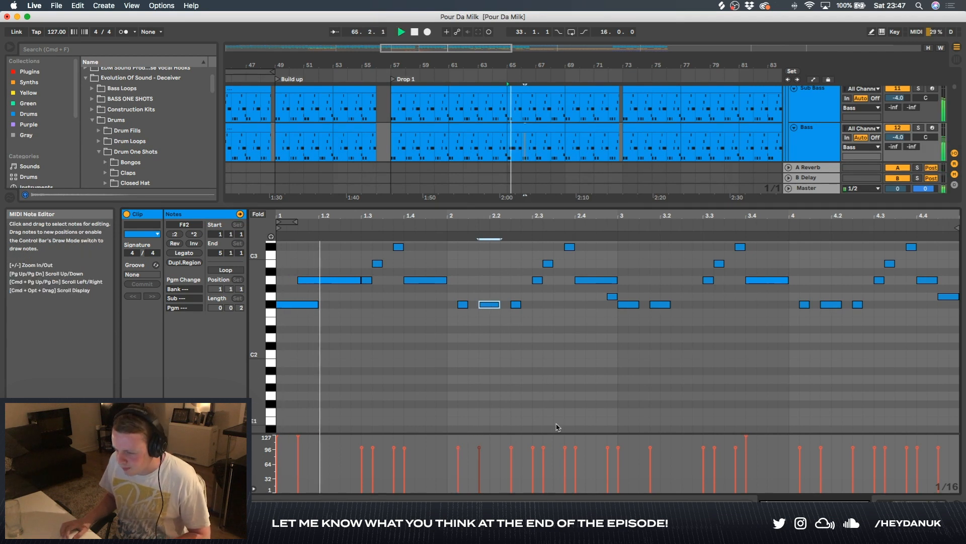
Set the velocity of the A2 note at 2.4 and the G2 note at 2.4.4 to 127, and lower the A2 note at 3.4.
left_click_drag(533, 446, 533, 439)
left_click(544, 447)
left_click_drag(575, 447, 575, 436)
left_click_drag(608, 450, 606, 423)
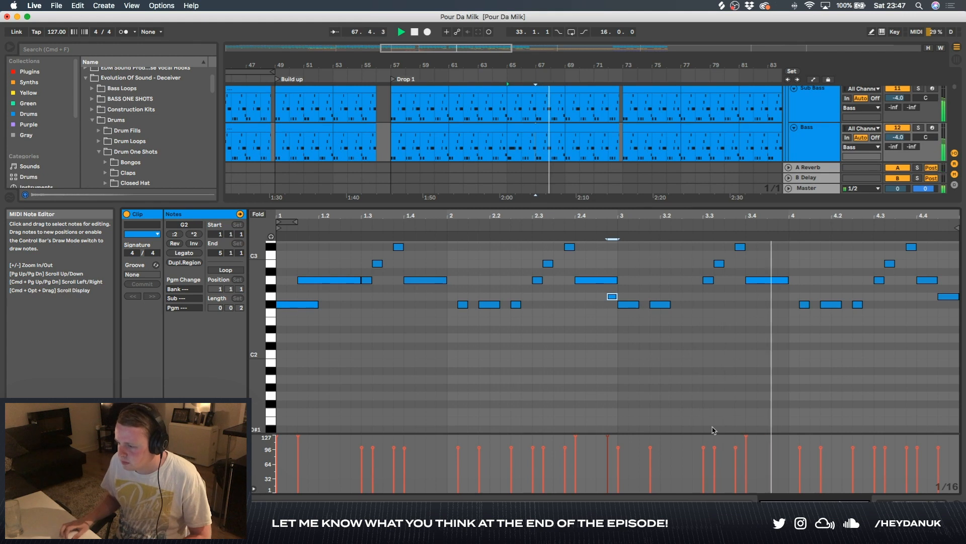
left_click(746, 439)
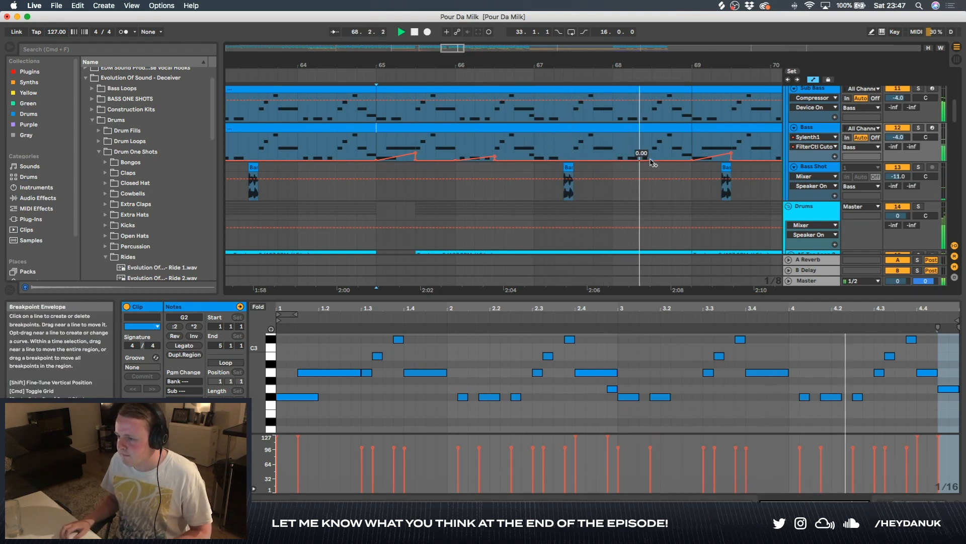
Ramp the Bass FilterCtl Cutoff from 68.3 up to bar 69, and make the bar 66 ramp peak just after 66.2 and fall to 0.00 before 66.3.
left_click(692, 160)
key("super+z")
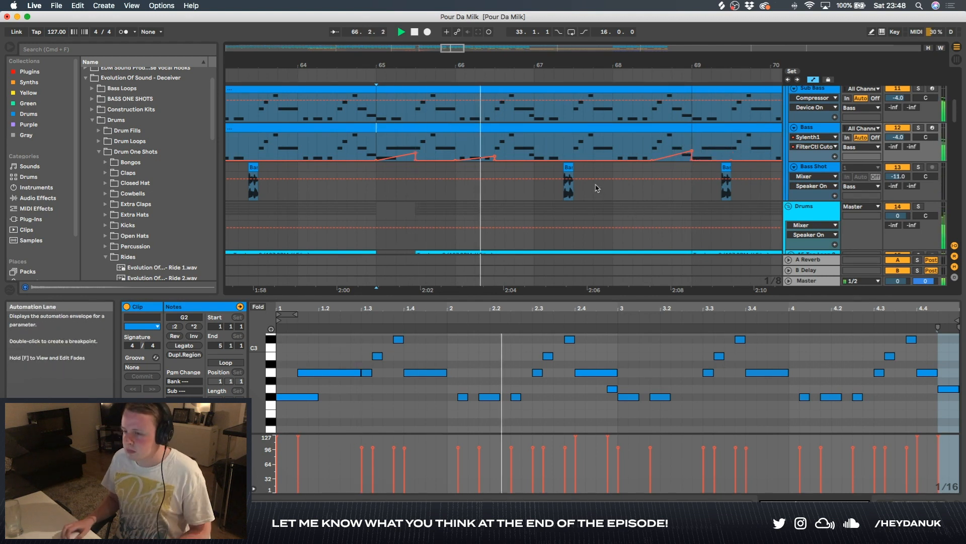
left_click(484, 157)
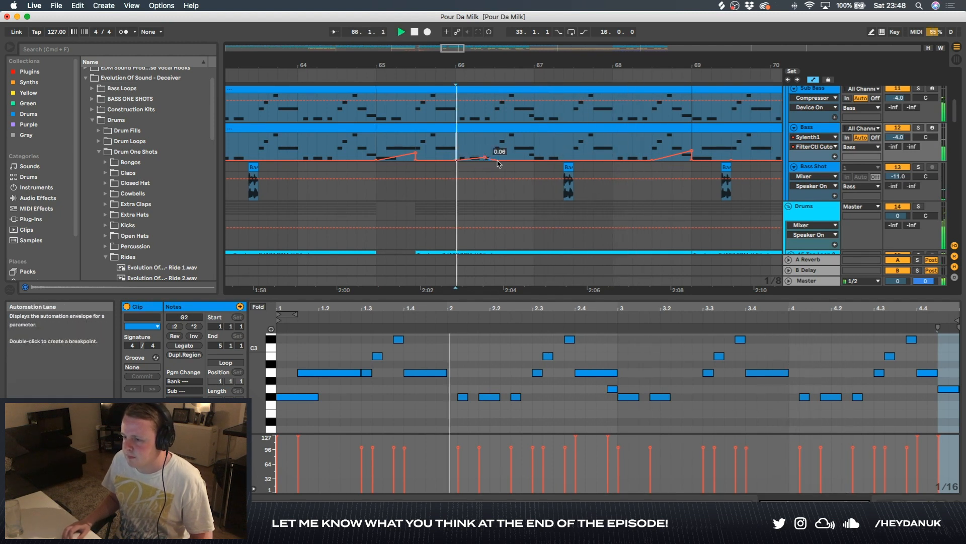
scroll(486, 160, "up", 3)
mouse_move(486, 161)
left_mouse_down()
mouse_move(473, 156)
mouse_move(482, 162)
left_mouse_up()
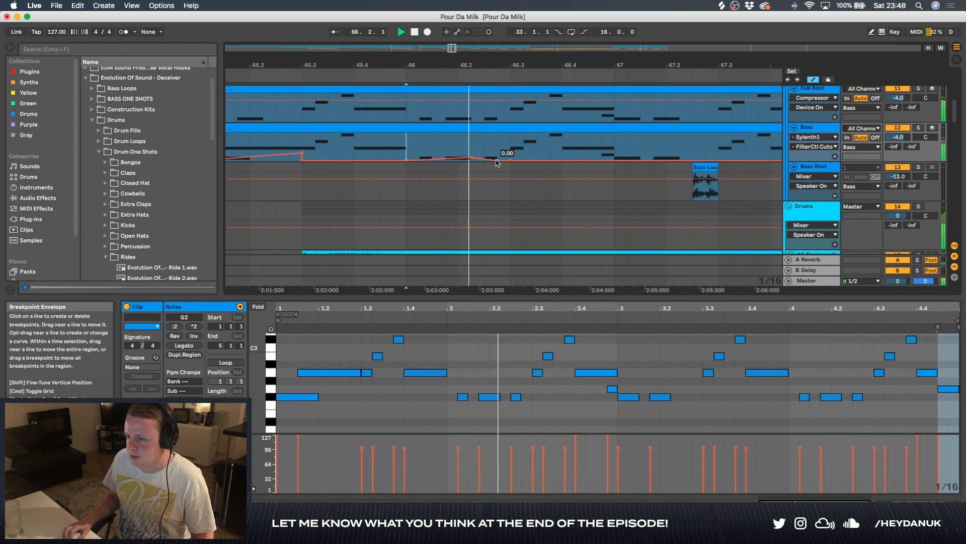
Try moving the bar 69 Bass clip's B2 note at 1.2.3 to G2 and its F#2 note at 1.1.3 to D#2.
left_click(356, 356)
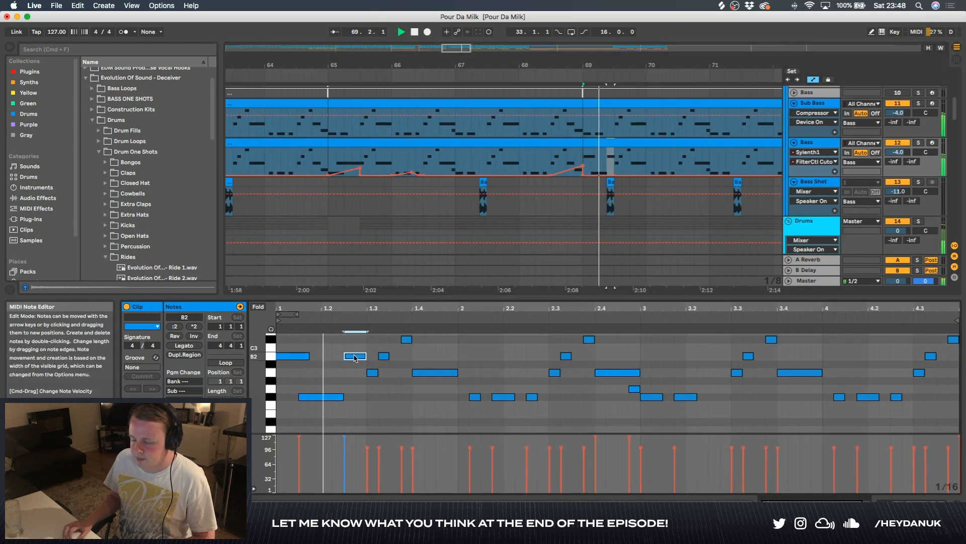
left_click_drag(355, 356, 355, 392)
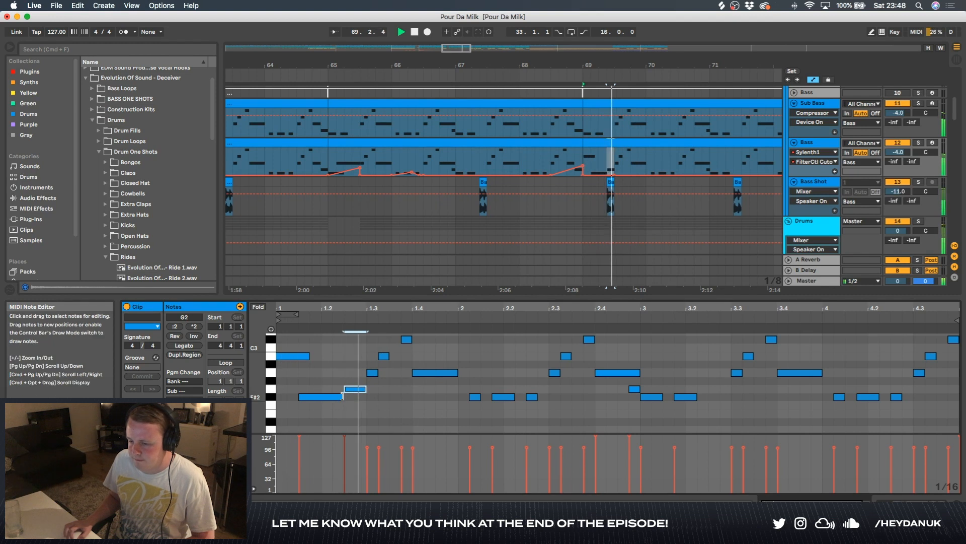
scroll(624, 161, "down", 3)
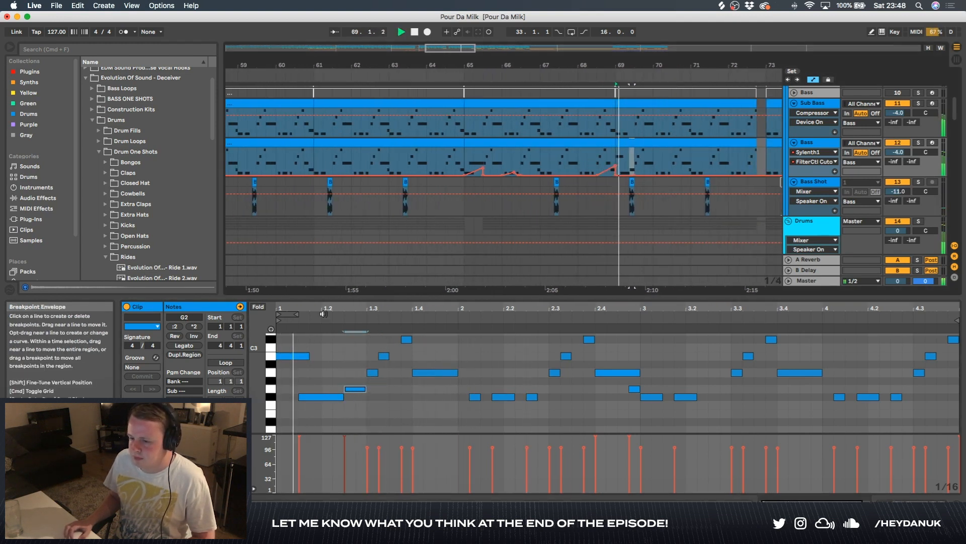
left_click_drag(321, 397, 321, 422)
key("space")
Replace the Bass clip at bars 69 to 73 with a copy of the four-bar clip before bar 65, and play from bar 65 with automation hidden.
left_click(475, 243)
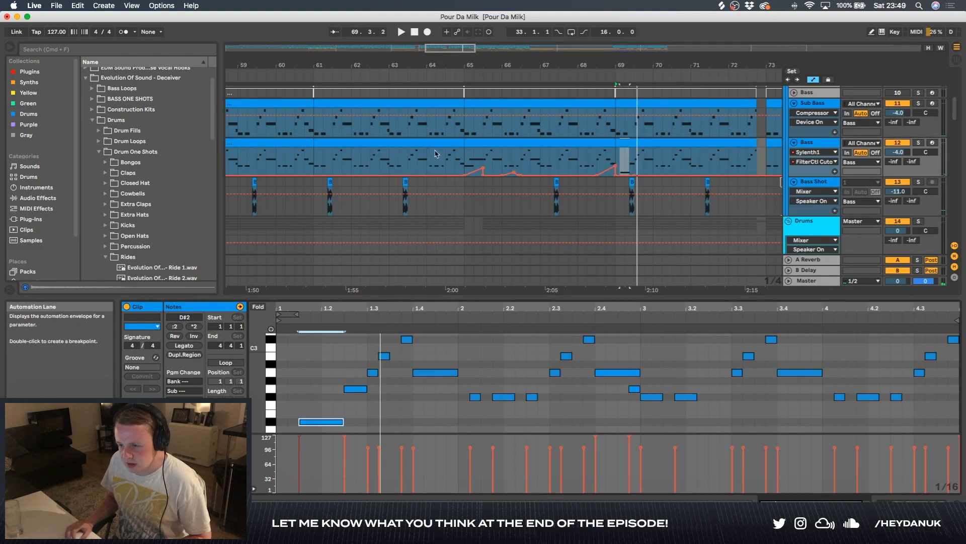
left_click(392, 157)
left_click(619, 159)
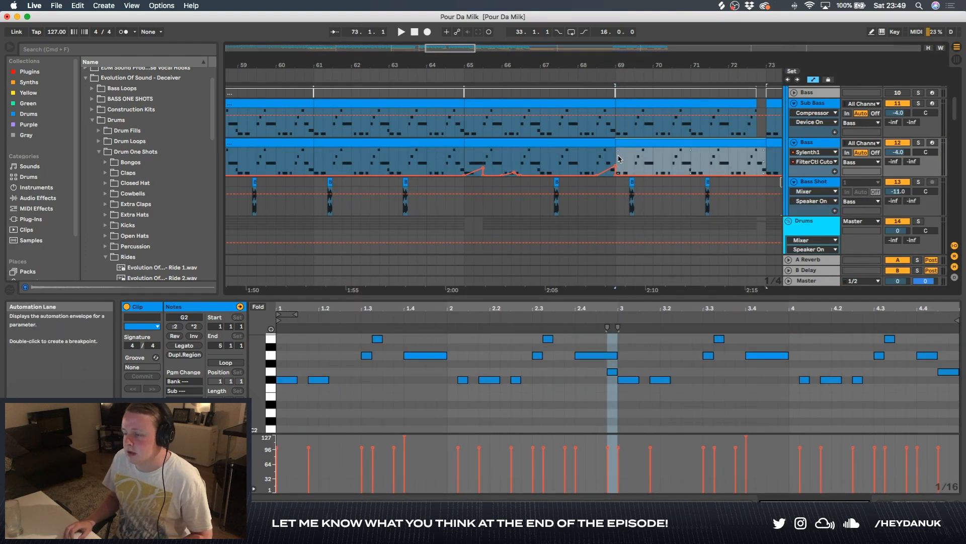
key("a")
left_click(466, 163)
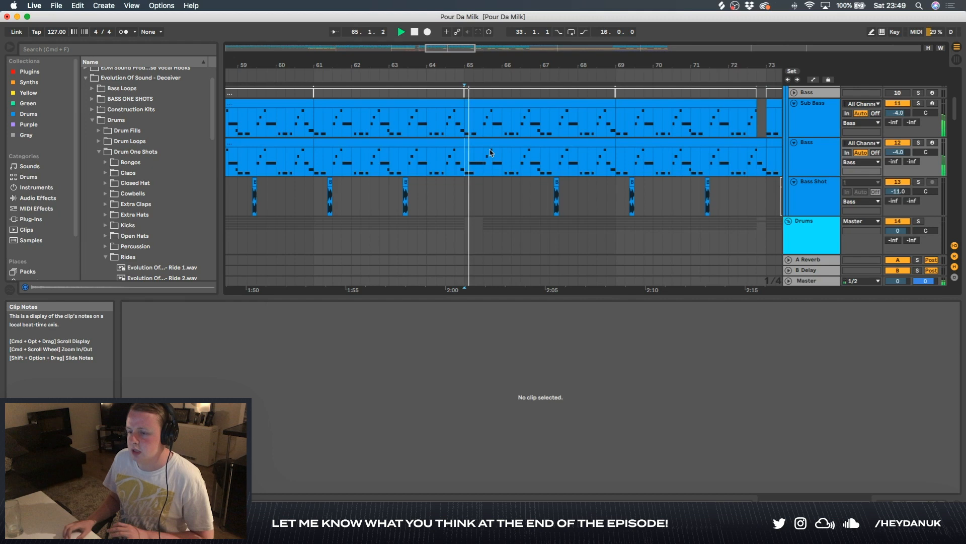
key("space")
key("minus")
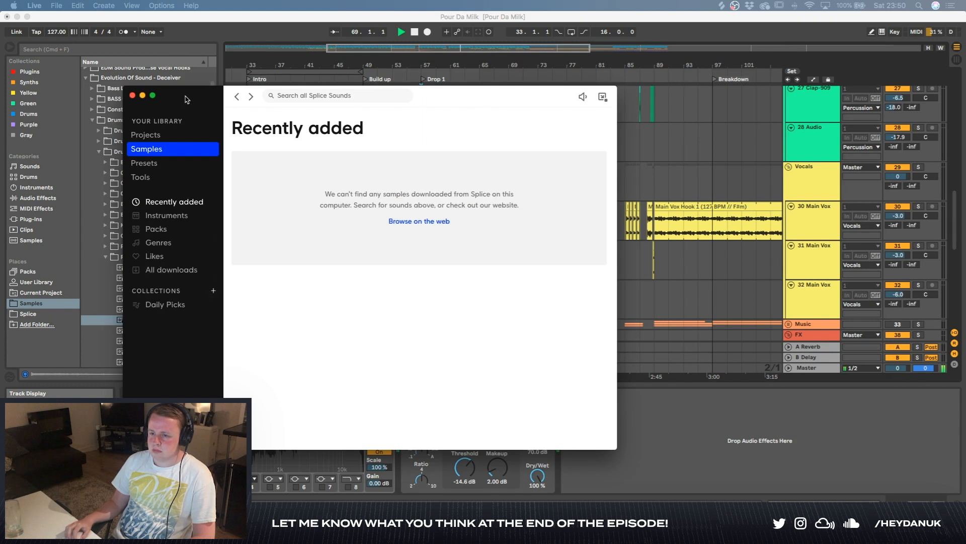
Switch to Splice and search the samples for "string".
left_click(186, 99)
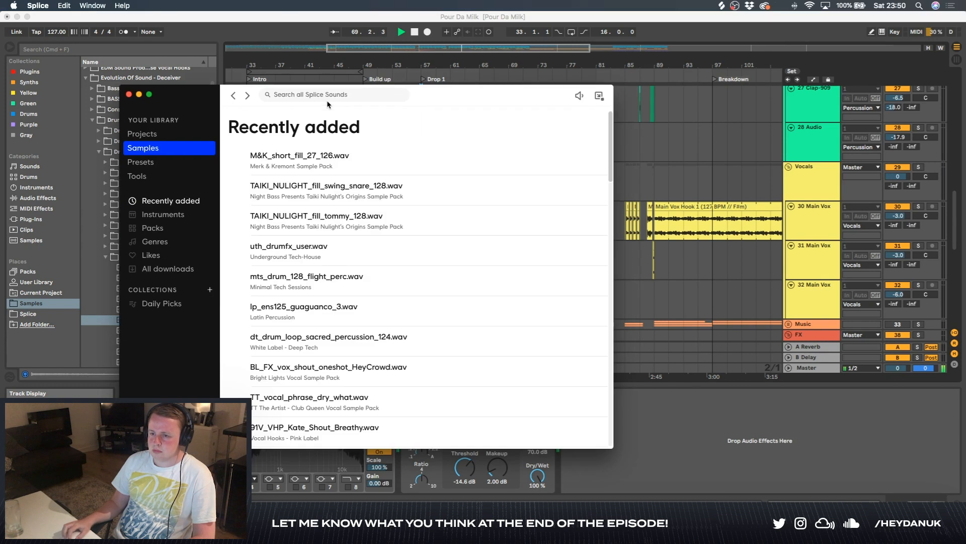
left_click(324, 97)
type("string")
key("Return")
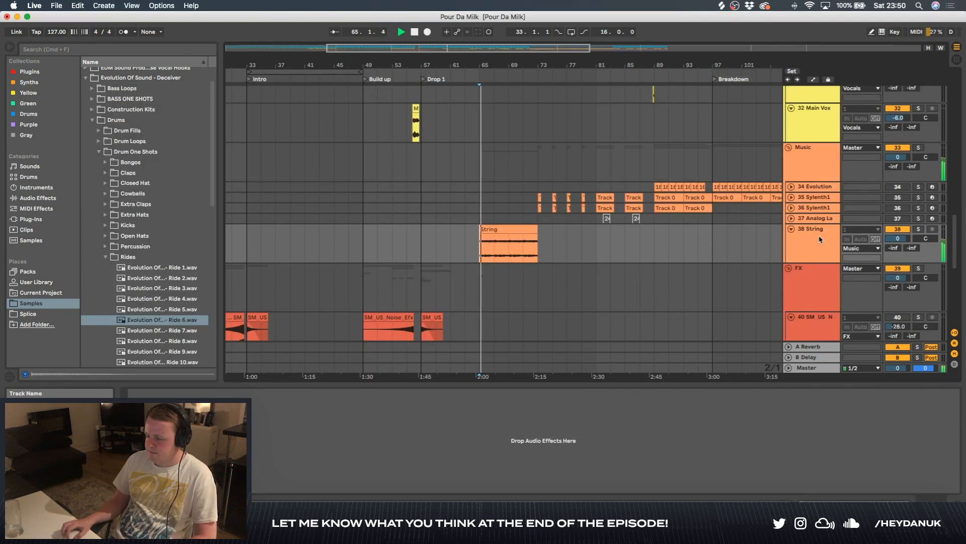
Raise the transposition of the String clip at bar 65 and lower the String track's volume.
left_click(821, 239)
left_click(484, 233)
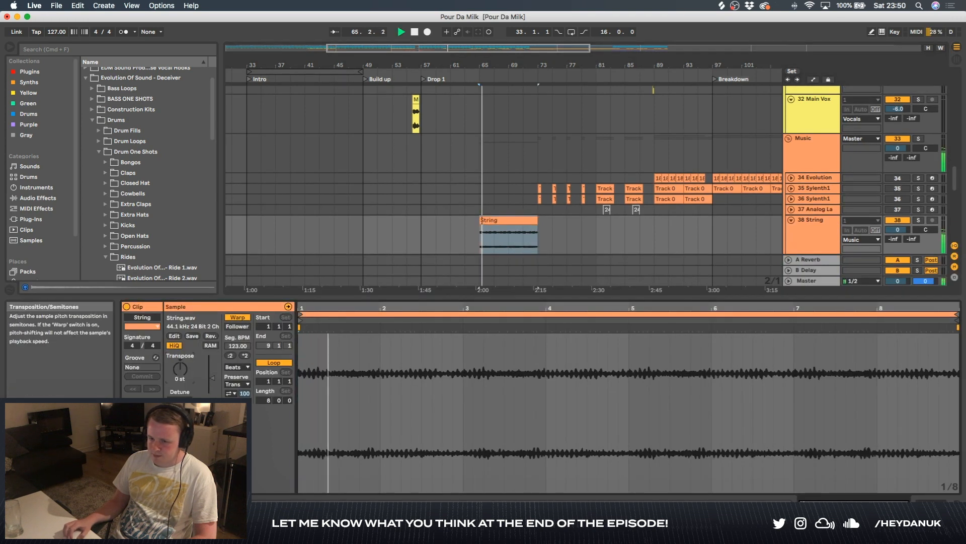
left_click_drag(179, 369, 180, 365)
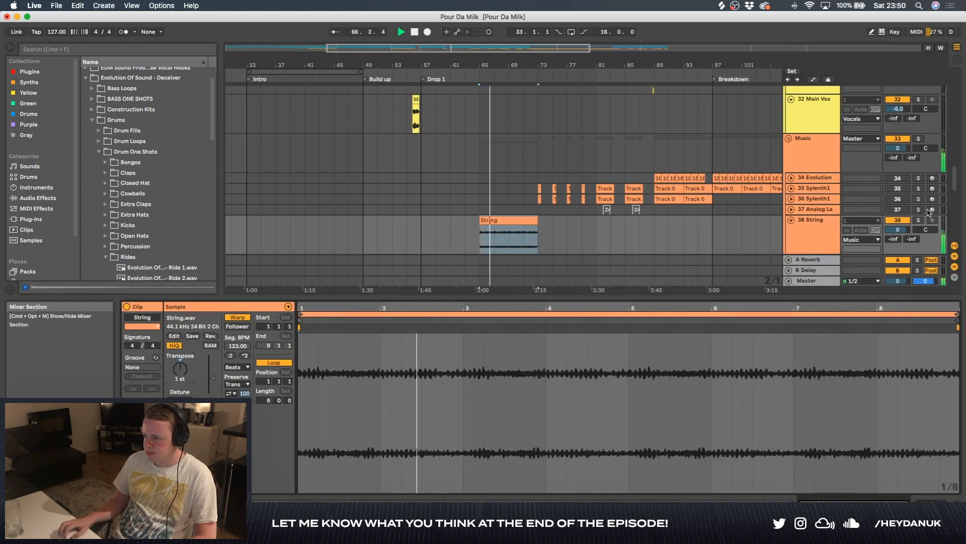
left_click_drag(898, 229, 898, 237)
left_click_drag(182, 372, 181, 369)
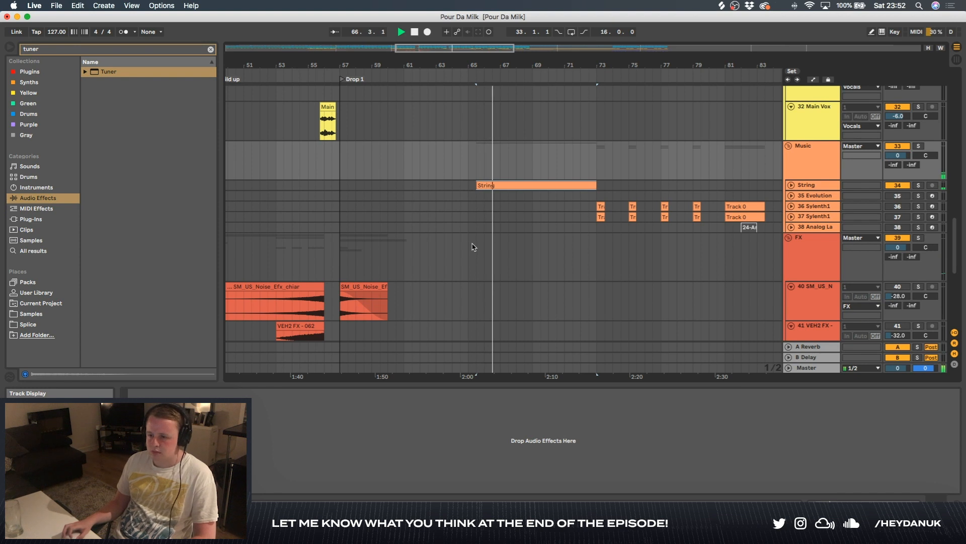
scroll(473, 246, "up", 1)
scroll(473, 248, "up", 12)
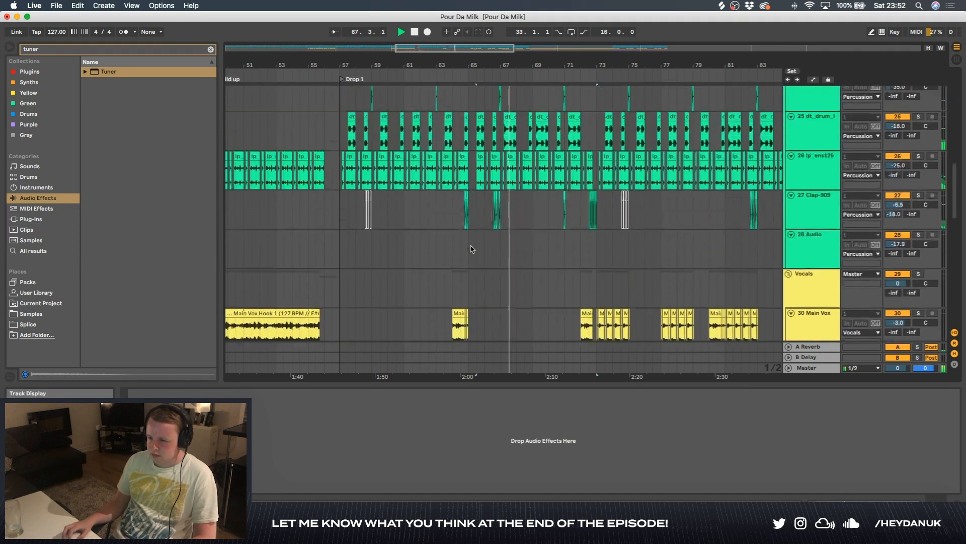
scroll(472, 248, "up", 10)
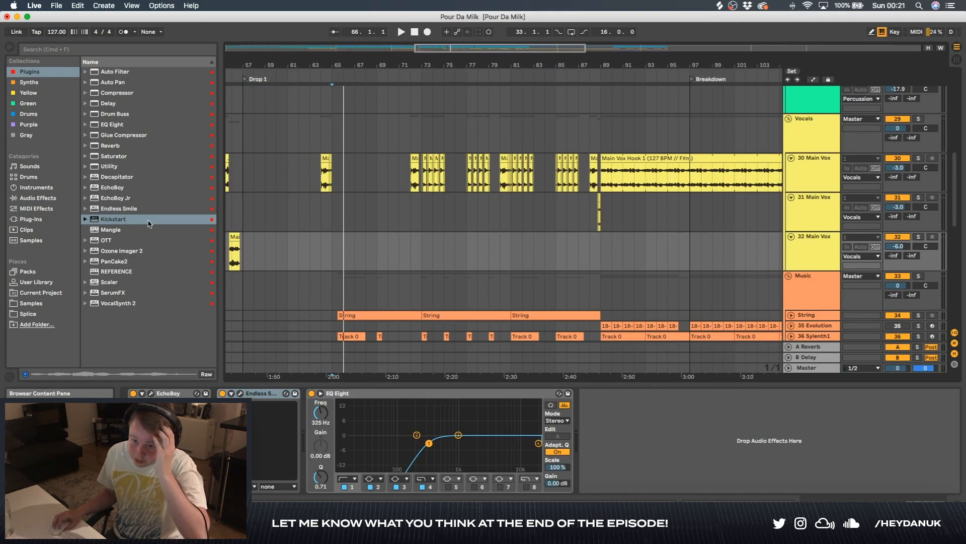
Insert a new MIDI track below the 32 Main Vox track for the Mangle plug-in.
left_click(151, 231)
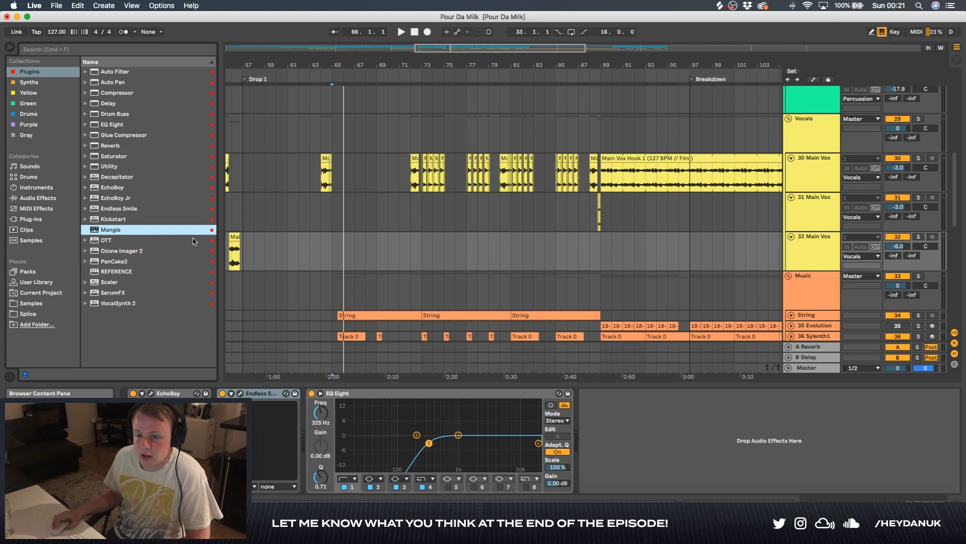
left_click(816, 255)
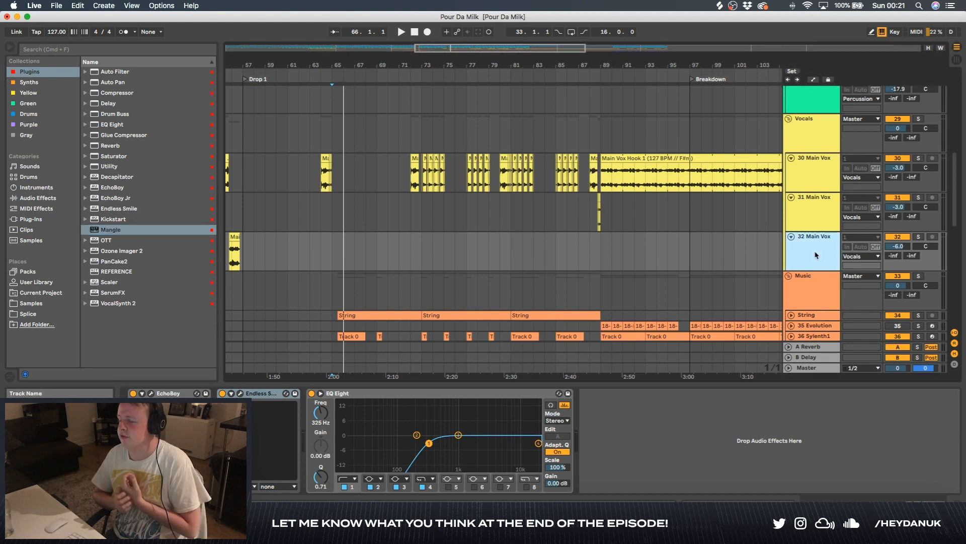
right_click(816, 256)
left_click(841, 430)
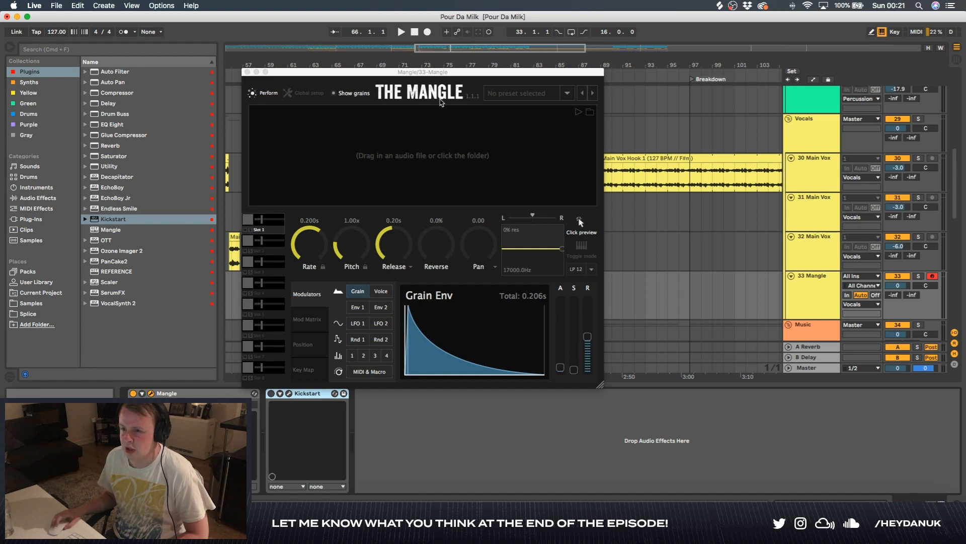
Load the factory Clouds preset Real Tones in The Mangle and audition one of its slots.
left_click(517, 95)
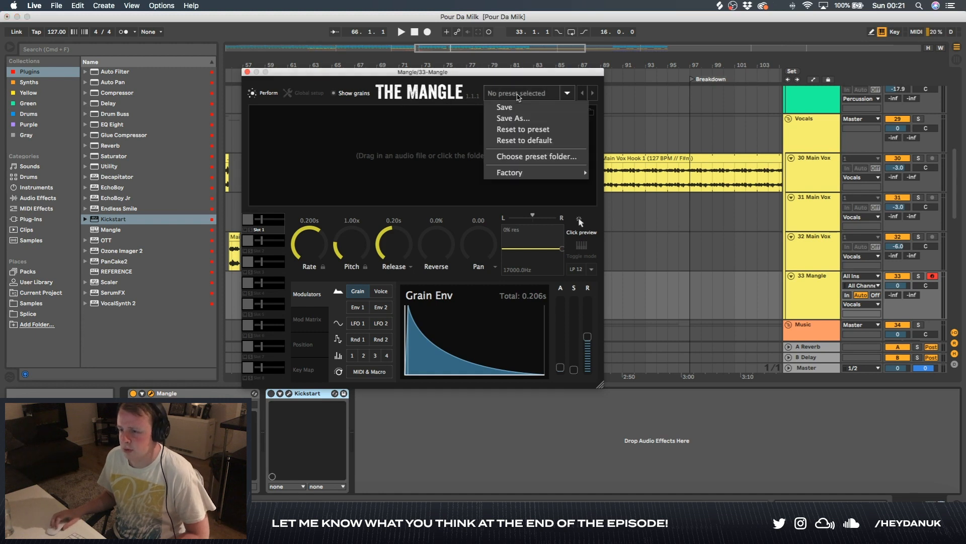
left_click(518, 96)
left_click(517, 95)
left_click(517, 96)
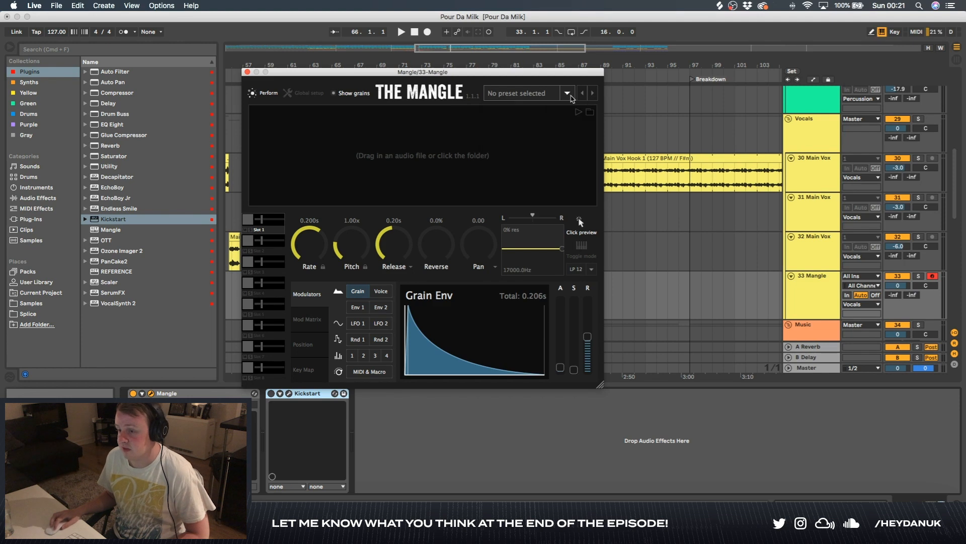
left_click(568, 93)
mouse_move(571, 172)
mouse_move(606, 173)
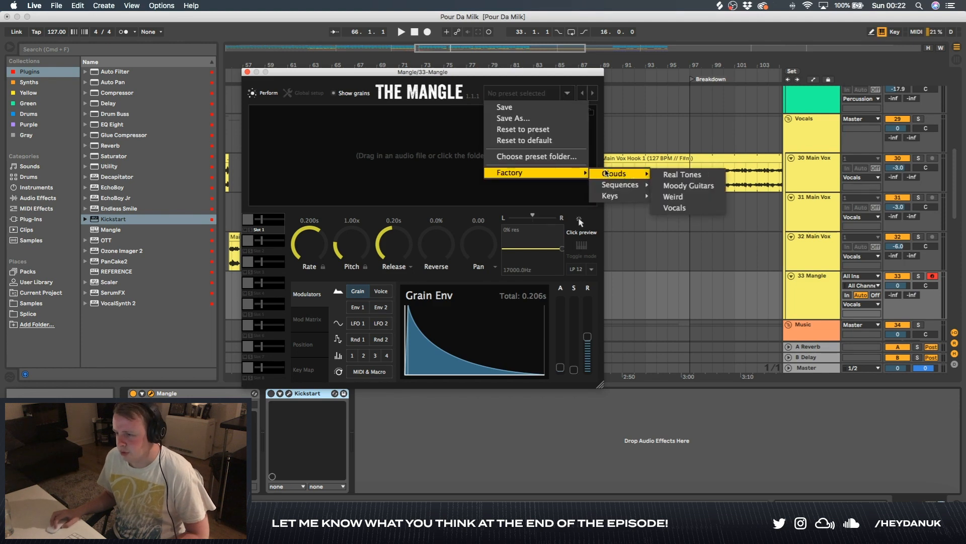
left_click(682, 174)
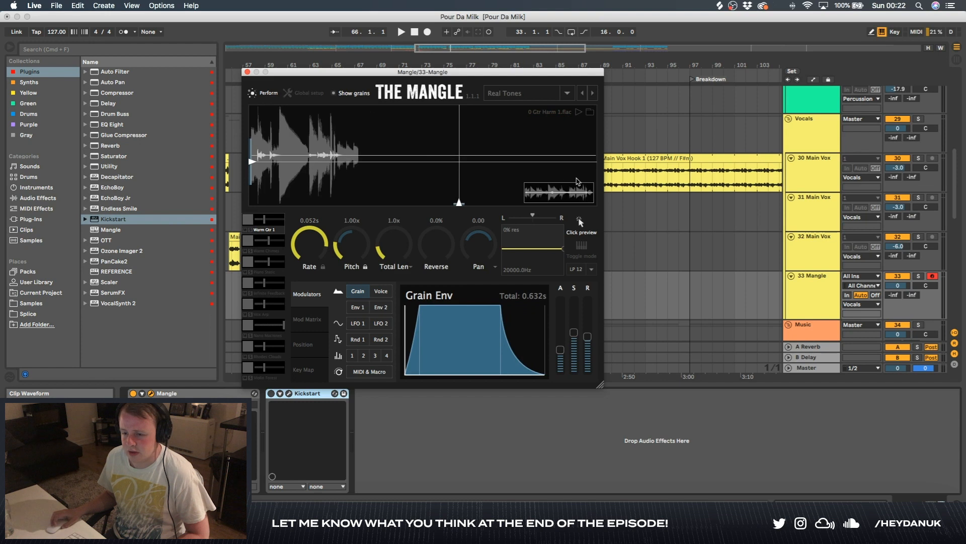
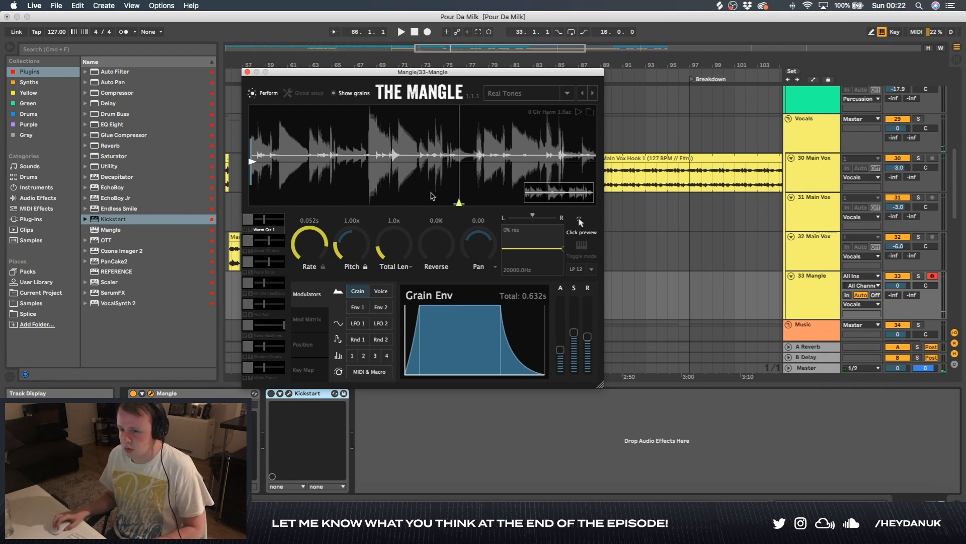
left_click_drag(398, 74, 417, 66)
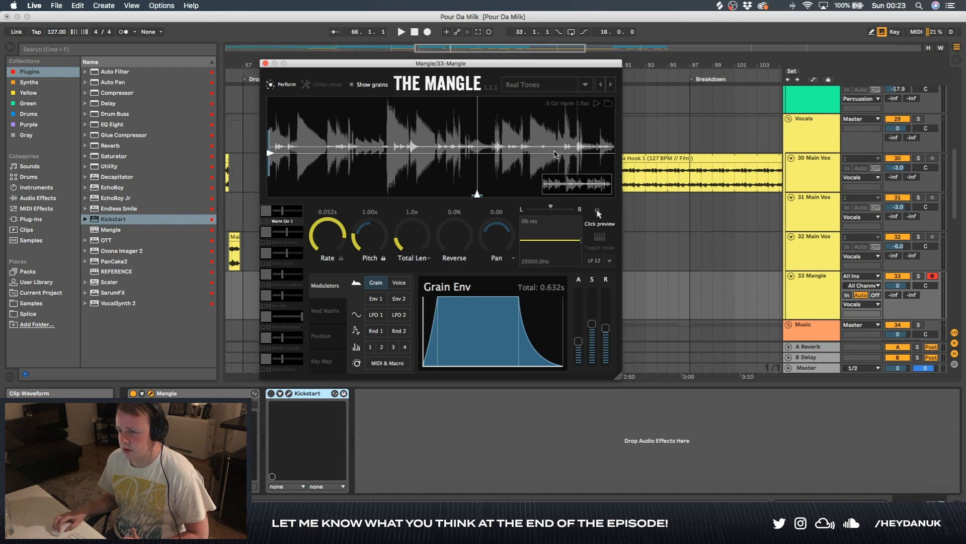
left_click(269, 243)
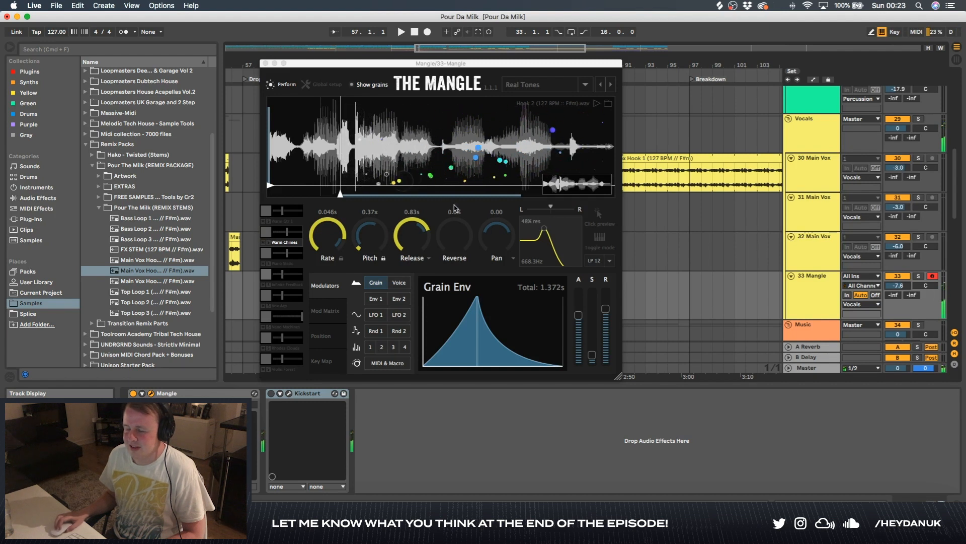
Preview the loaded vocal hook sample in The Mangle and load the factory Clouds preset Weird.
left_click(598, 104)
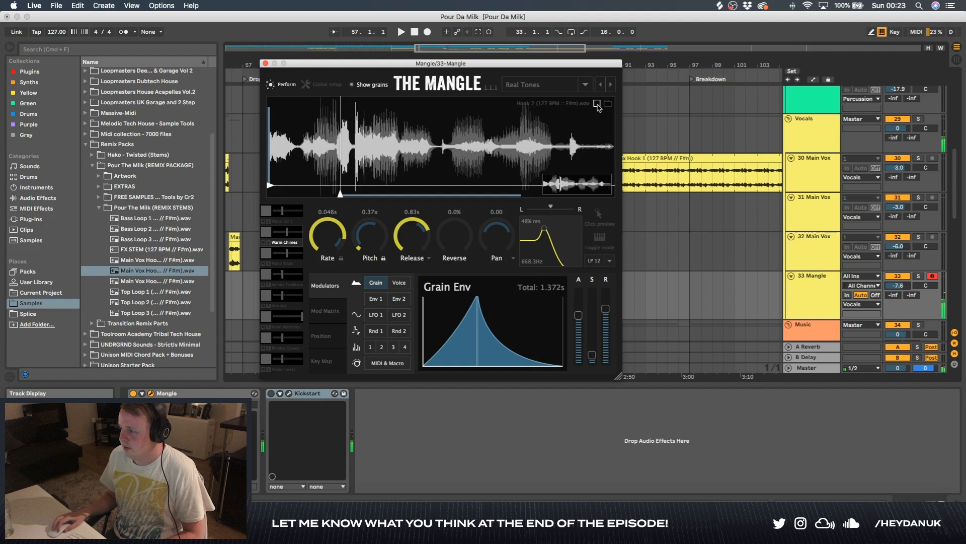
left_click(597, 105)
mouse_move(529, 160)
mouse_move(648, 169)
left_click(682, 190)
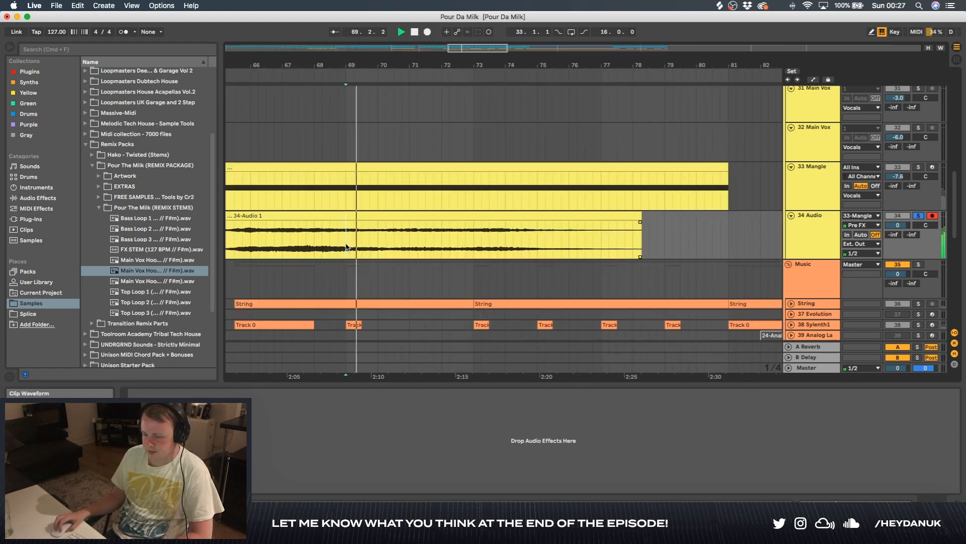
Split the 34-Audio 1 recording at bars 69 and 73 and select the piece after bar 73.
key("super+e")
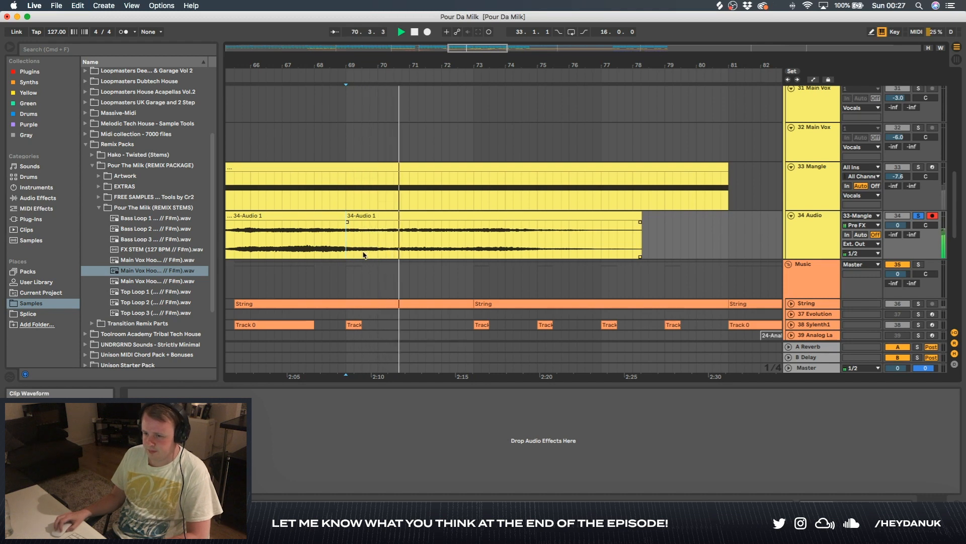
left_click(475, 248)
key("super+e")
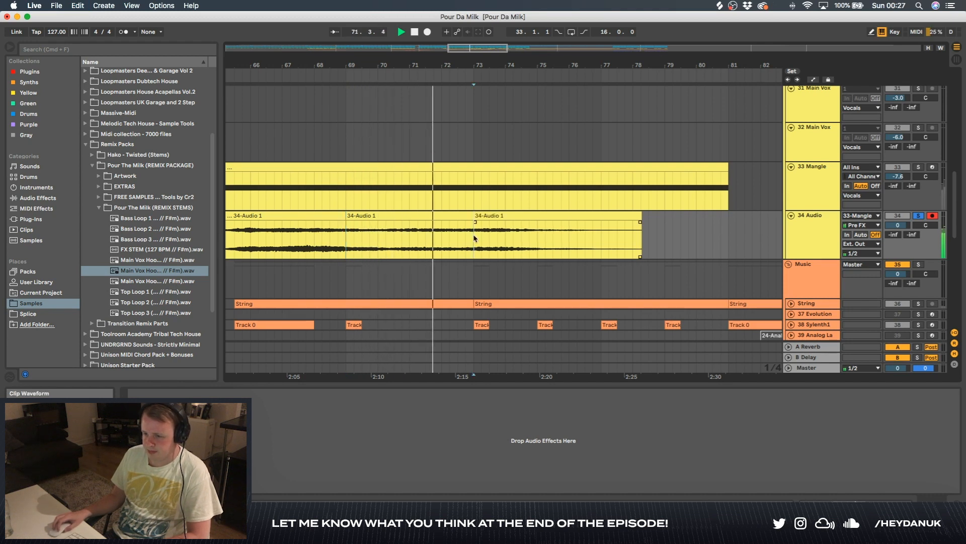
left_click(502, 215)
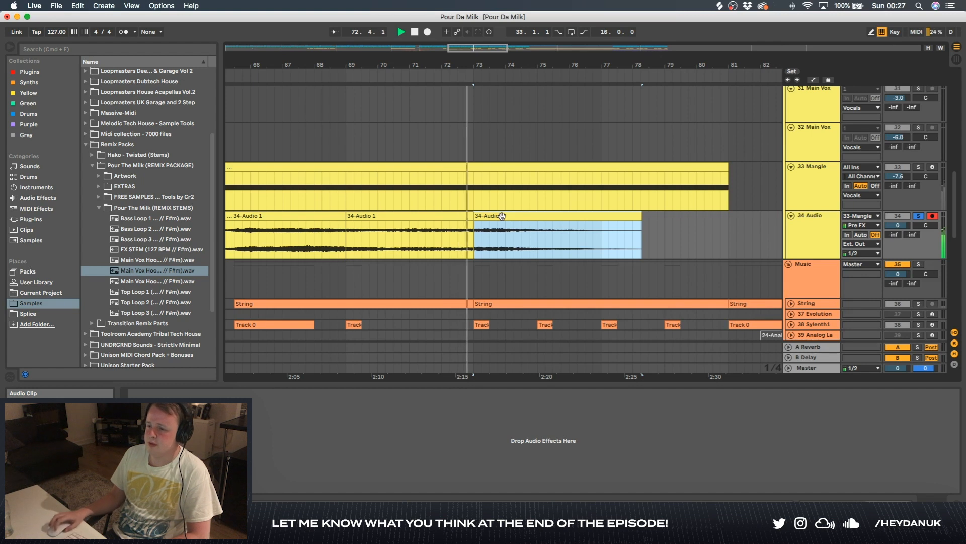
key("minus")
key("minus")
left_click(861, 215)
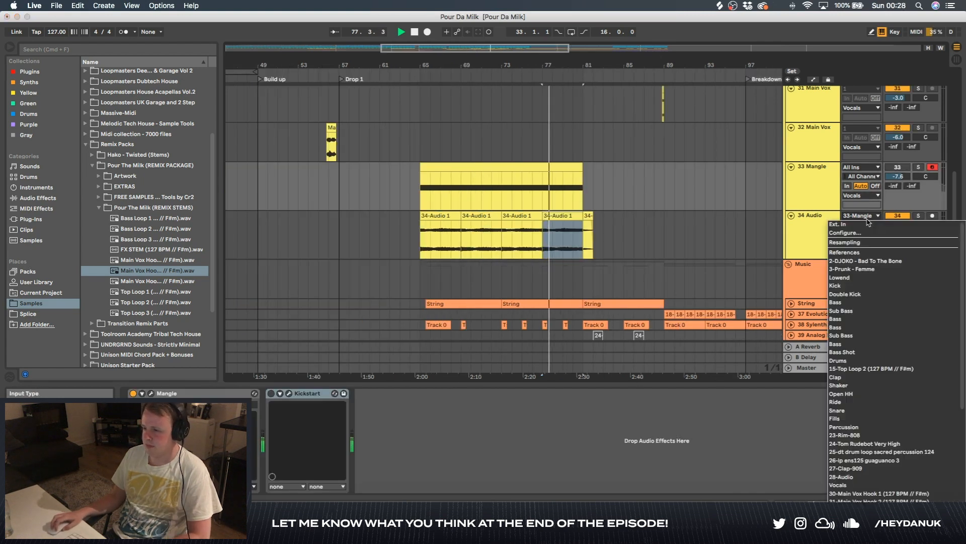
left_click(867, 232)
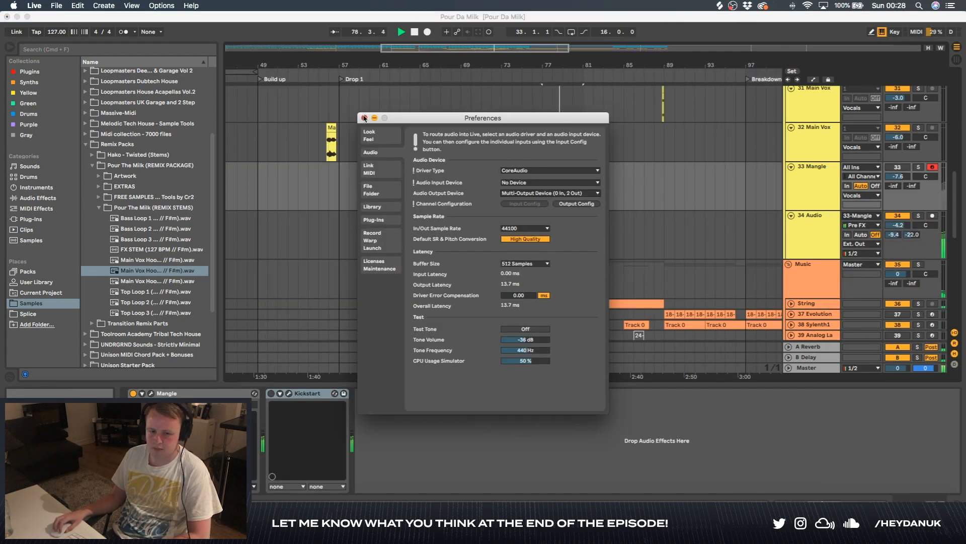
left_click(364, 117)
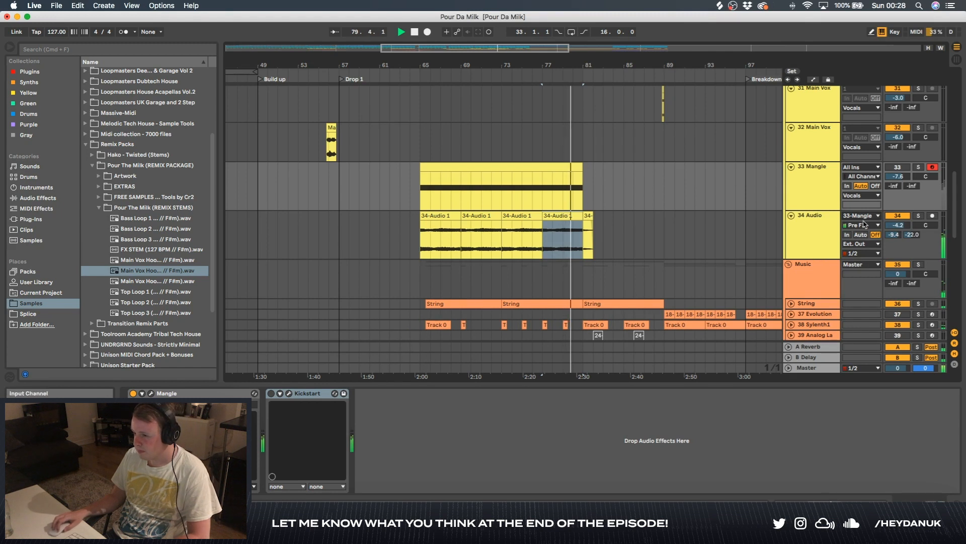
Route the 34 Audio track's output to Vocals, solo the track and play it from about bar 66.
left_click(862, 244)
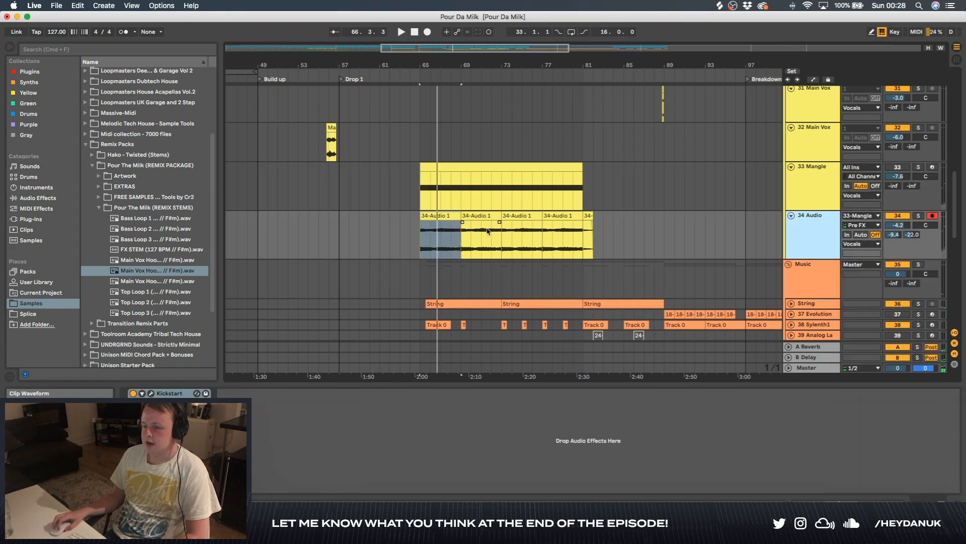
key("plus")
left_click(919, 215)
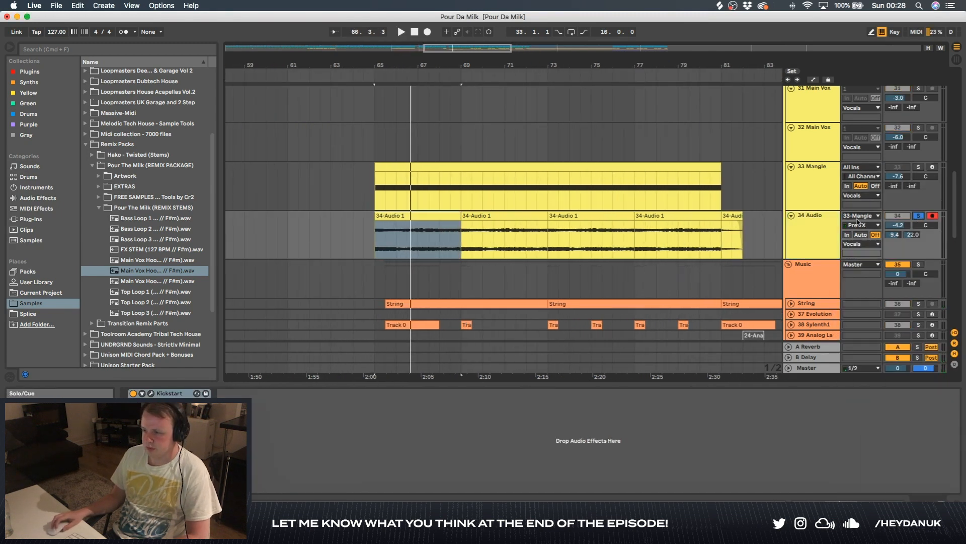
left_click(398, 239)
key("space")
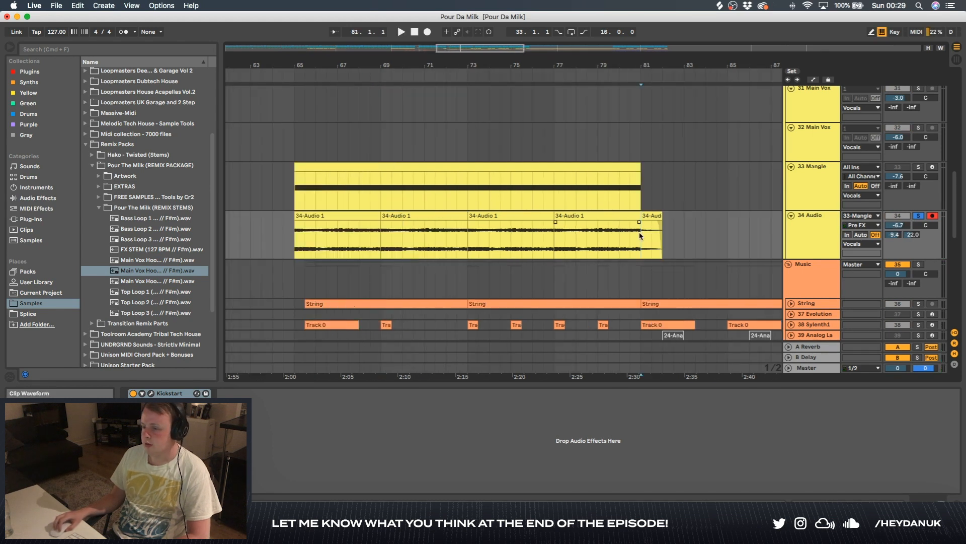
Delete the four 34-Audio 1 clips between bars 65 and 81 on the 34 Audio track.
left_click(625, 218)
key("plus")
key("Delete")
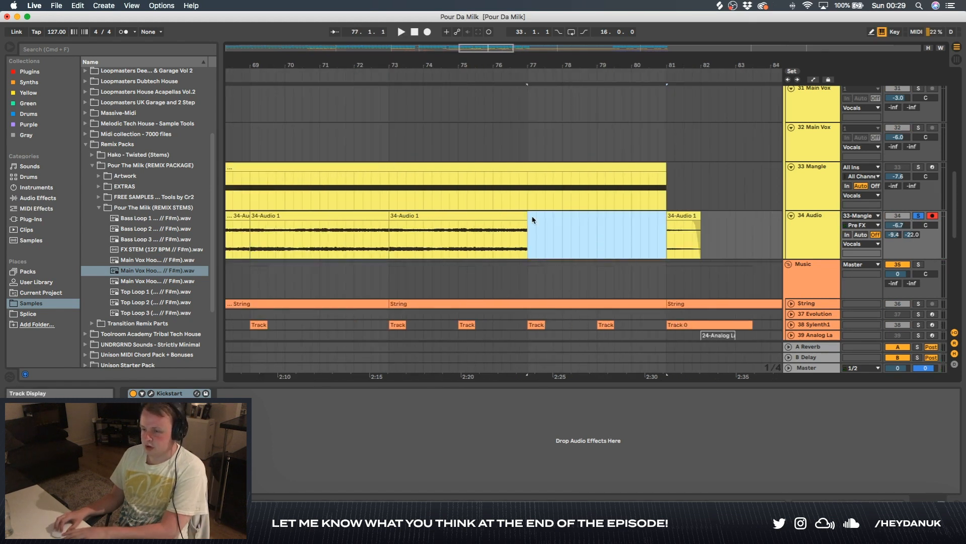
left_click(499, 216)
key("Delete")
key("minus")
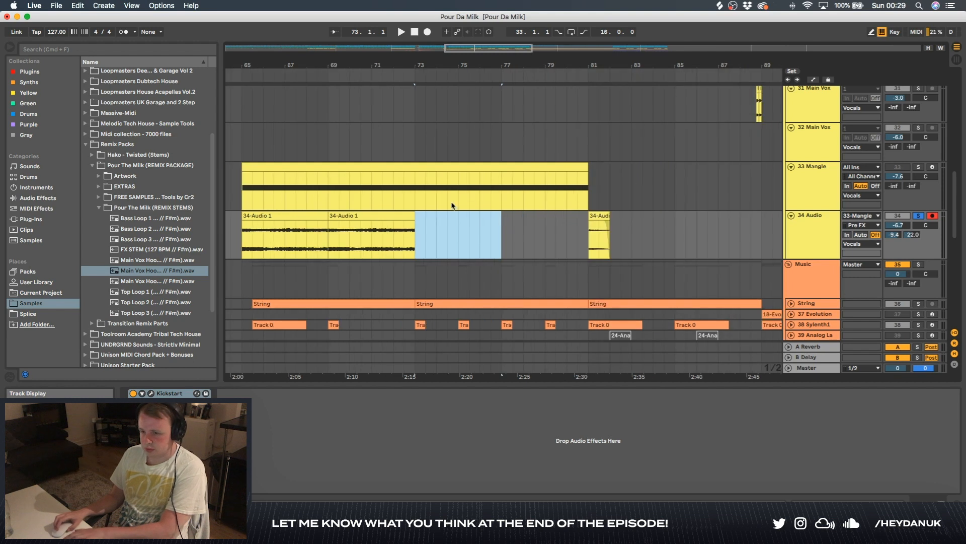
left_click(374, 215)
key("Delete")
left_click(305, 214)
key("Delete")
Select the MIDI clip on the 33 Mangle track and reopen The Mangle's plug-in window over the arrangement.
left_click(347, 168)
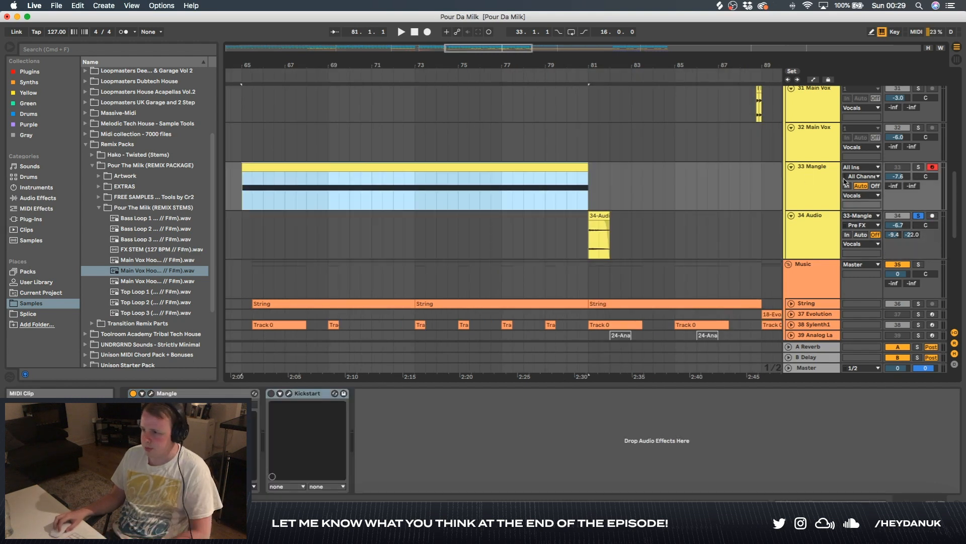
double_click(830, 181)
left_click(151, 393)
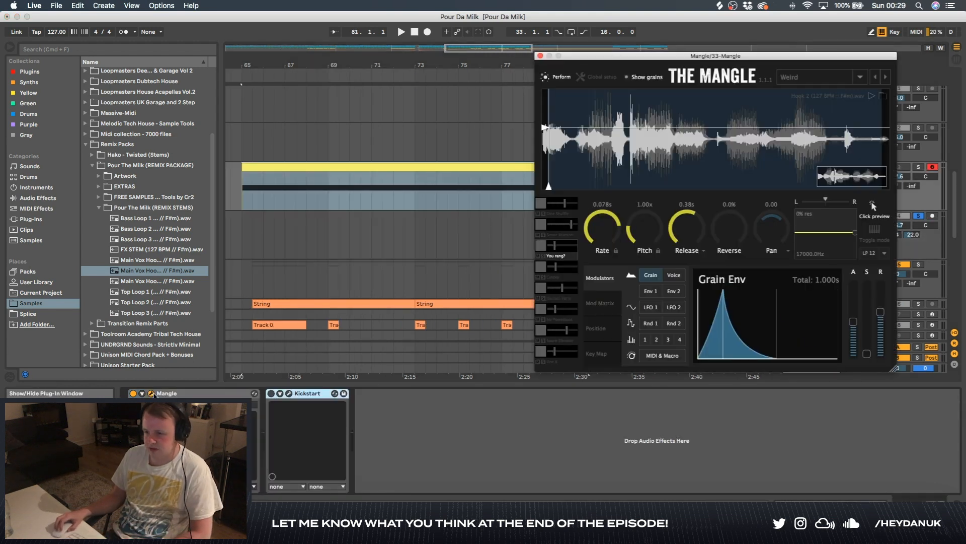
left_click_drag(599, 57, 378, 101)
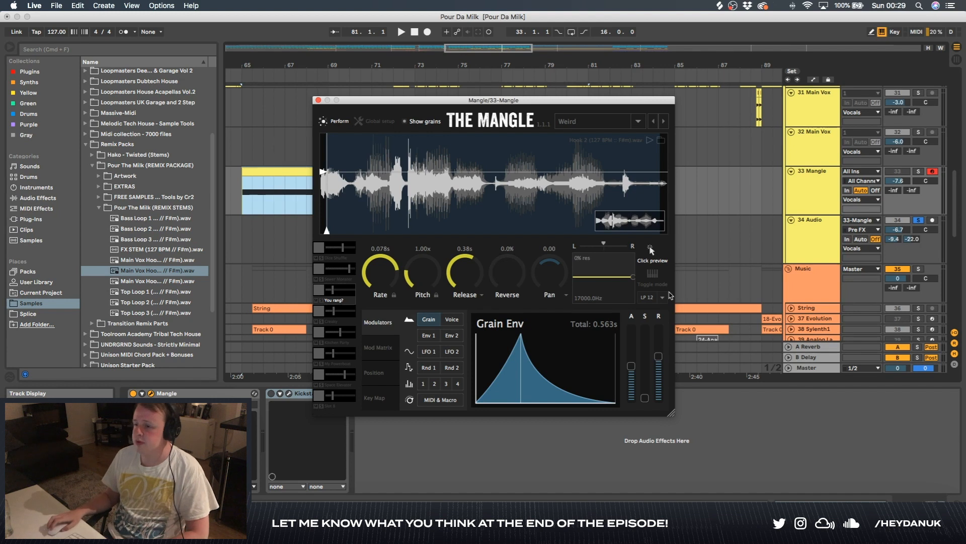
Move The Mangle's window clear of the track headers and set the Creaky slot's pitch to 1.00x.
left_click(707, 281)
left_click_drag(352, 101, 251, 99)
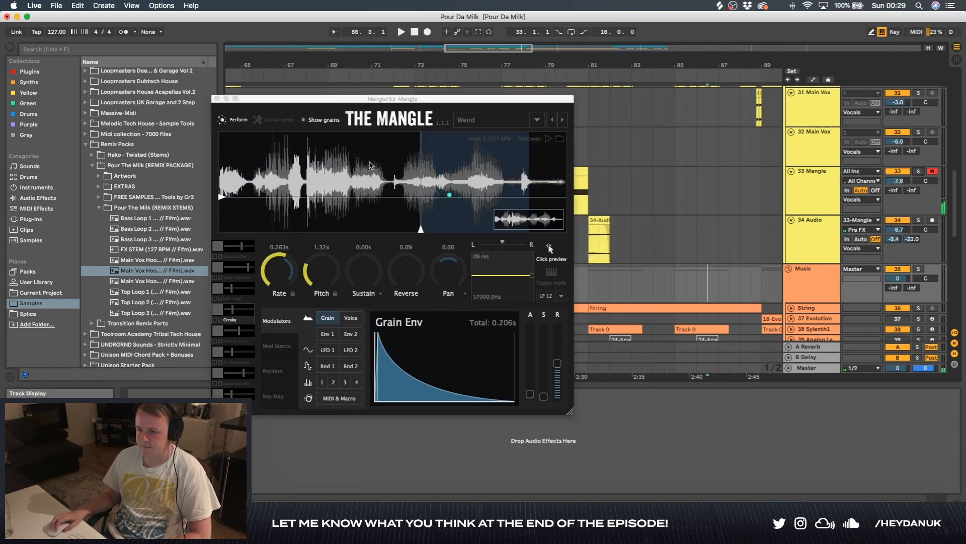
left_click(330, 274)
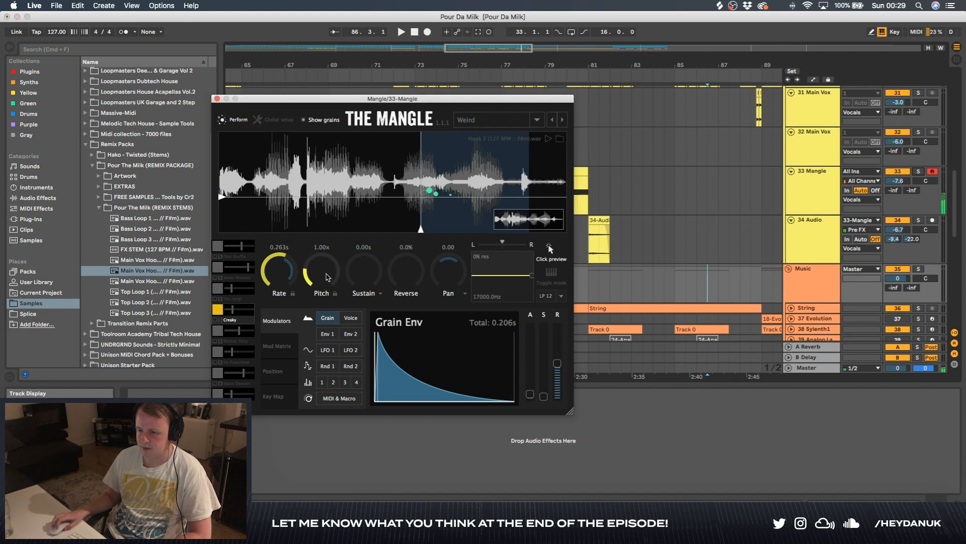
Reopen The Mangle on the 33 Mangle track and set the Kitchen Party slot's rate to 1/16 and total length to 0.5x.
double_click(329, 274)
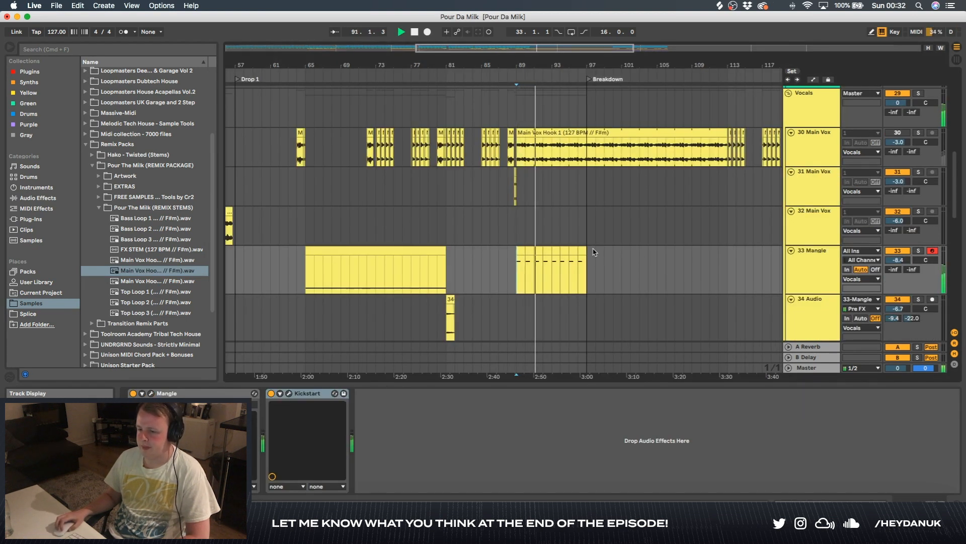
left_click(150, 393)
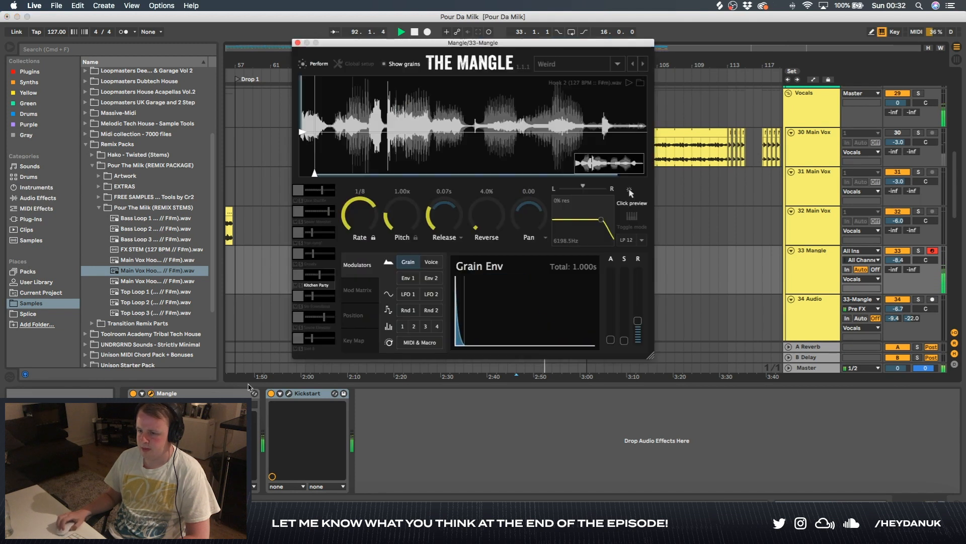
left_click(501, 240)
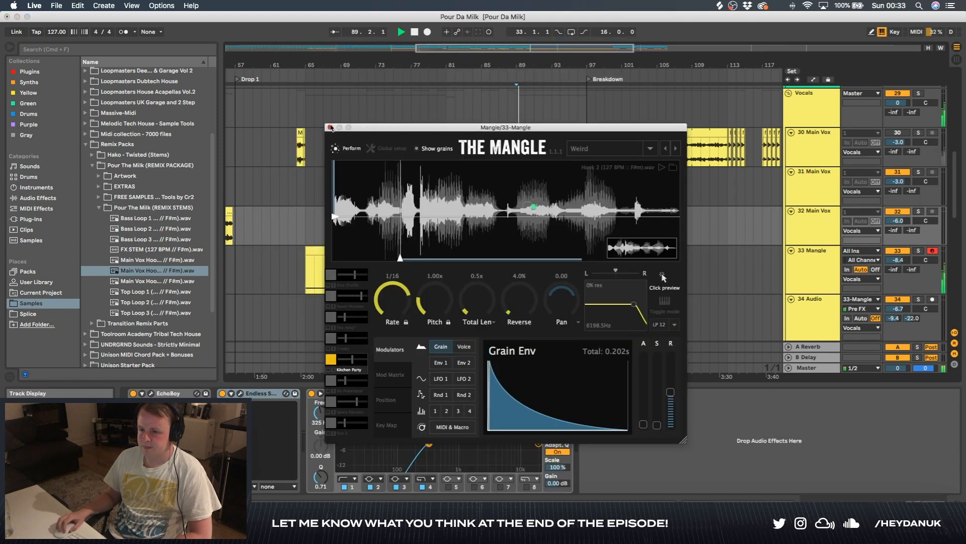
Open the first MIDI clip at bar 89 on the 33 Mangle track and select its C4 note.
double_click(521, 269)
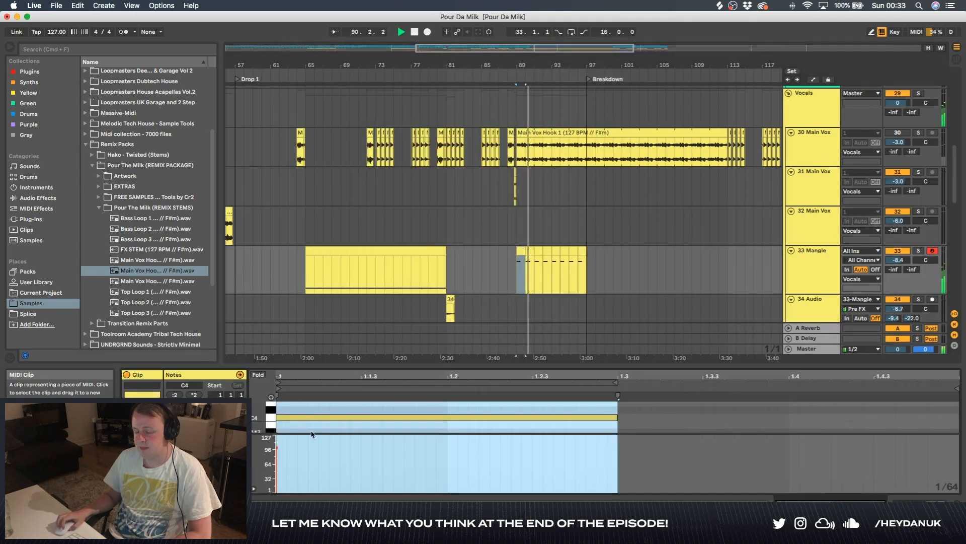
left_click(333, 417)
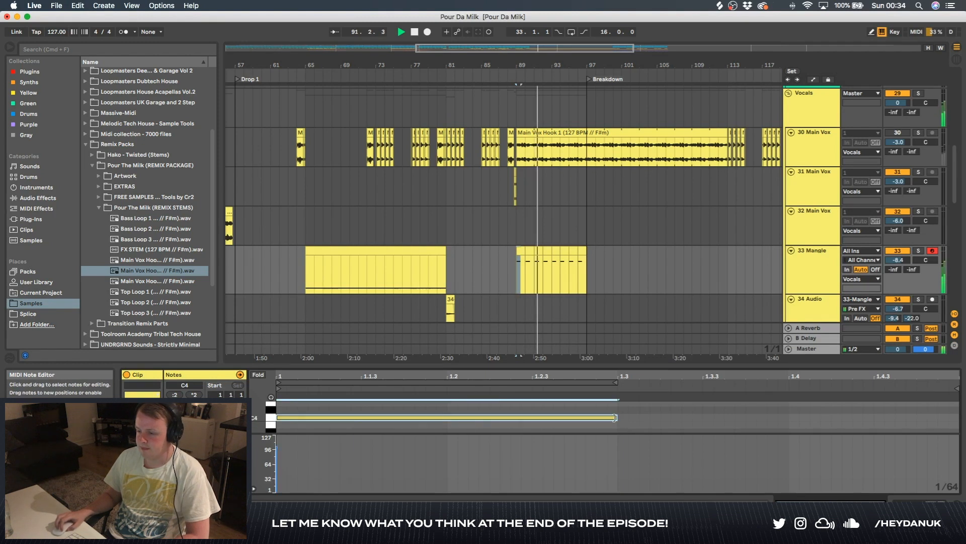
left_click(521, 253)
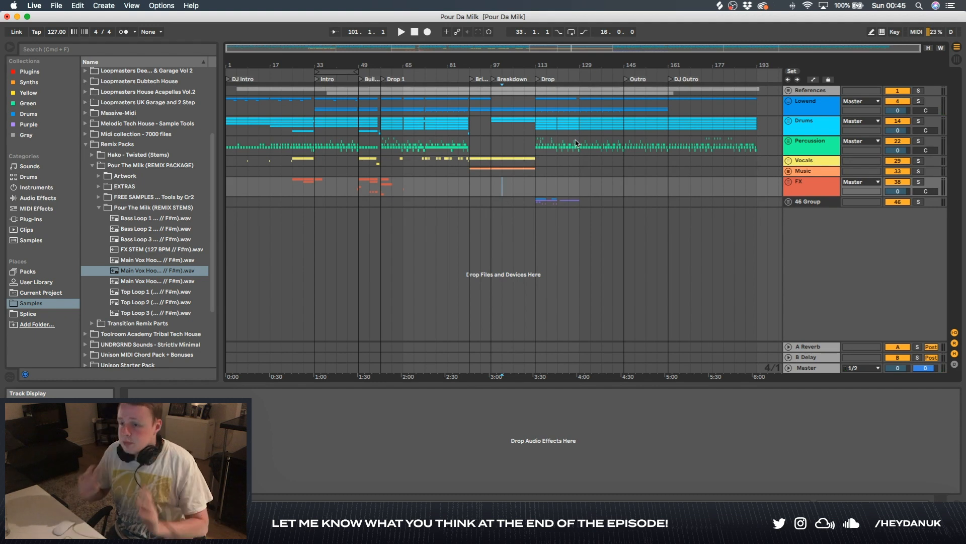
Unfold the Lowend group and examine the bass track clips across the intro and Drop 1.
key("plus")
scroll(501, 139, "right", 5)
scroll(498, 138, "left", 5)
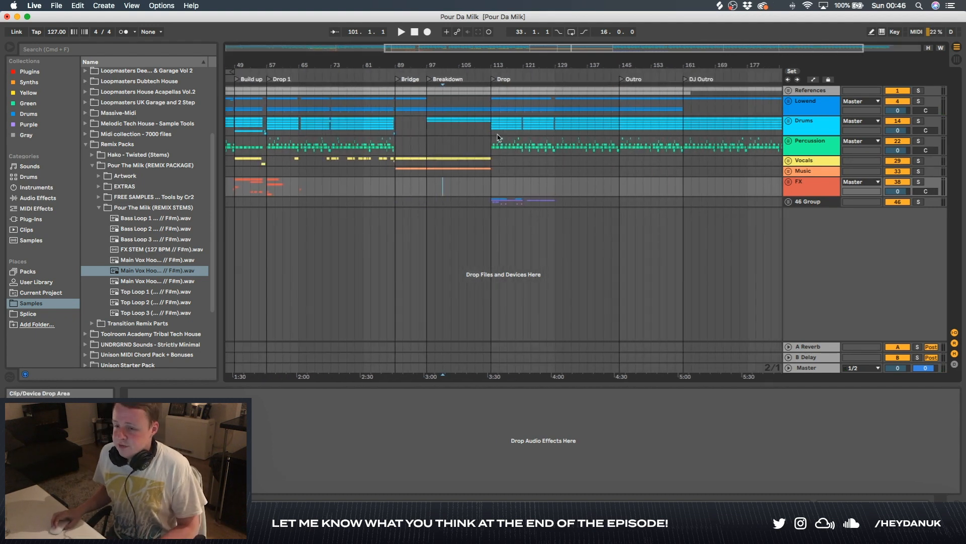
left_click(789, 102)
scroll(503, 250, "down", 5)
scroll(502, 251, "down", 2)
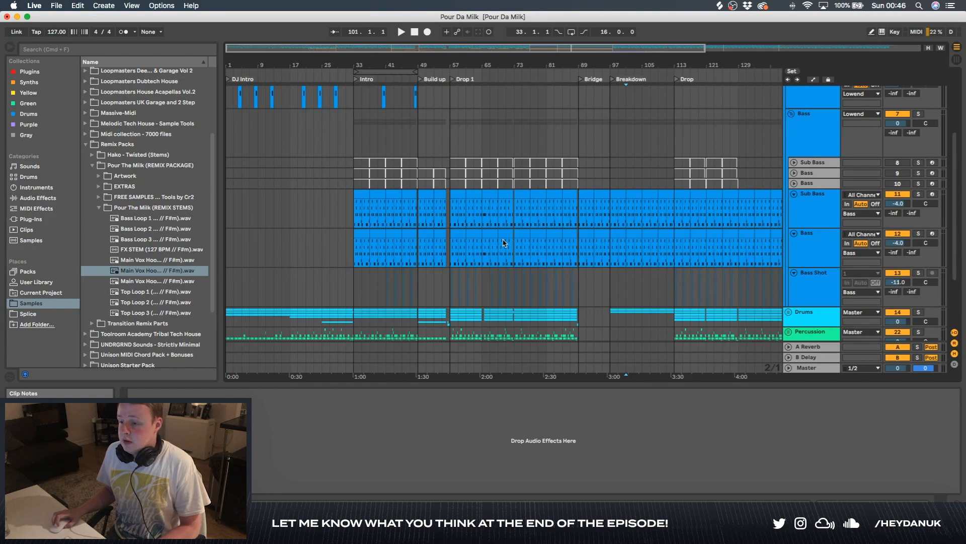
scroll(504, 243, "up", 5)
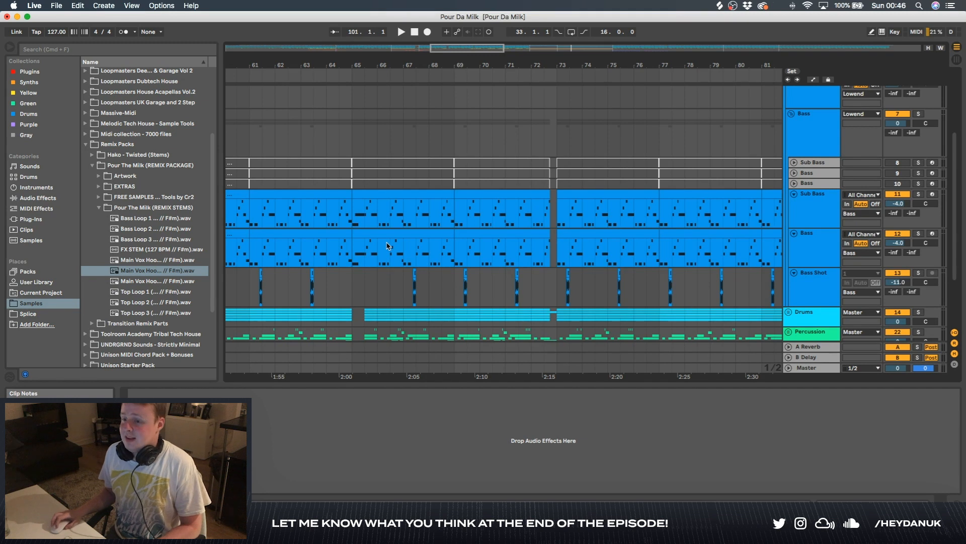
Examine the effect clips in the unfolded FX group around the intro, build up and Drop 1.
scroll(388, 246, "down", 3)
scroll(425, 208, "down", 4)
scroll(550, 224, "down", 5)
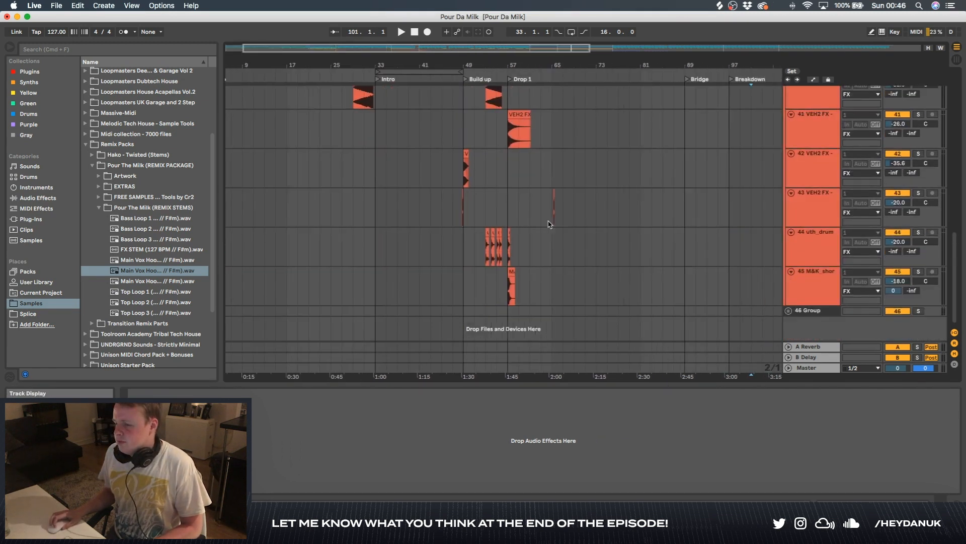
scroll(549, 225, "down", 4)
scroll(492, 224, "up", 3)
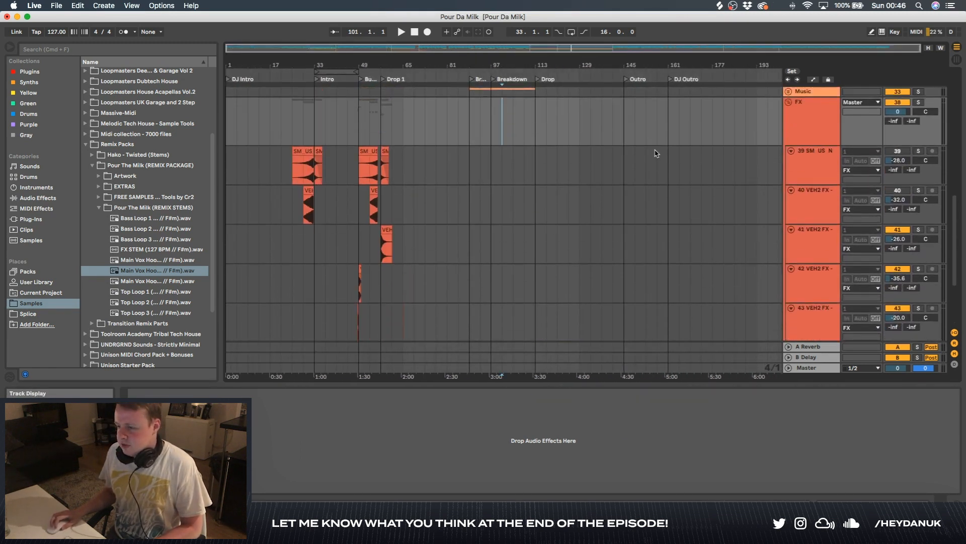
Fold the FX and Lowend groups to return to a compact overview of the arrangement.
left_click(789, 103)
scroll(794, 114, "up", 10)
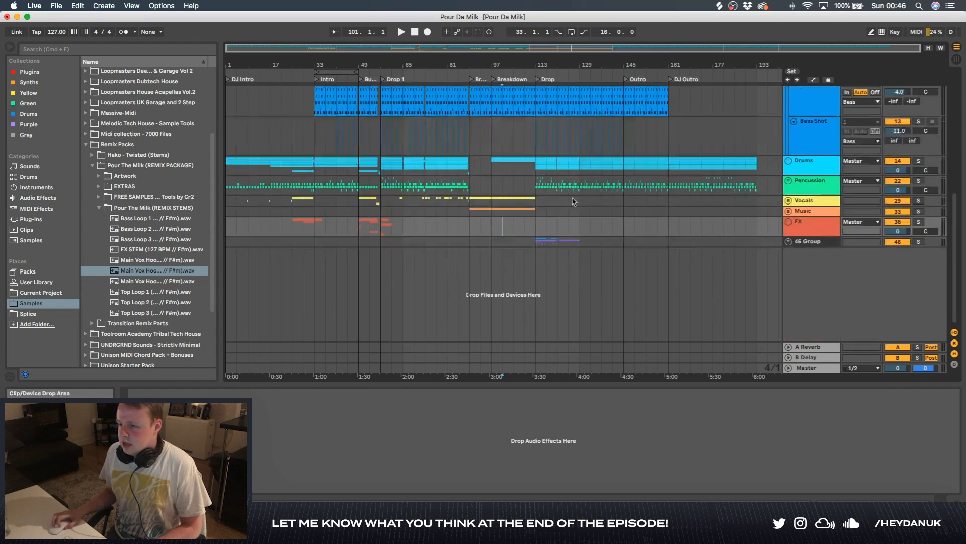
left_click(789, 101)
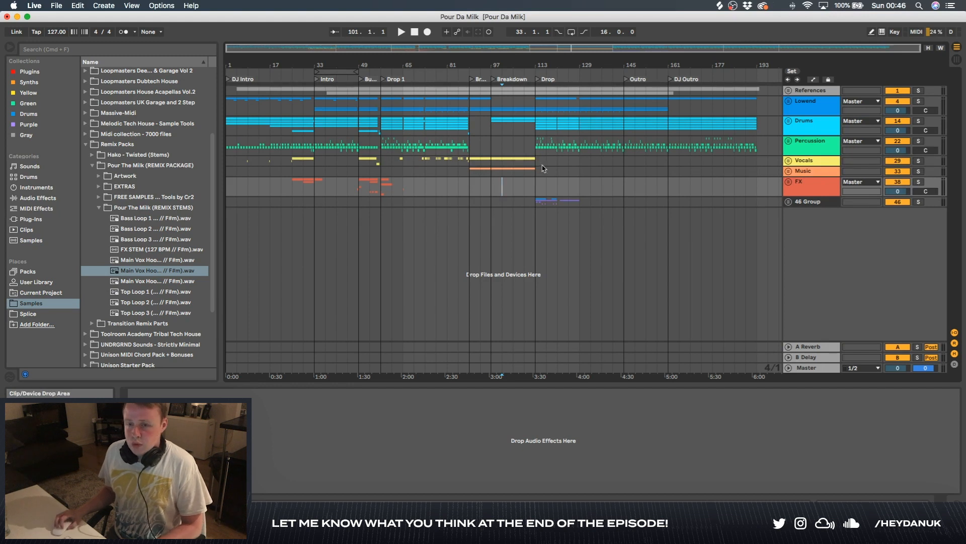
Highlight all groups from bar 1 to 89, clear that selection, and highlight the bridge and breakdown from bar 89 to 113.
left_click_drag(481, 165, 280, 155)
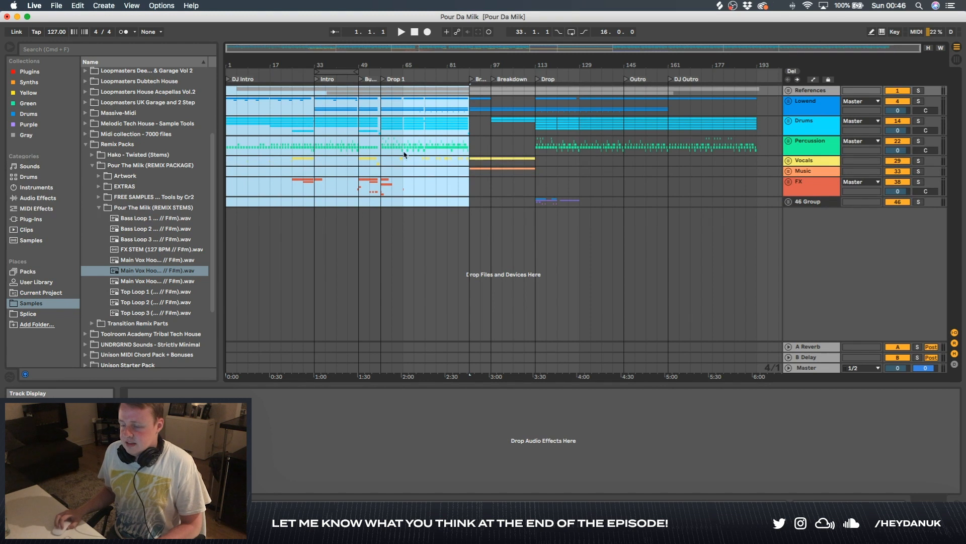
left_click(458, 192)
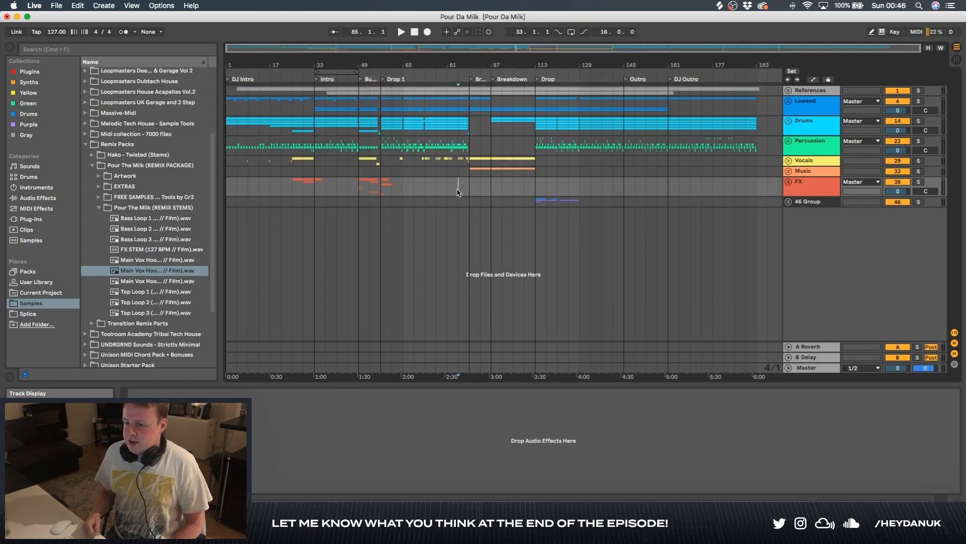
left_click_drag(473, 204, 539, 82)
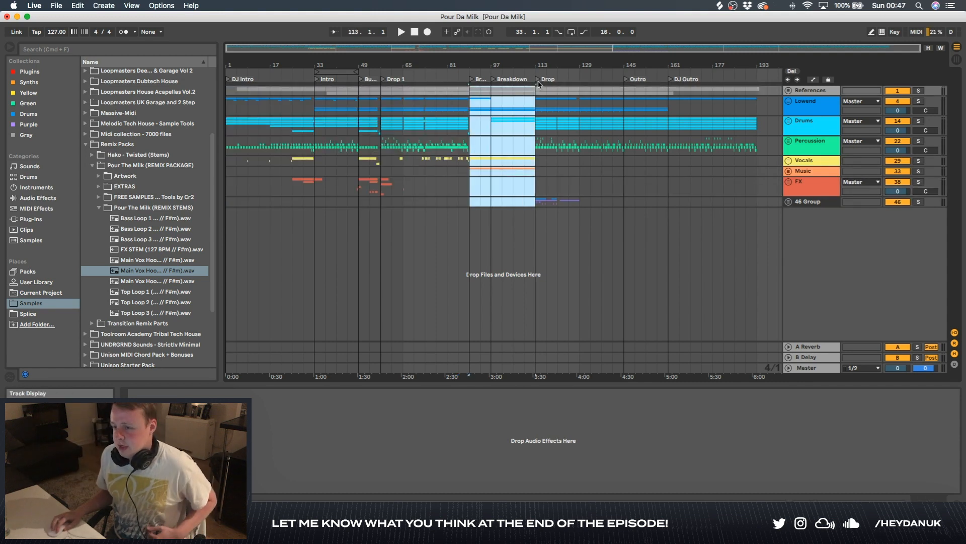
Unfold the Music group and mark the Evolution, Sylenth1 and Analog clips between Drop 1 and the second drop.
left_click(789, 171)
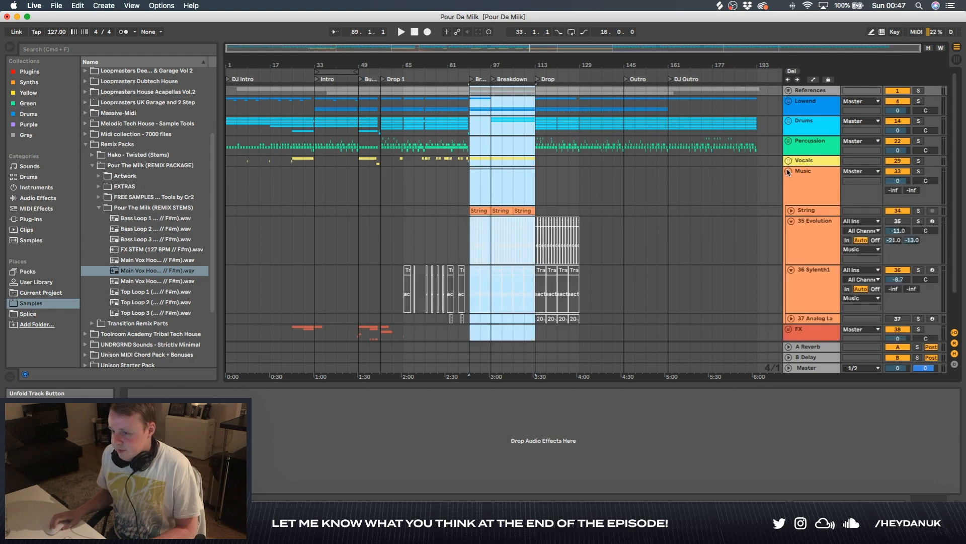
scroll(604, 211, "down", 2)
left_click(592, 204)
left_click_drag(614, 206, 384, 279)
left_click(384, 271)
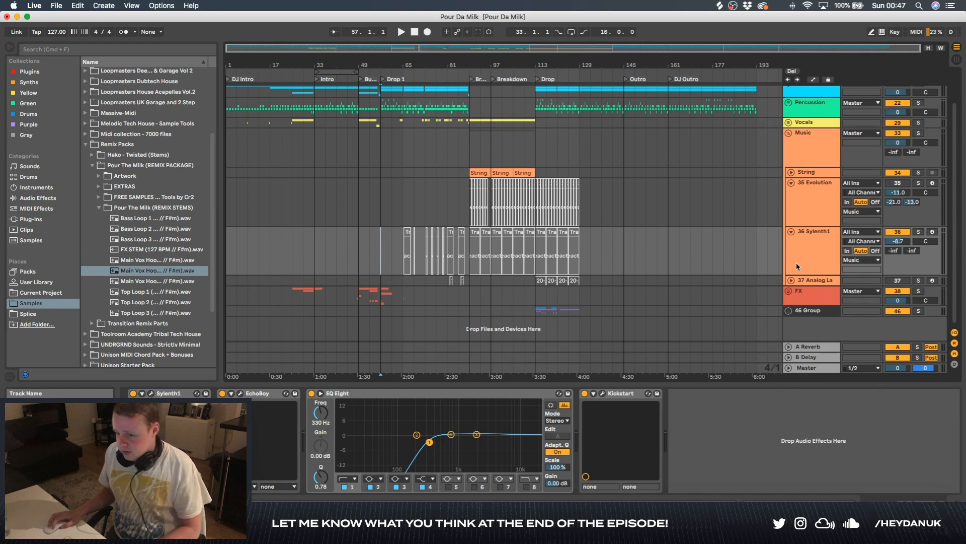
Select the 36 Sylenth1 clip at bar 97, and fold the 35 Evolution and 36 Sylenth1 tracks.
left_click(497, 251)
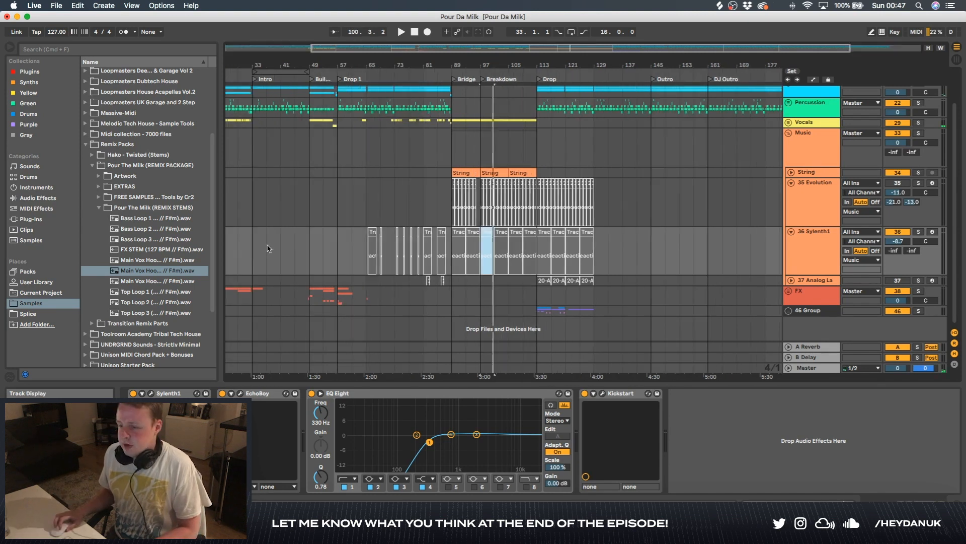
key("plus")
scroll(562, 251, "up", 3)
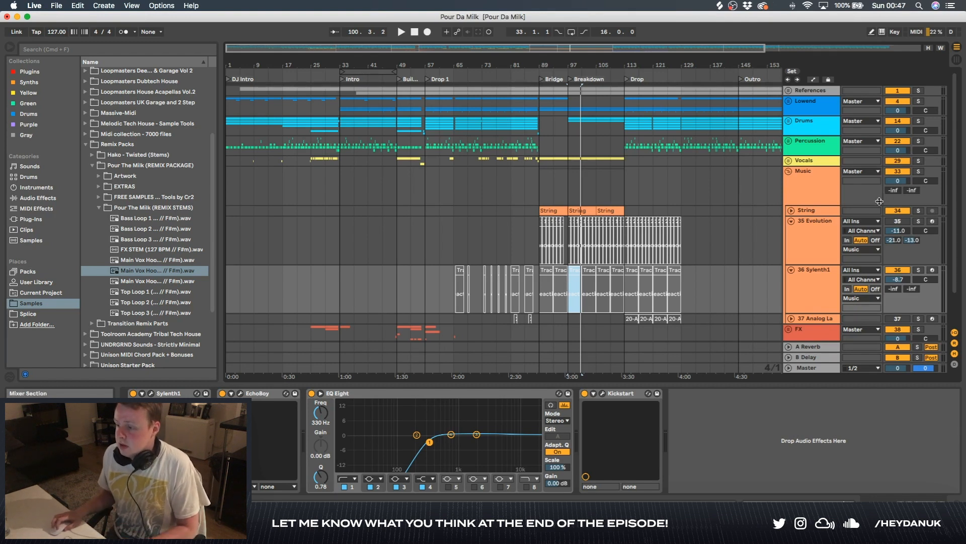
left_click(791, 222)
left_click(791, 232)
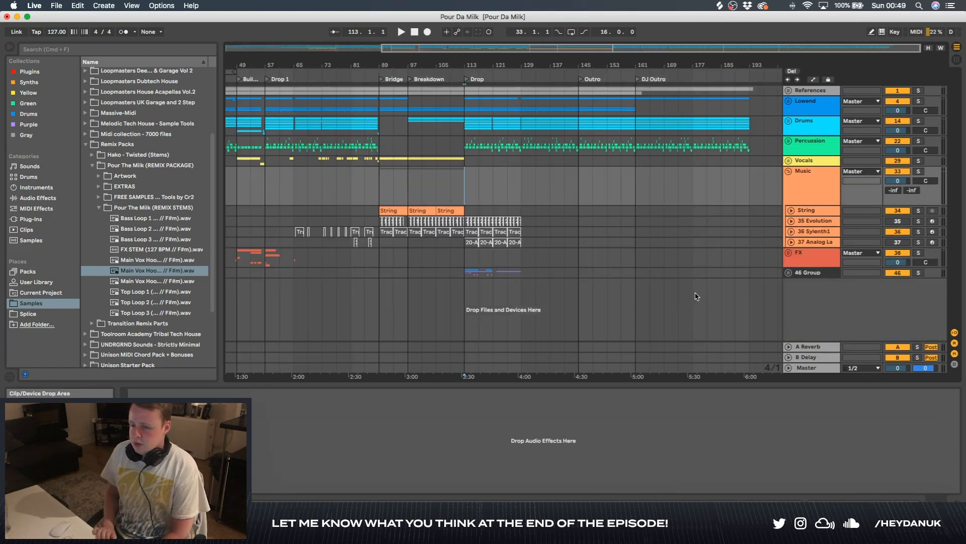